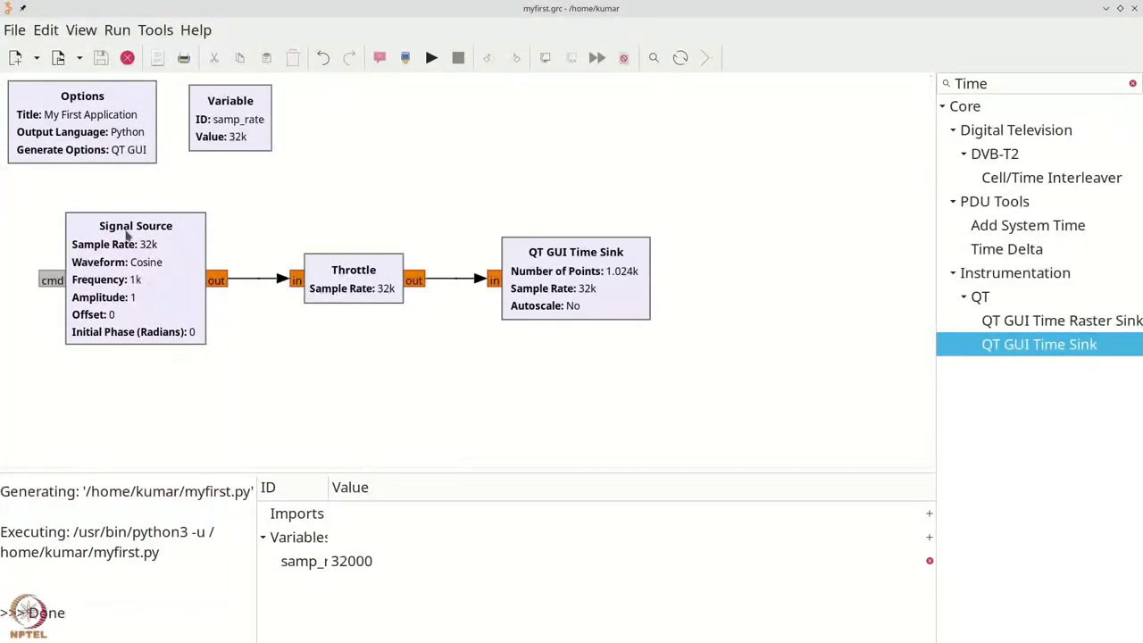
# Change the Signal Source Frequency from 1000 to the variable freq
pyautogui.click(127, 257)
pyautogui.doubleClick(127, 257)
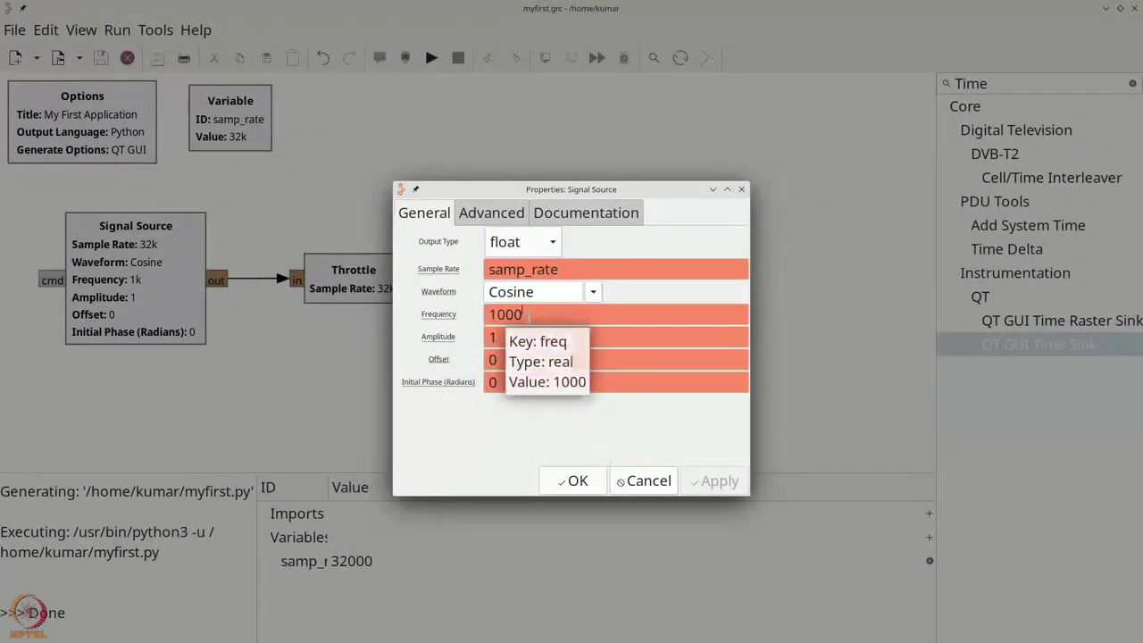
pyautogui.moveTo(524, 314); pyautogui.dragTo(453, 312)
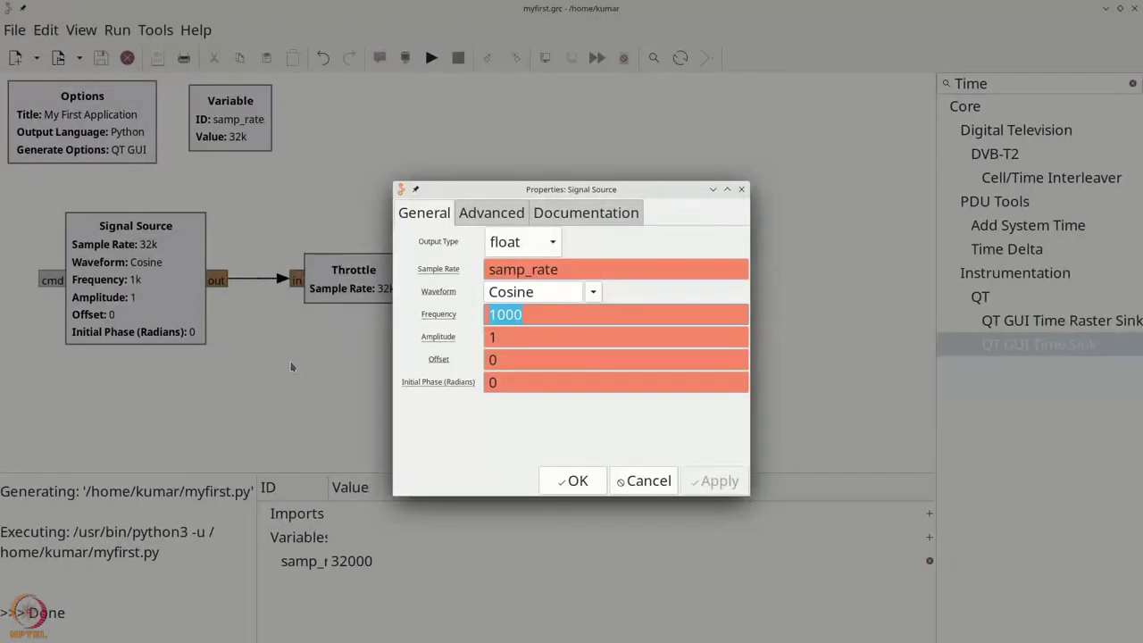
pyautogui.write('freq')
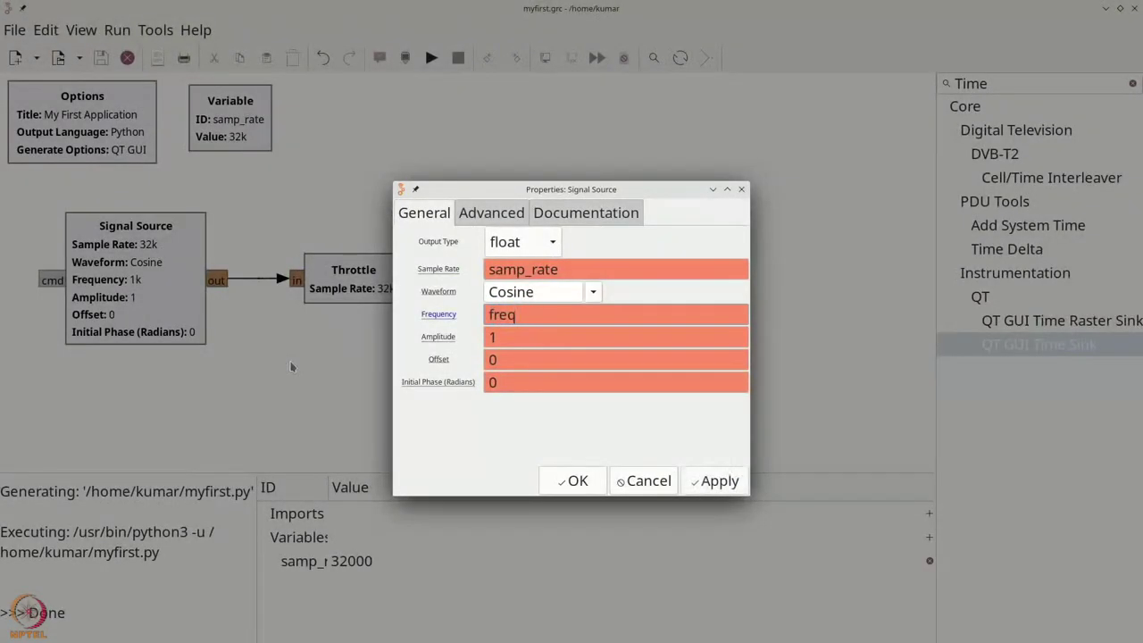
pyautogui.click(574, 482)
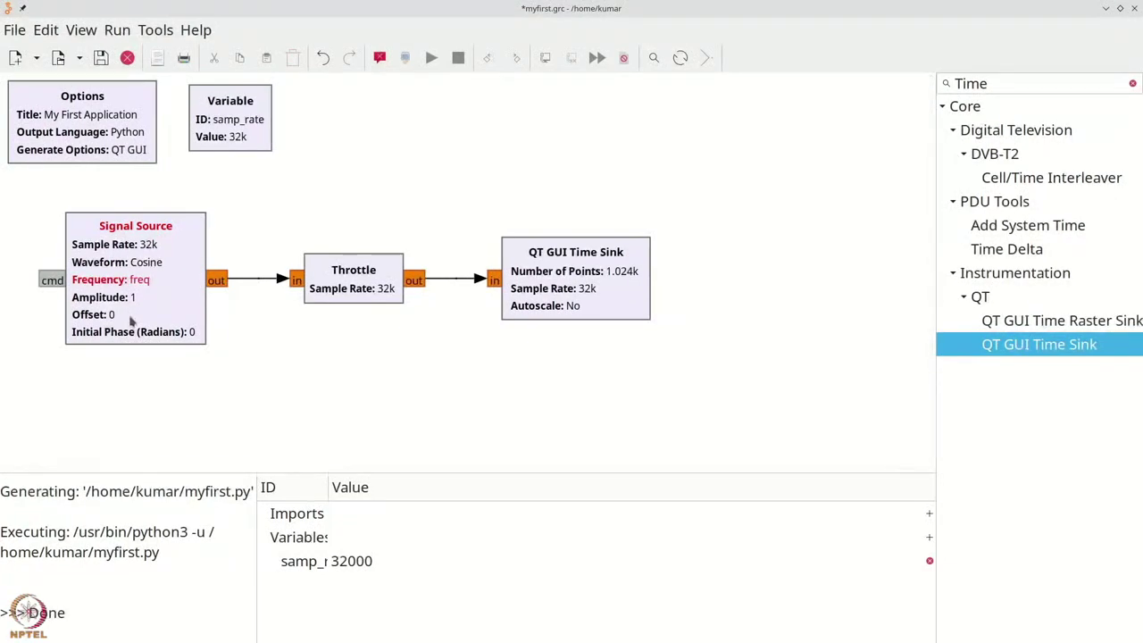
# Search for 'range' and place a QT GUI Range block above the flowgraph
pyautogui.hotkey('ctrl', 'f')
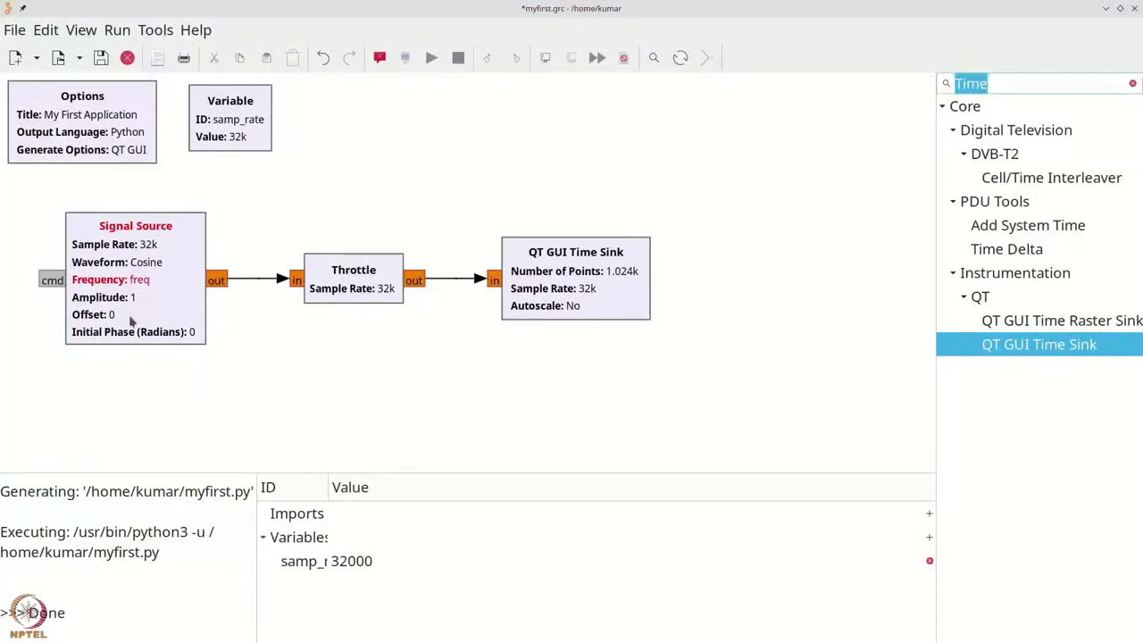
pyautogui.write('range')
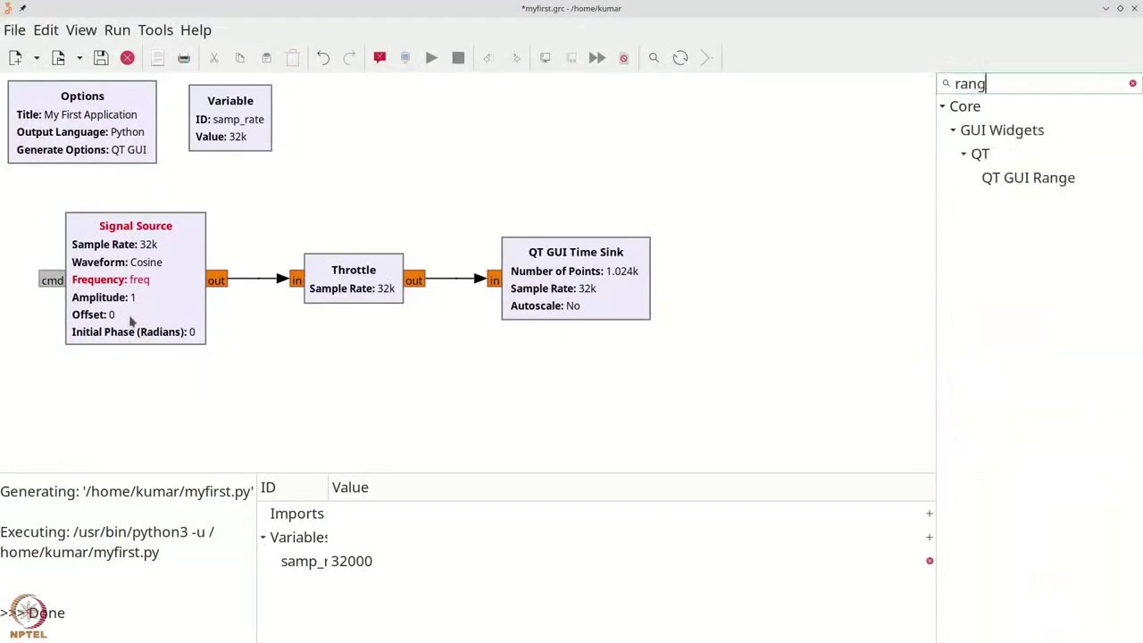
pyautogui.click(1027, 177)
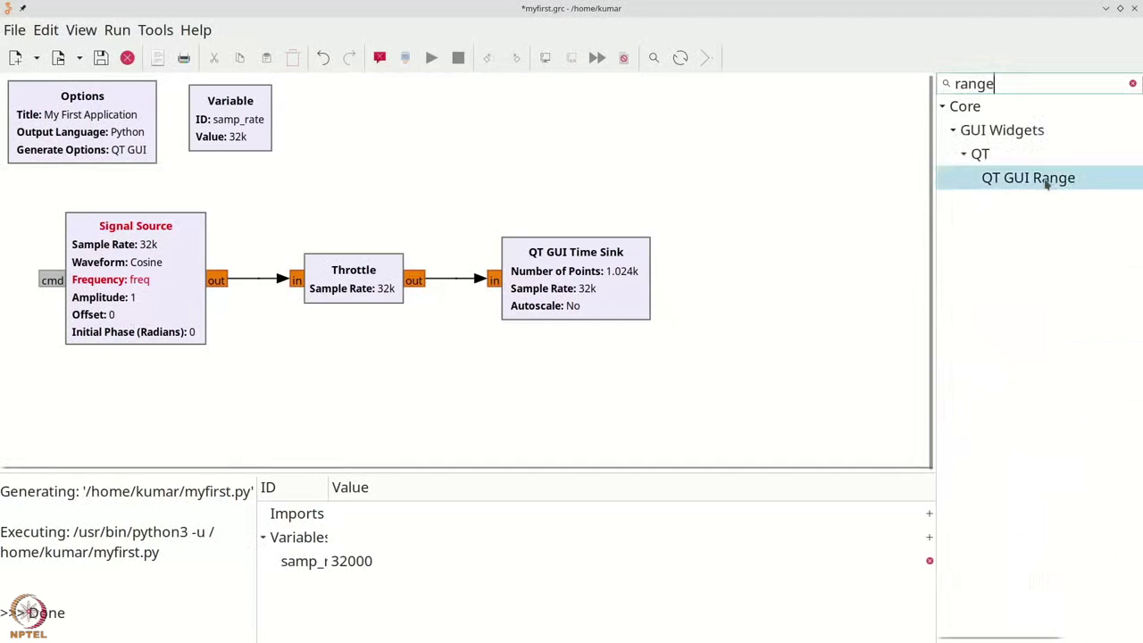
pyautogui.moveTo(1048, 183)
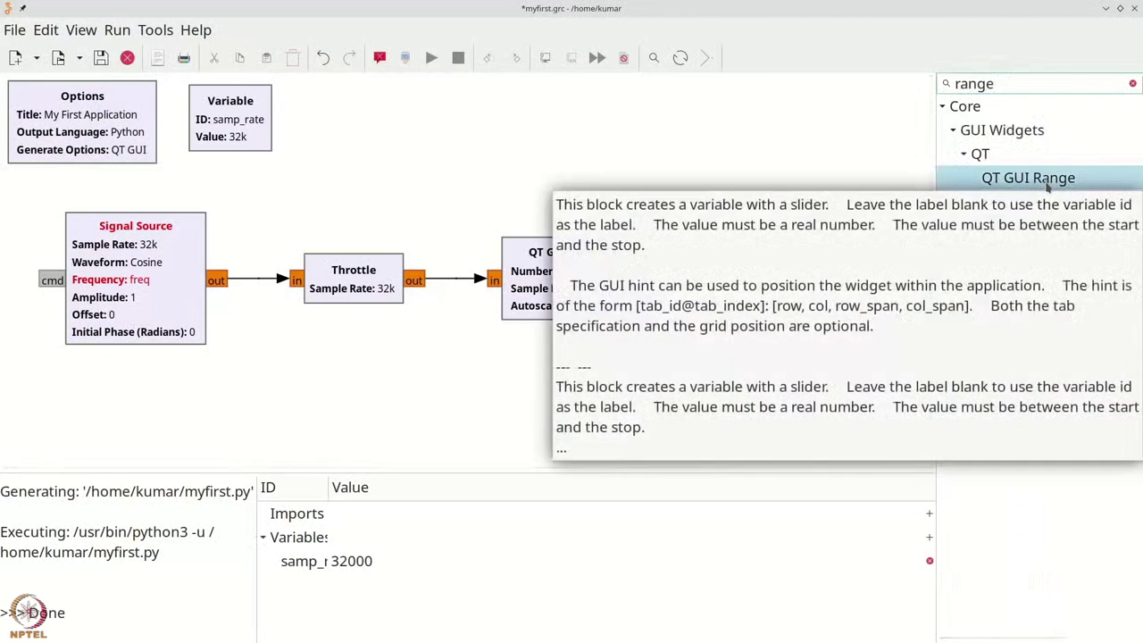
pyautogui.moveTo(1047, 183); pyautogui.dragTo(428, 133)
pyautogui.moveTo(429, 175); pyautogui.dragTo(318, 145)
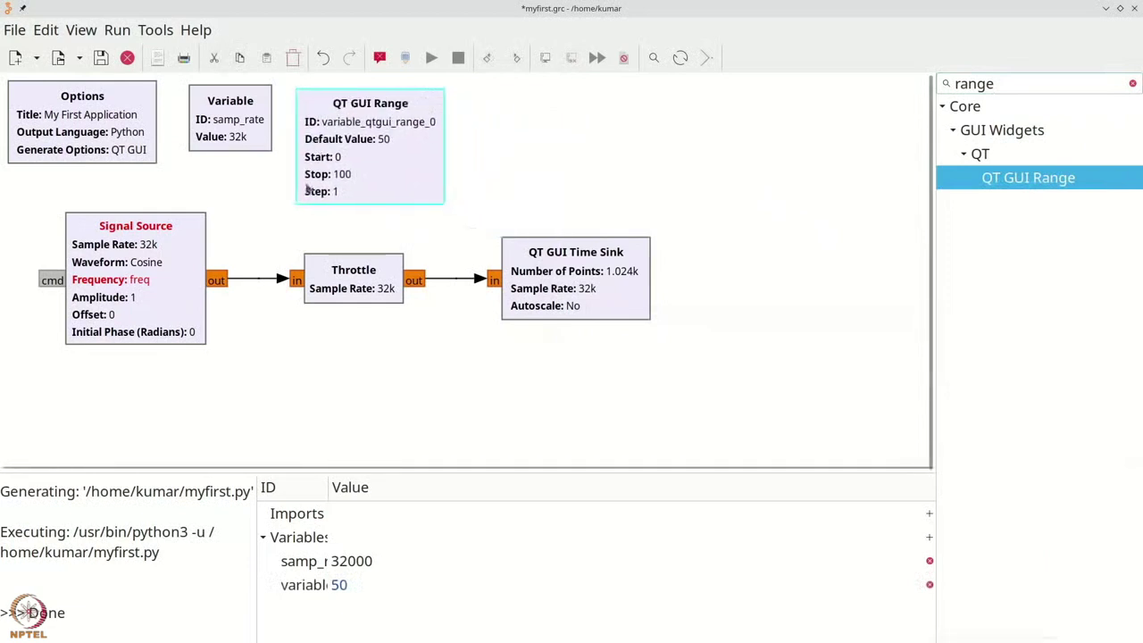
# Give the QT GUI Range ID freq, default 100, start 100 and stop 16000
pyautogui.doubleClick(402, 156)
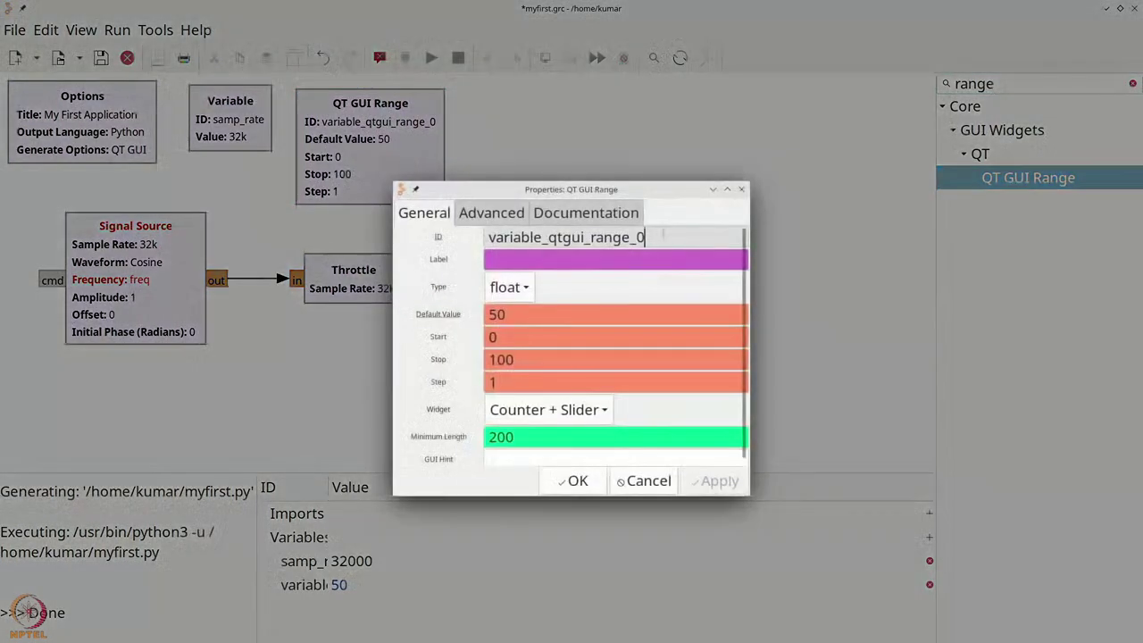
pyautogui.moveTo(663, 236); pyautogui.dragTo(475, 251)
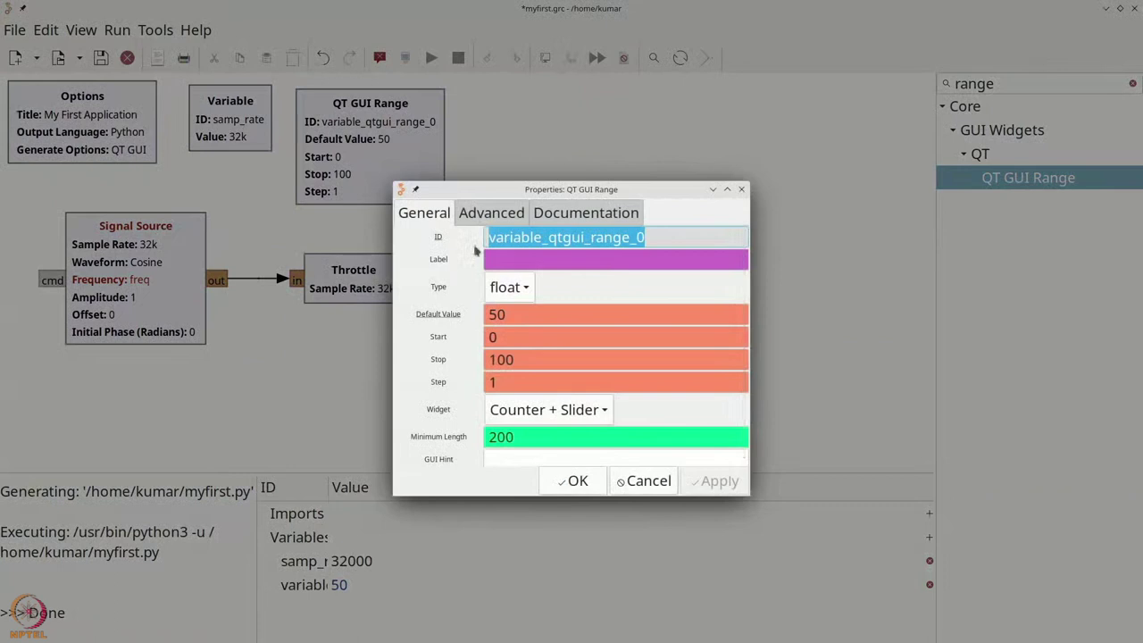
pyautogui.press('BackSpace')
pyautogui.write('freq')
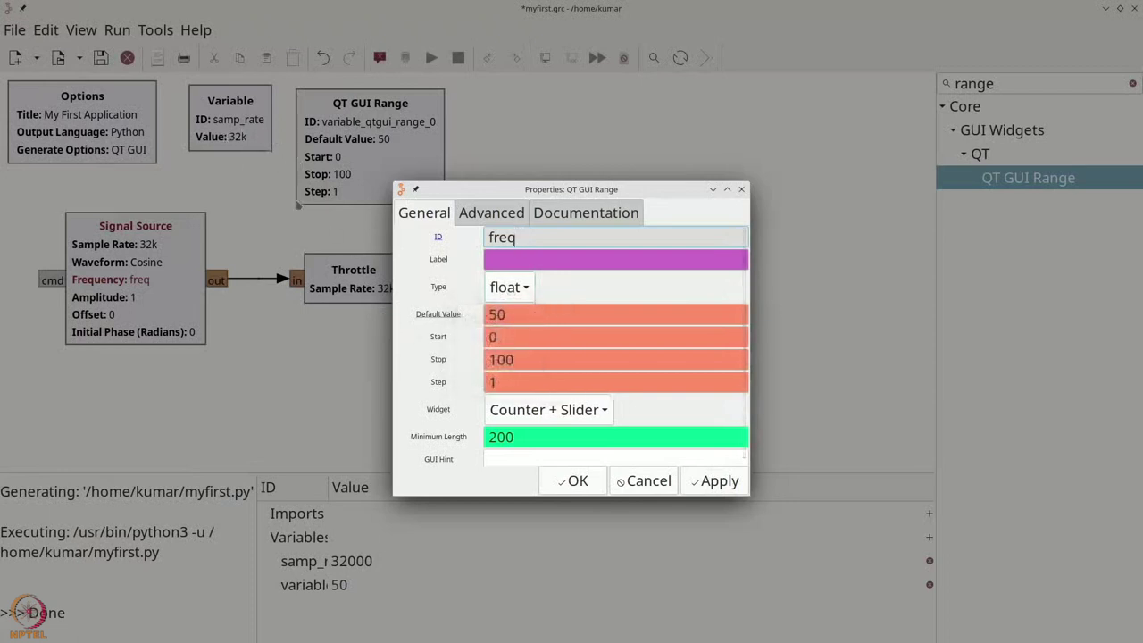
pyautogui.click(445, 313)
pyautogui.write('100')
pyautogui.press('Tab')
pyautogui.write('100')
pyautogui.press('Tab')
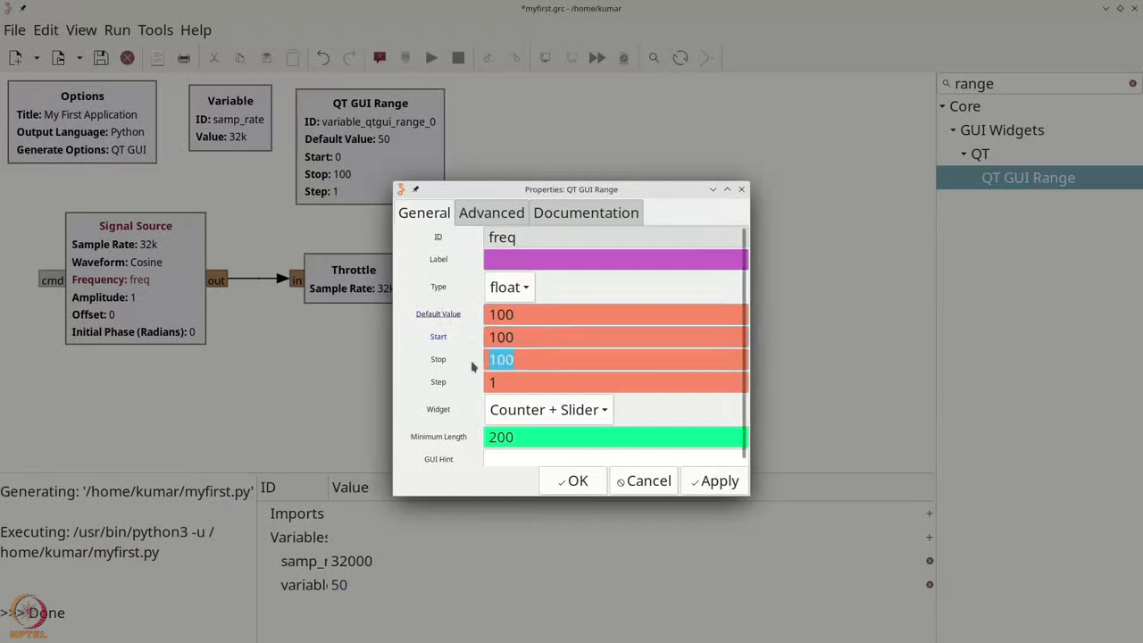
pyautogui.write('16000')
pyautogui.press('Tab')
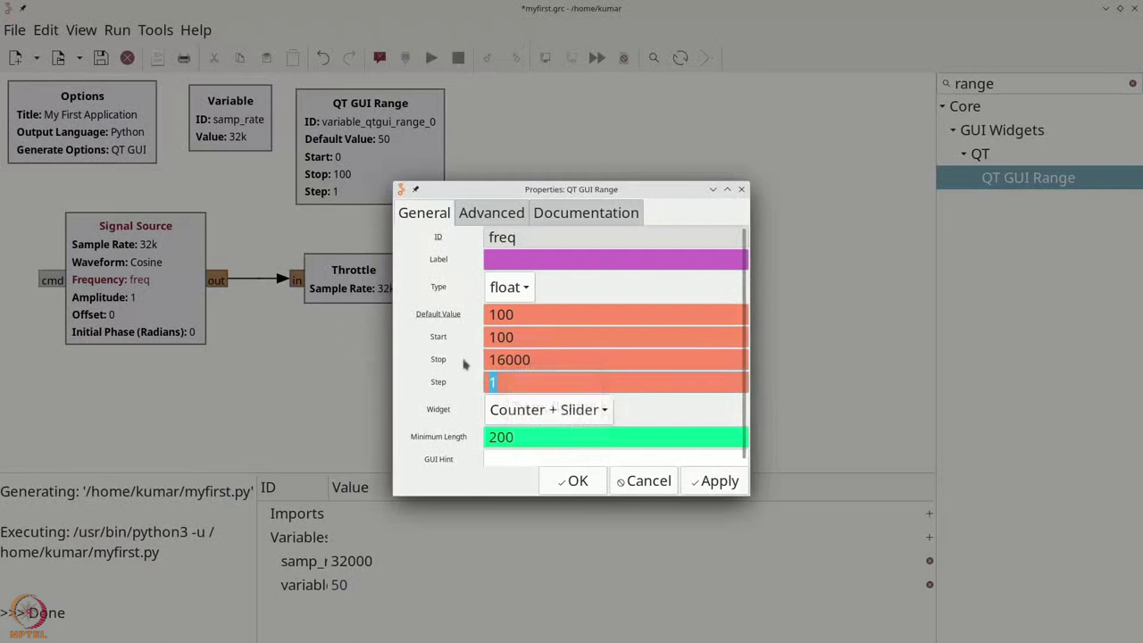
pyautogui.click(572, 481)
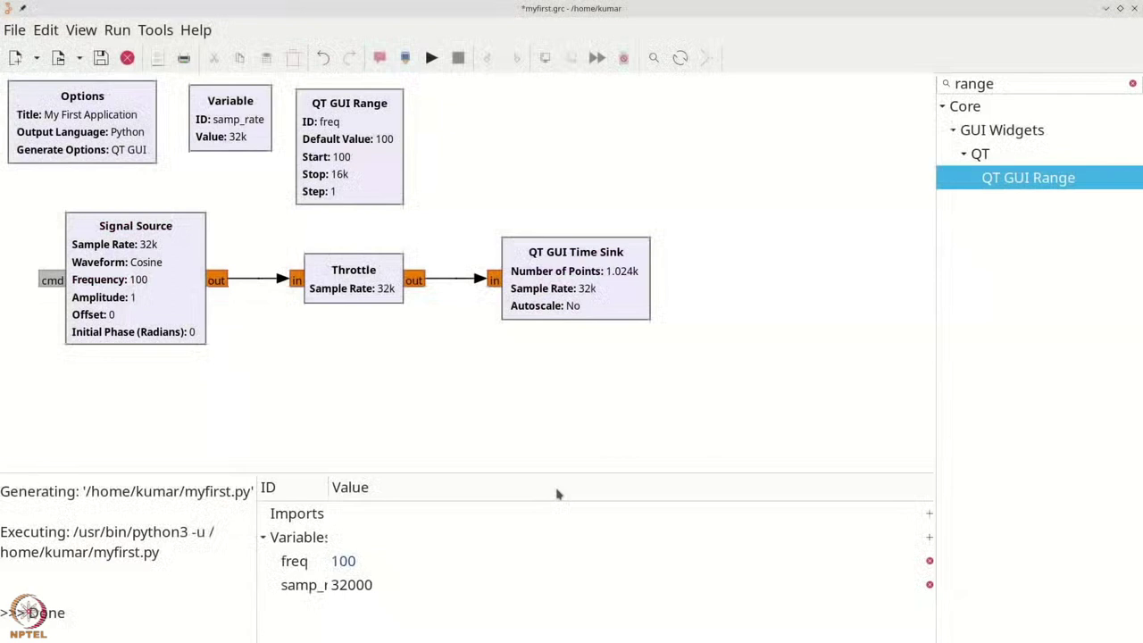
# Run the flowgraph, zoom the time plot into a short window, and lower freq to about 5408
pyautogui.click(432, 58)
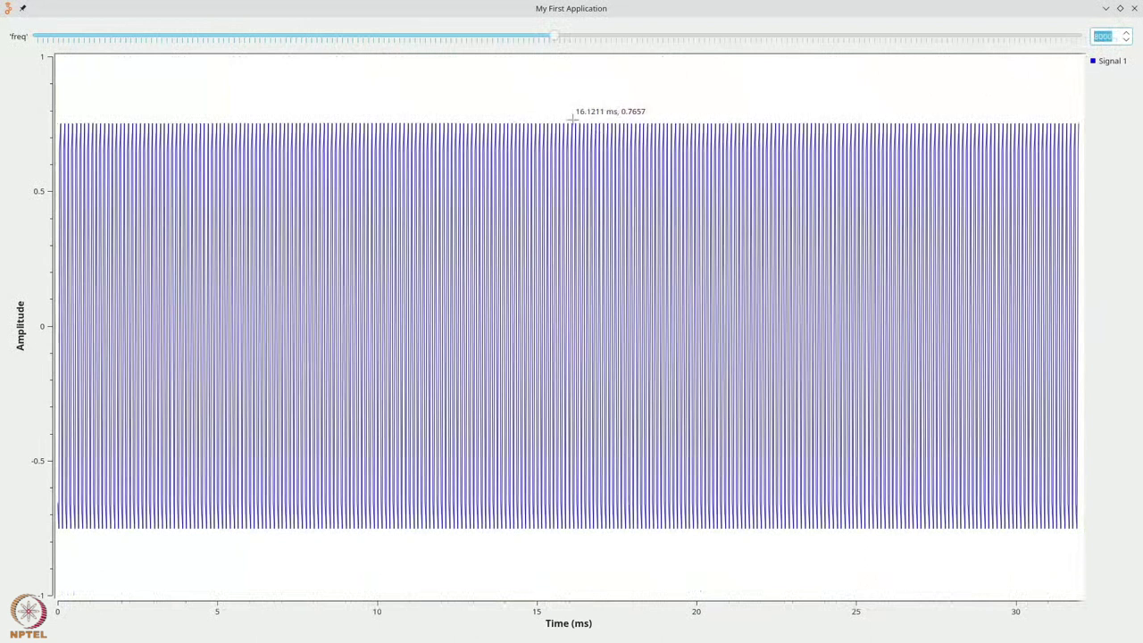
pyautogui.moveTo(572, 118); pyautogui.dragTo(606, 531)
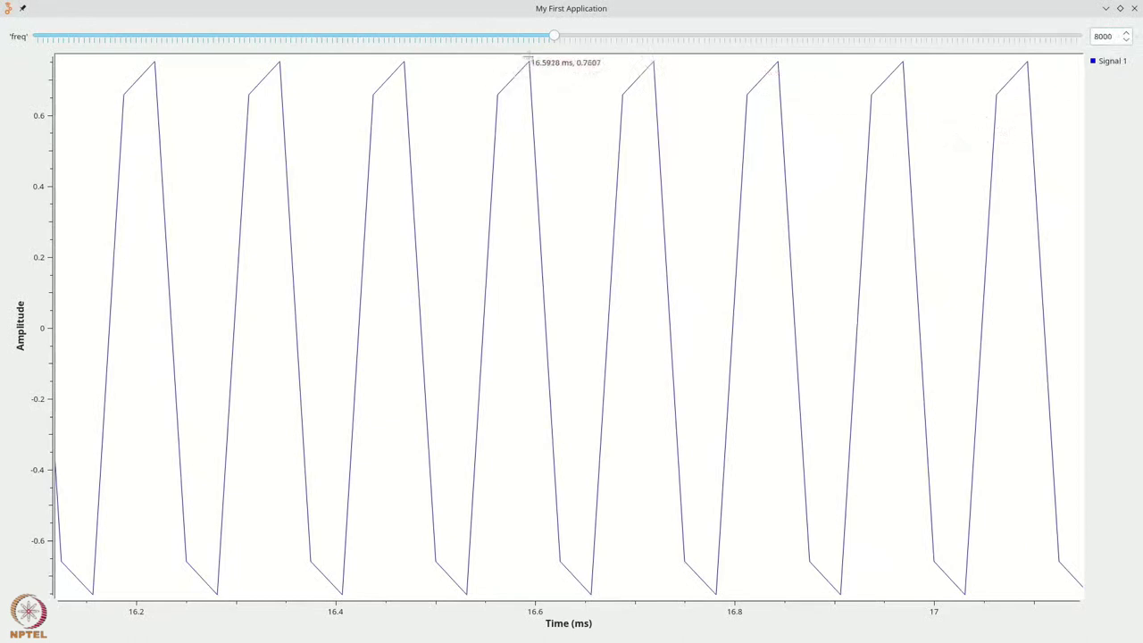
pyautogui.moveTo(567, 41); pyautogui.dragTo(384, 52)
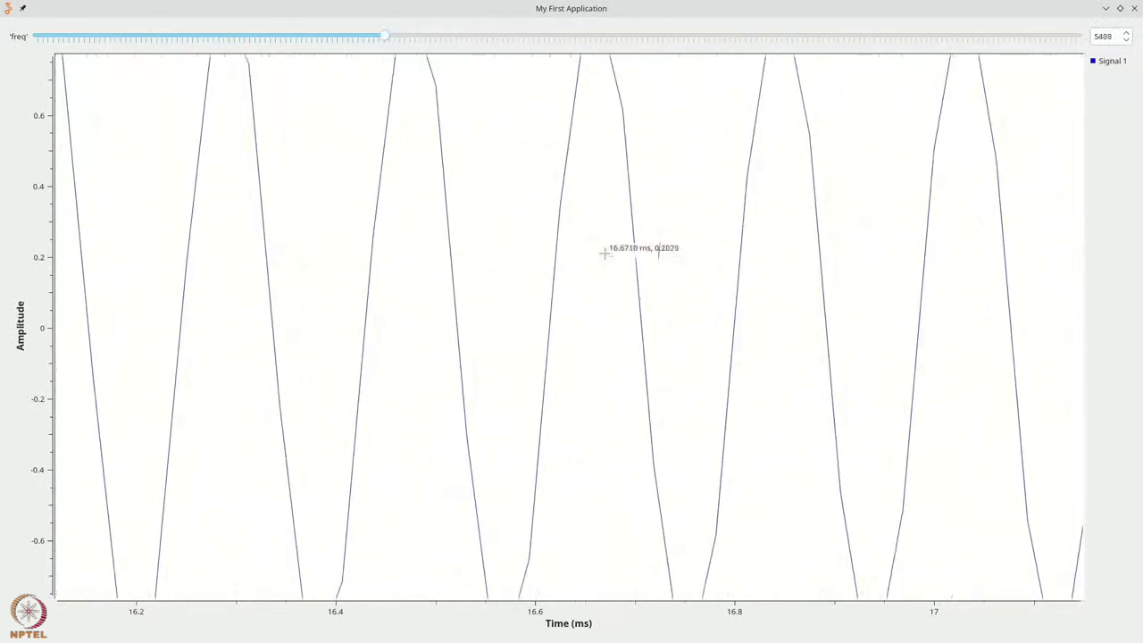
# Turn on the running plot's grid and auto scale
pyautogui.rightClick(636, 181)
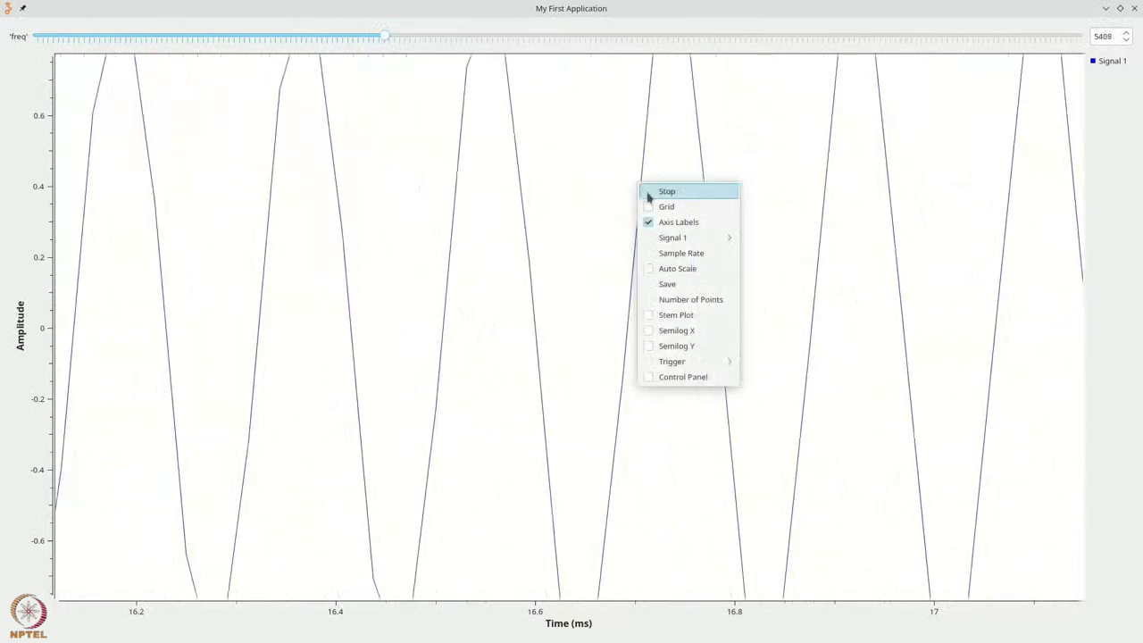
pyautogui.click(675, 206)
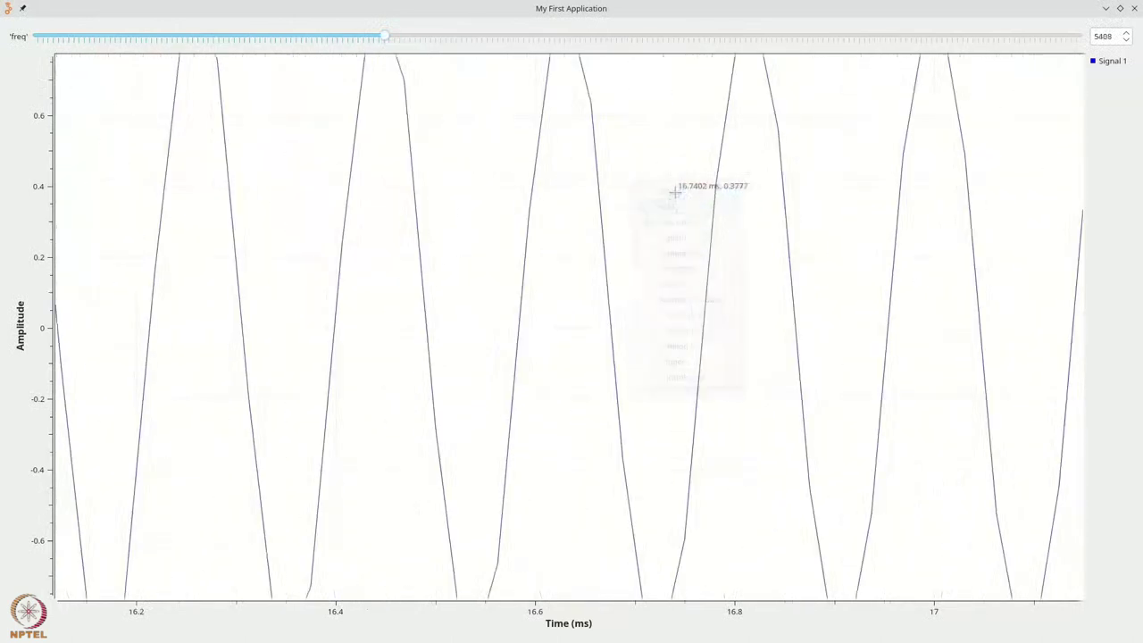
pyautogui.rightClick(677, 175)
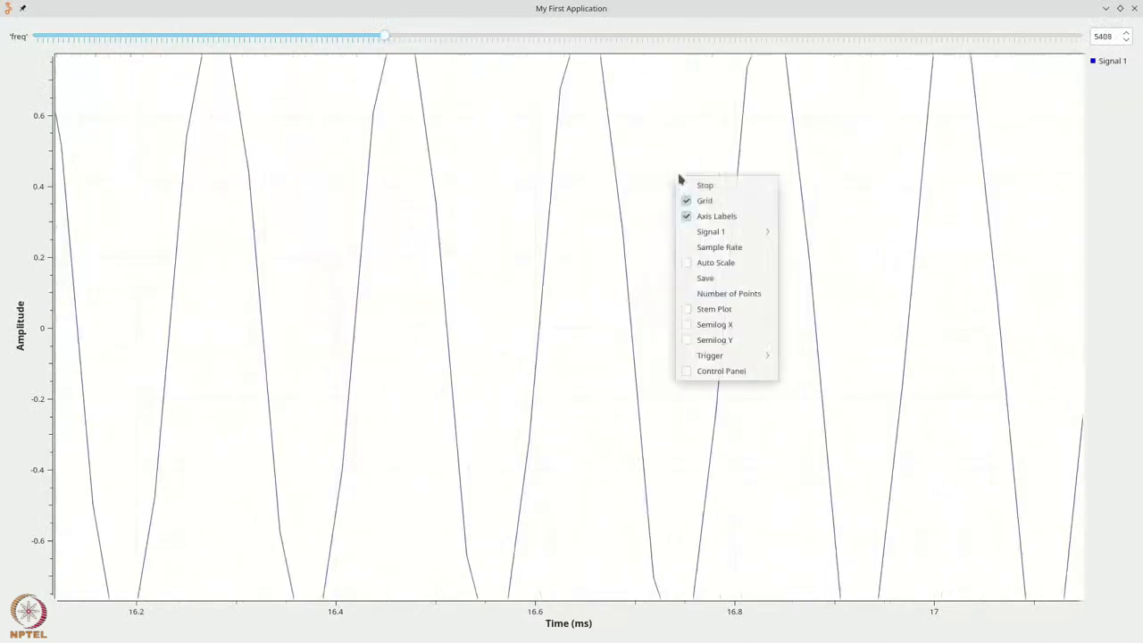
pyautogui.click(719, 262)
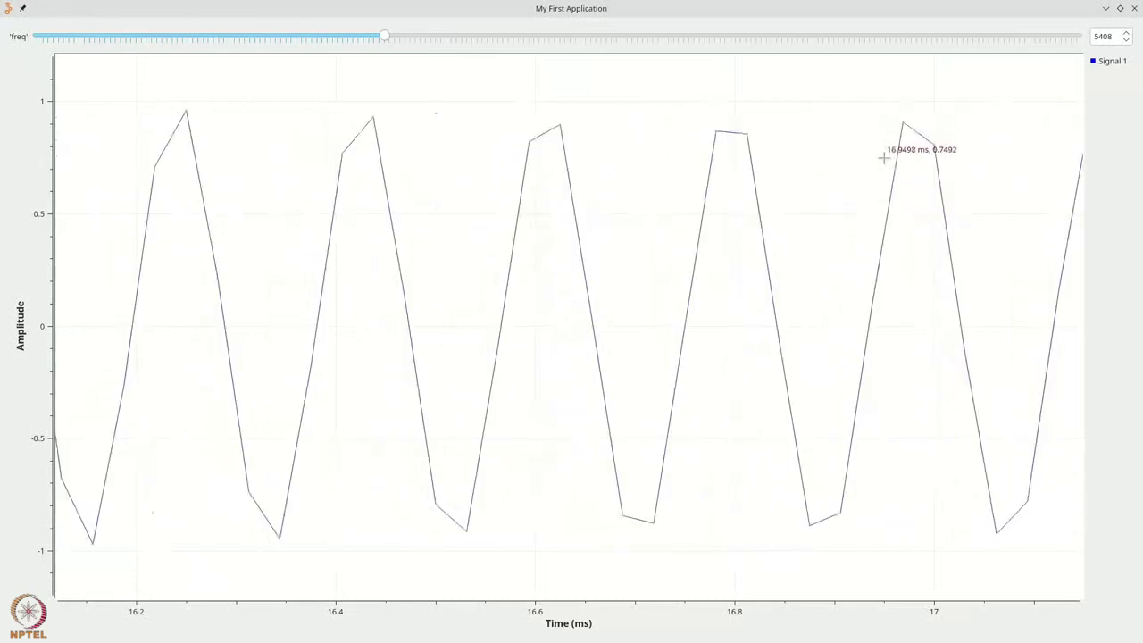
# Close the running app, set the QT GUI Time Sink to 4096 points, and rerun
pyautogui.click(1137, 7)
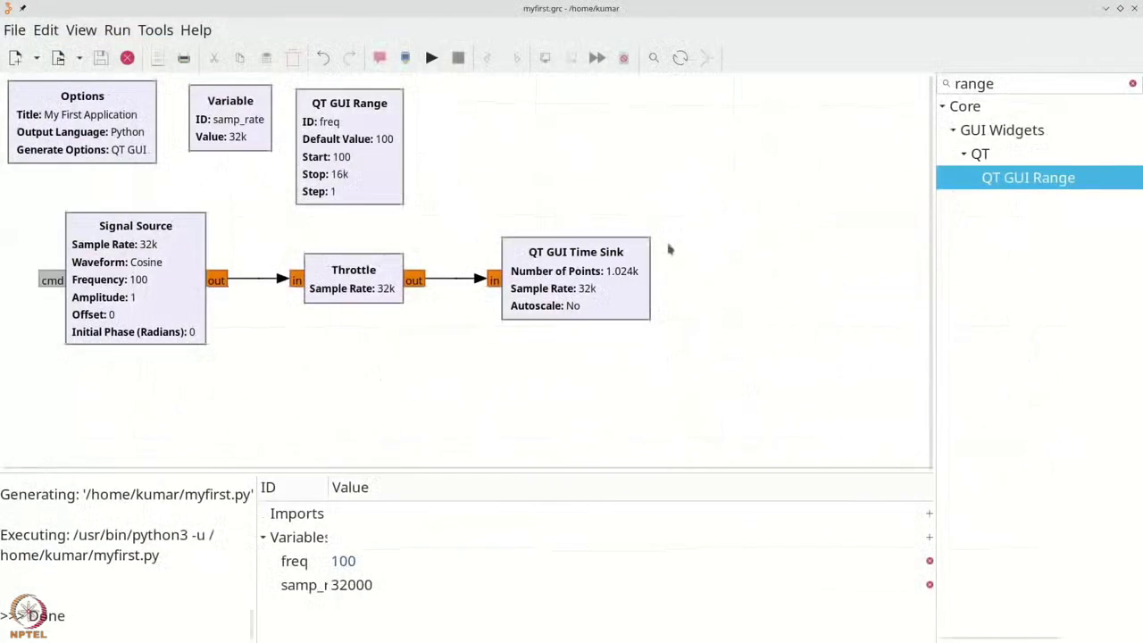
pyautogui.doubleClick(604, 289)
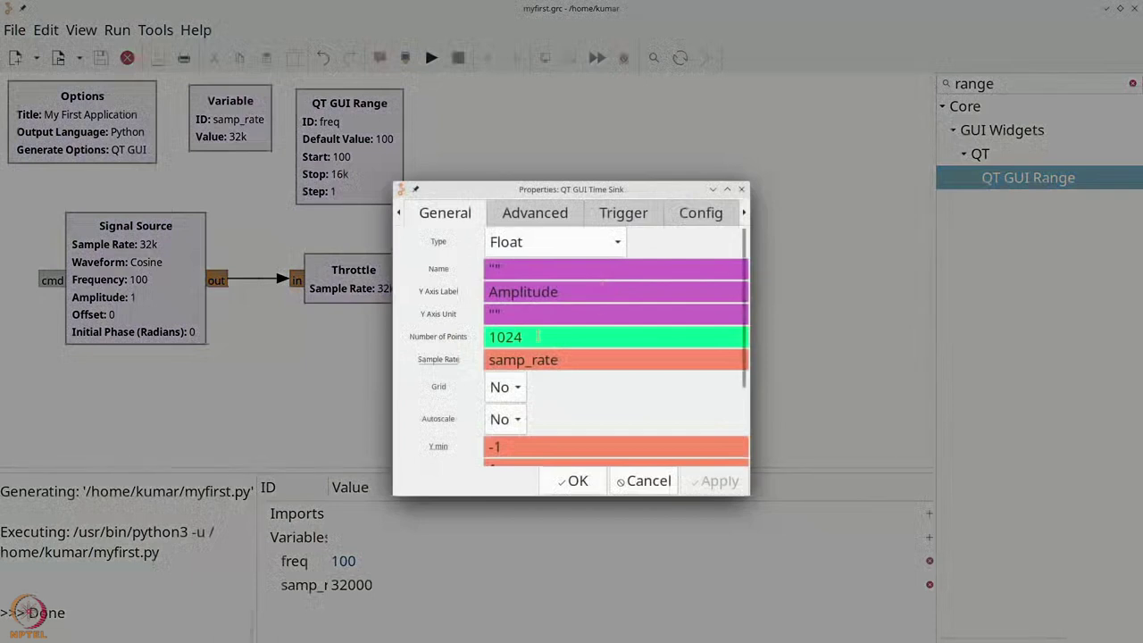
pyautogui.moveTo(539, 337); pyautogui.dragTo(478, 336)
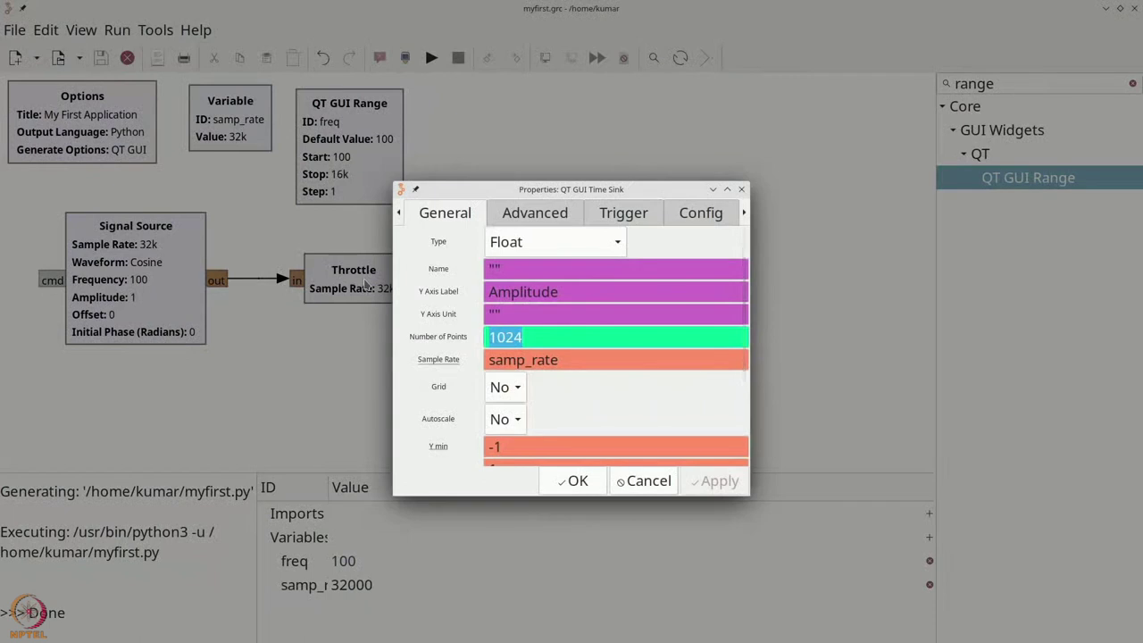
pyautogui.write('4096')
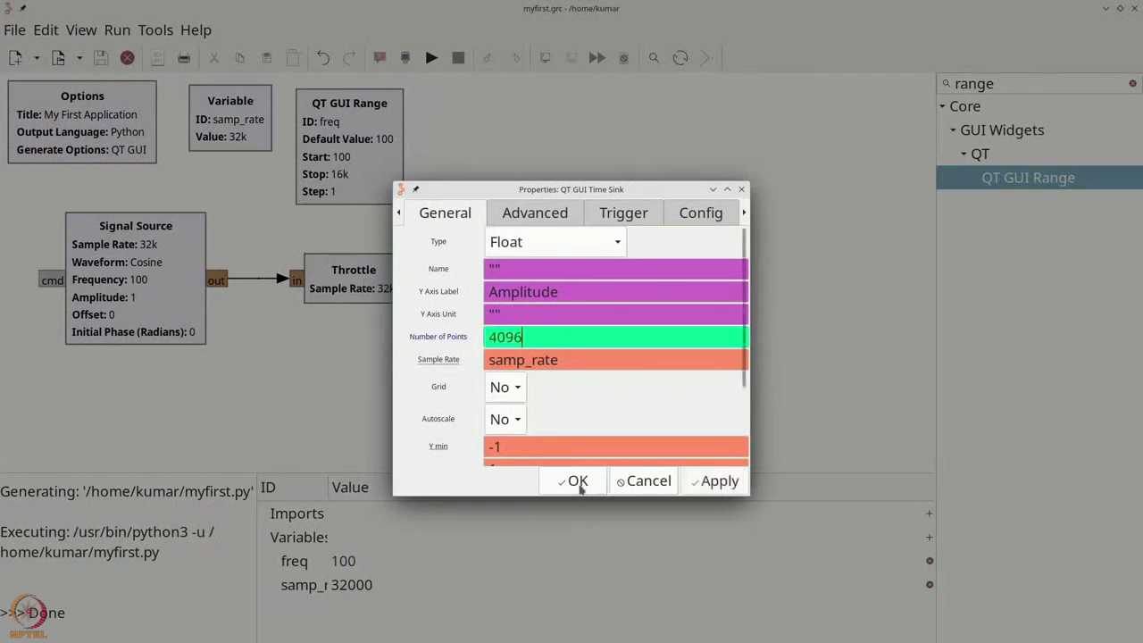
pyautogui.click(577, 481)
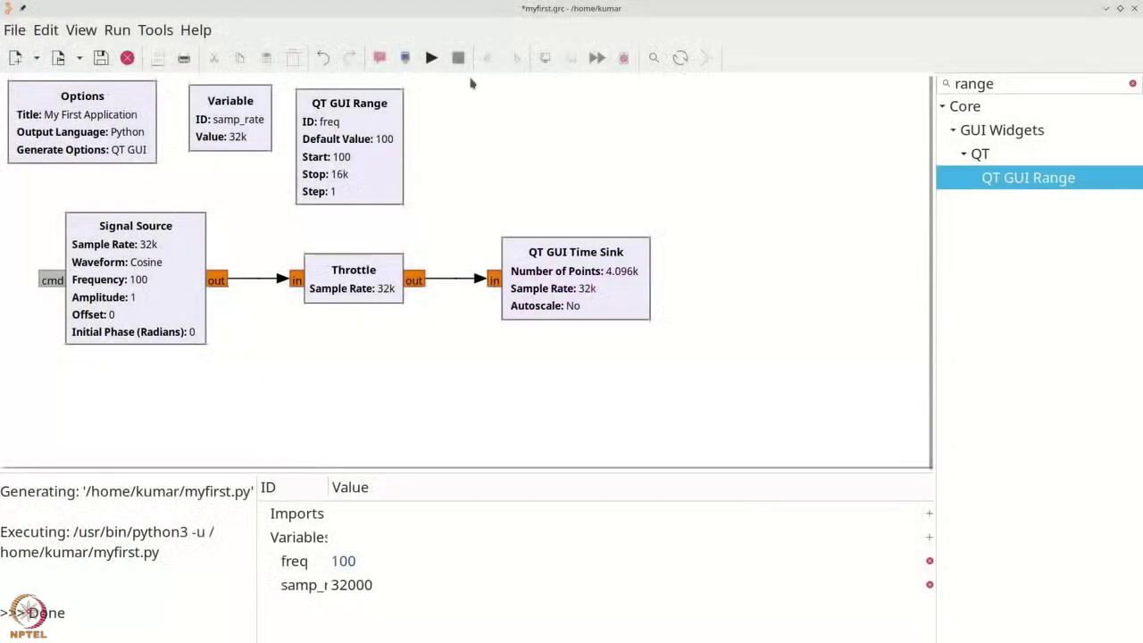
pyautogui.click(432, 59)
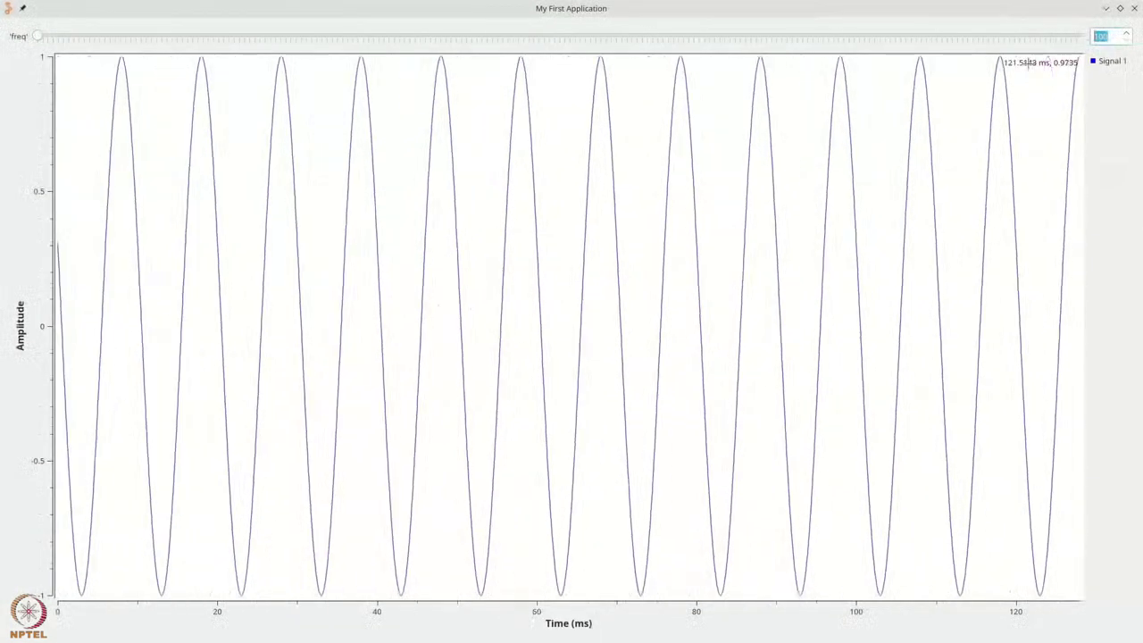
# Set freq to 5000, then 4000, and zoom the time plot to 101.1–101.4 ms
pyautogui.write('5000')
pyautogui.press('Return')
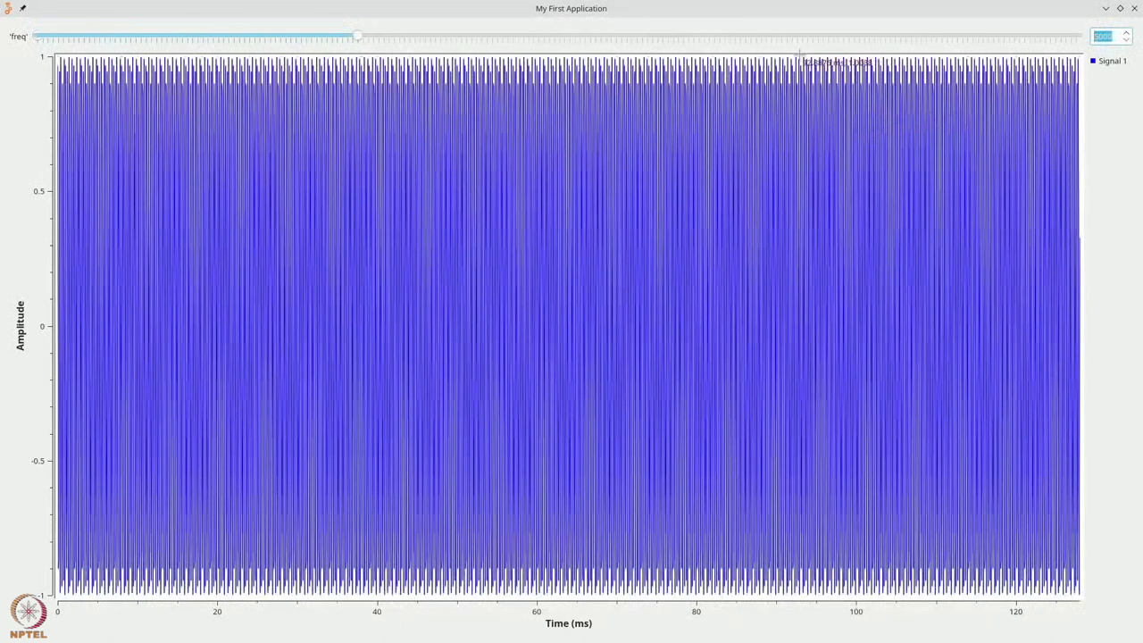
pyautogui.moveTo(800, 54); pyautogui.dragTo(881, 594)
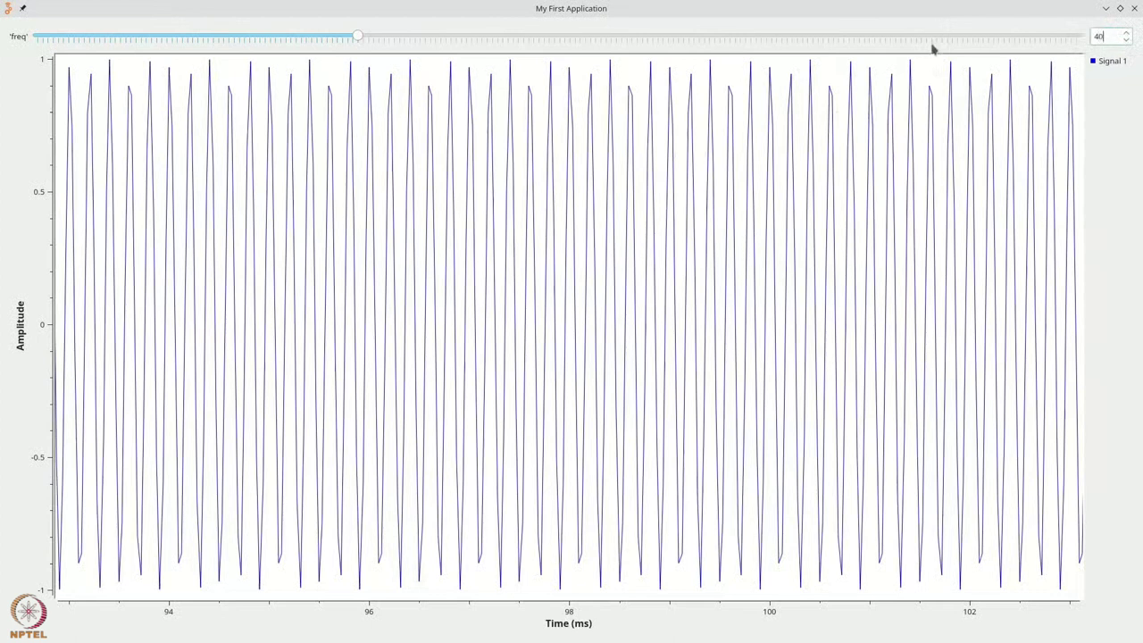
pyautogui.press('Return')
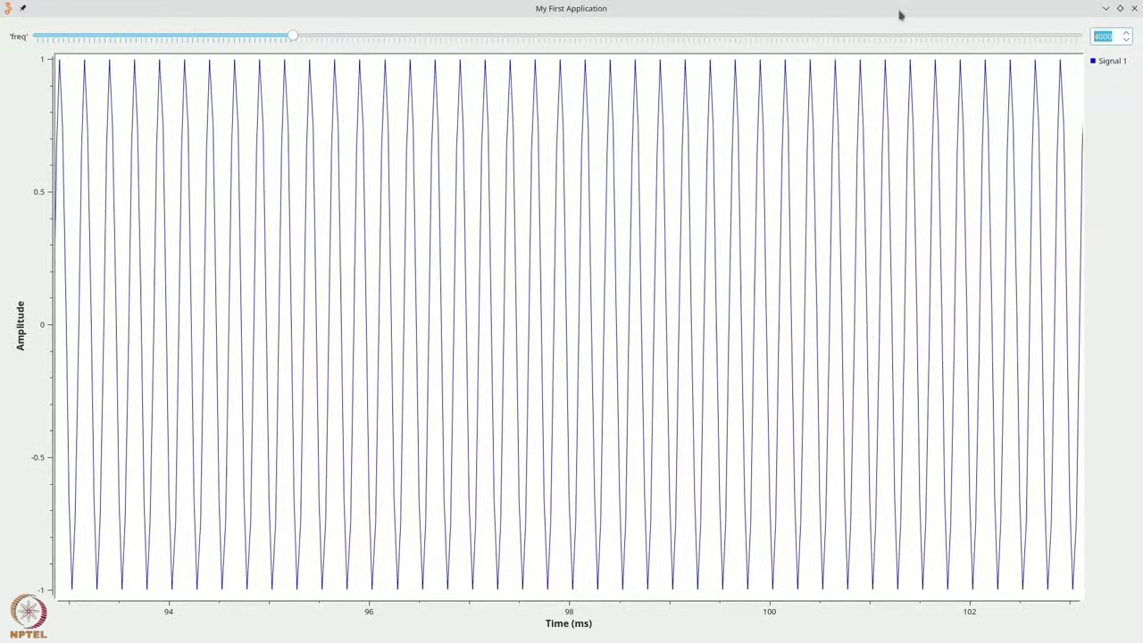
pyautogui.moveTo(875, 56); pyautogui.dragTo(915, 592)
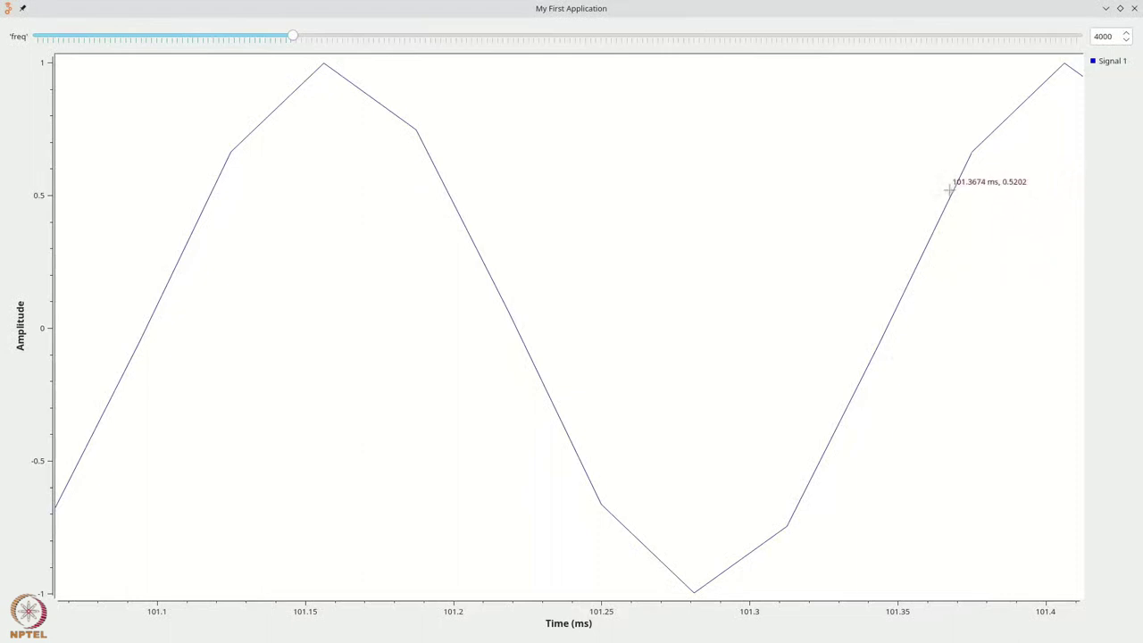
# Switch the time plot to stem view and back, then close the running application
pyautogui.rightClick(846, 133)
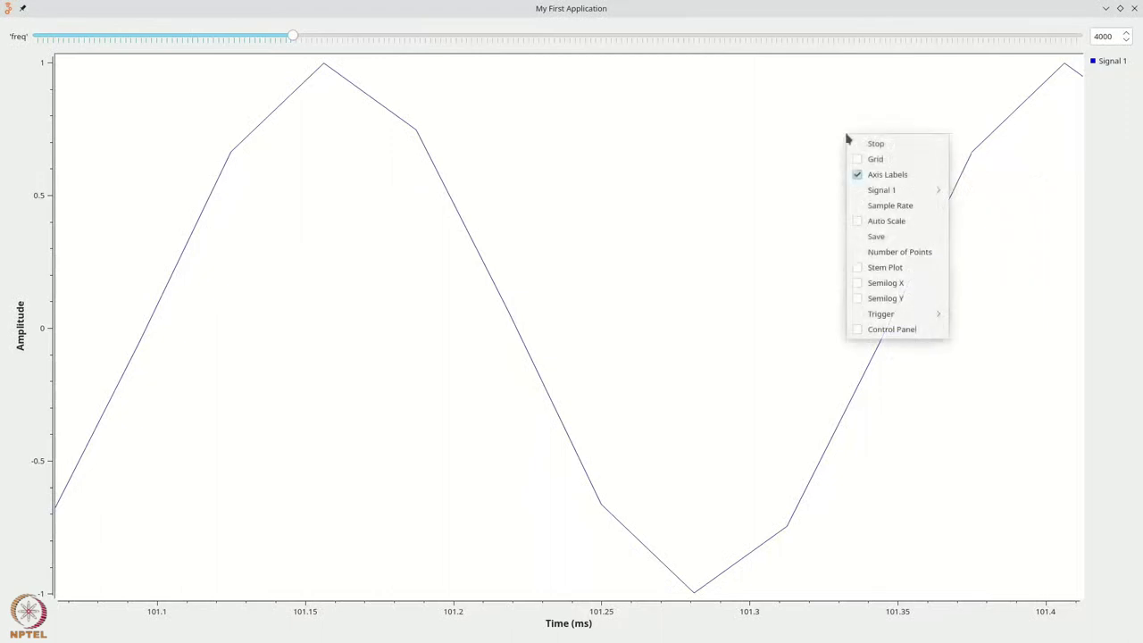
pyautogui.click(896, 273)
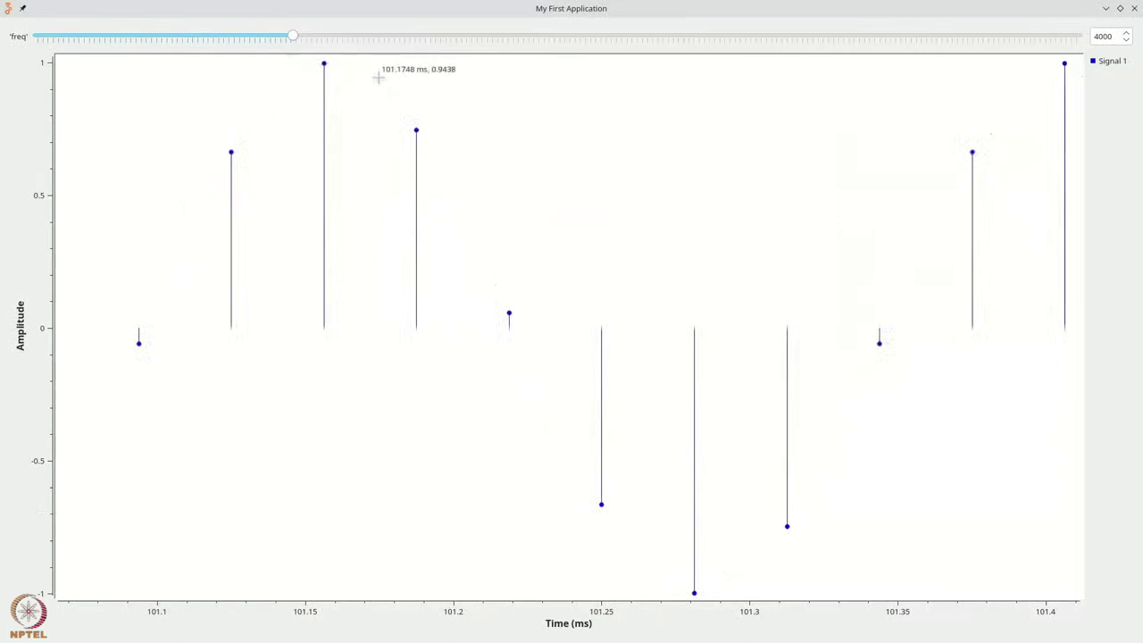
pyautogui.rightClick(724, 175)
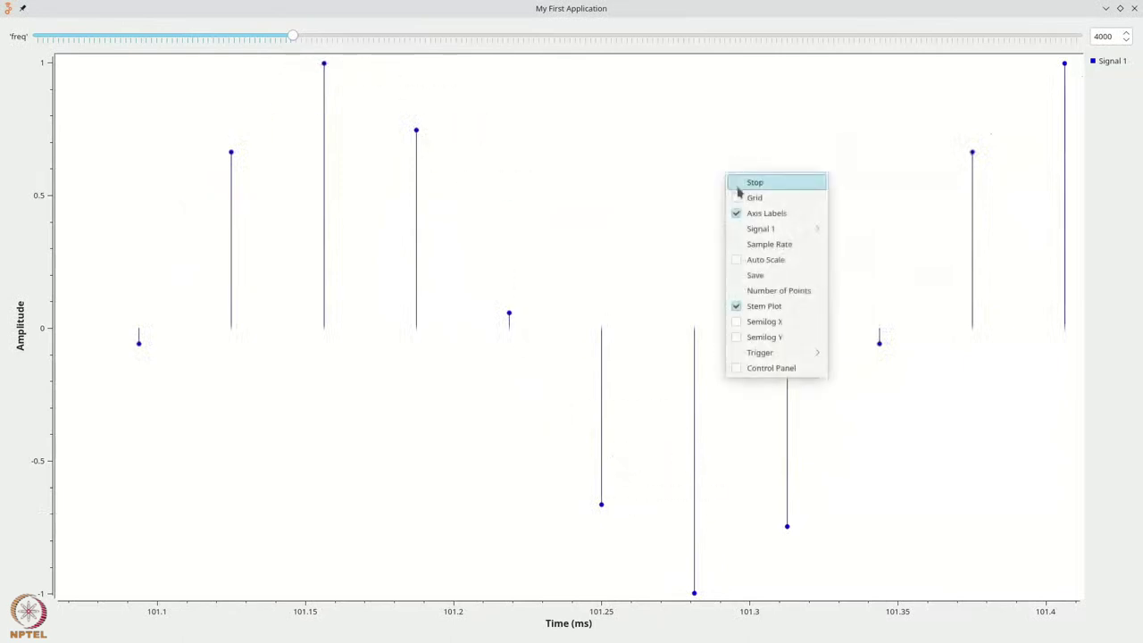
pyautogui.click(785, 307)
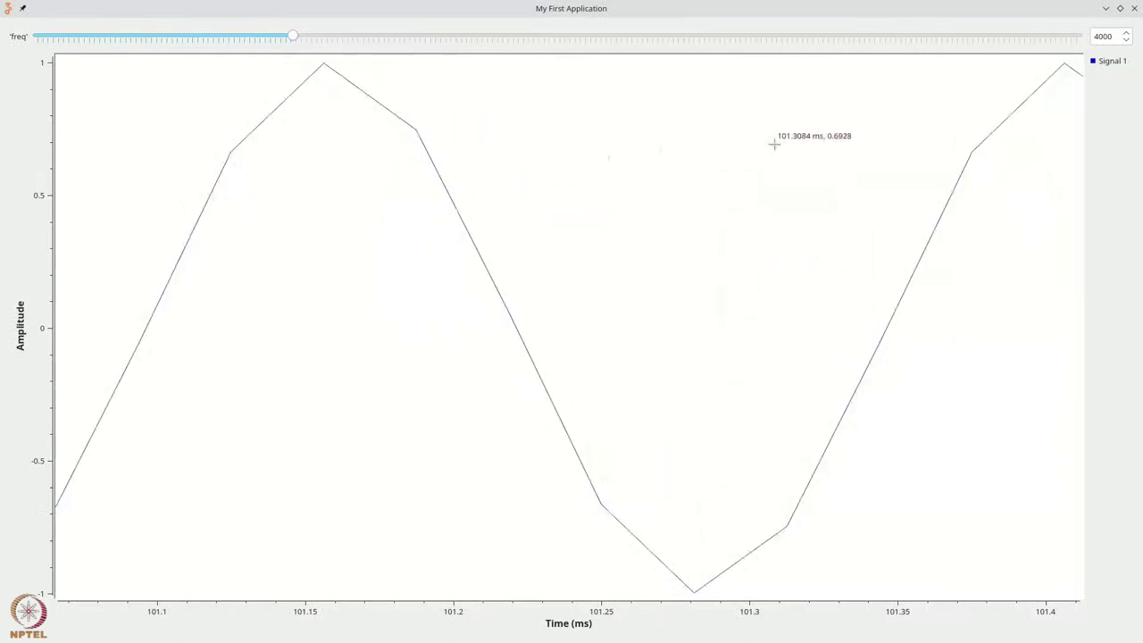
pyautogui.click(1135, 9)
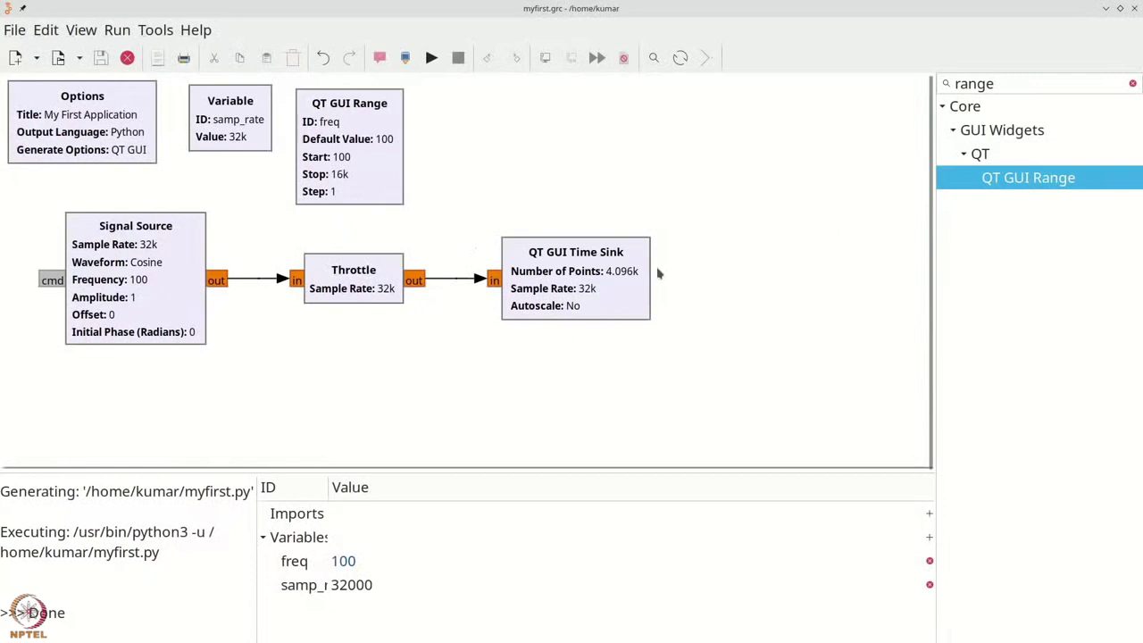
# Search for 'freq' and place a QT GUI Frequency Sink below the QT GUI Time Sink
pyautogui.hotkey('ctrl', 'f')
pyautogui.press('BackSpace')
pyautogui.write('freq')
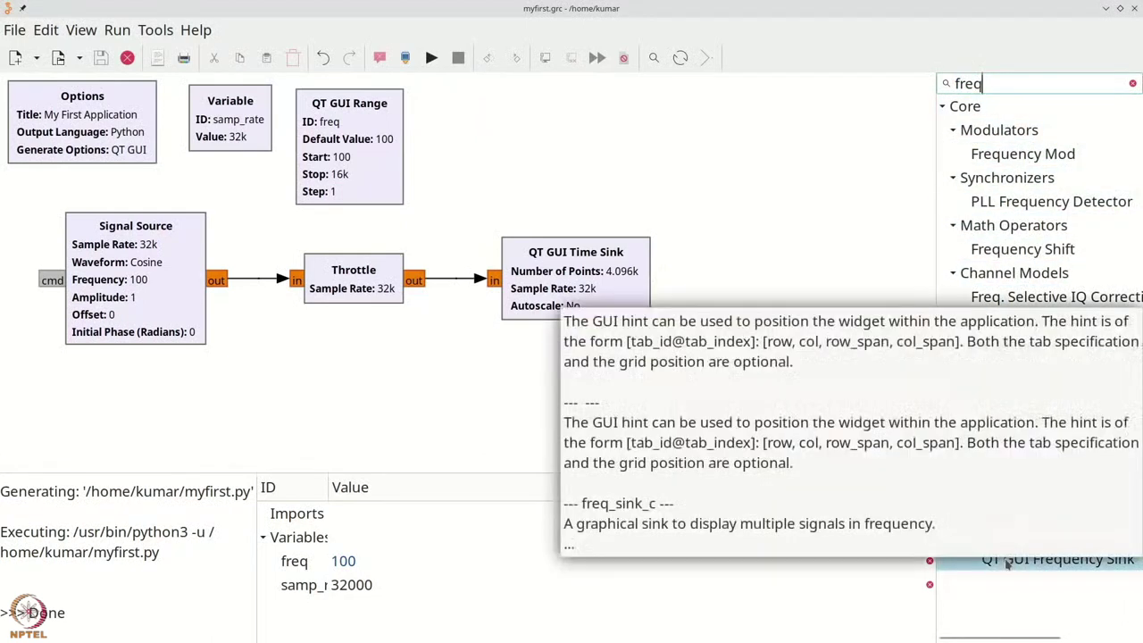
pyautogui.moveTo(1009, 563); pyautogui.dragTo(529, 371)
pyautogui.moveTo(564, 423); pyautogui.dragTo(538, 401)
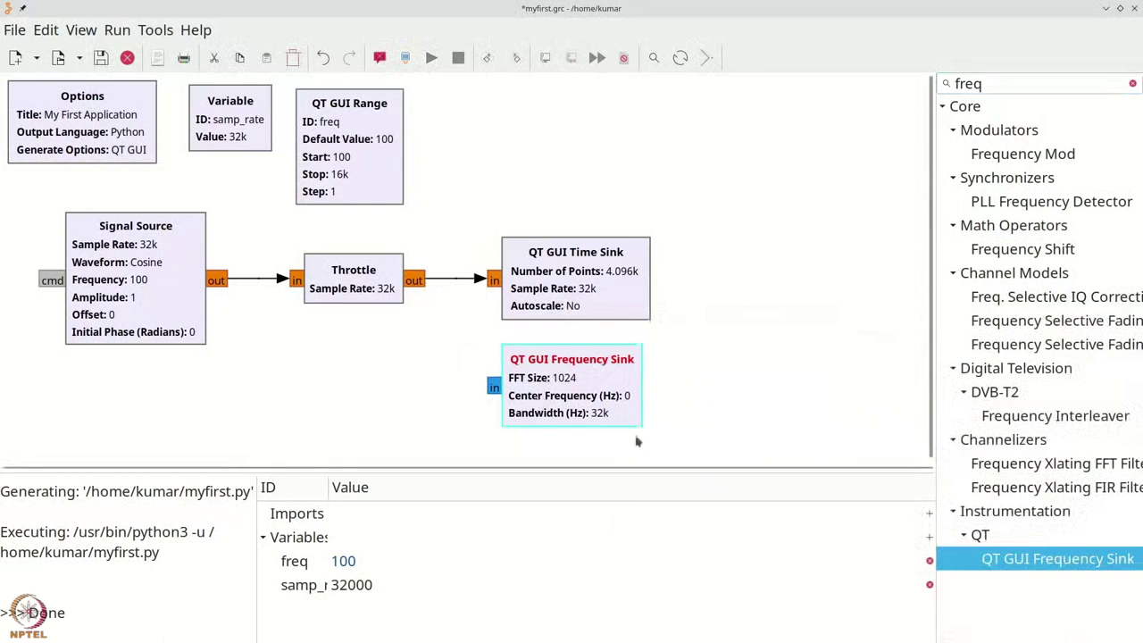
# Set the QT GUI Frequency Sink's input type to Float
pyautogui.doubleClick(560, 369)
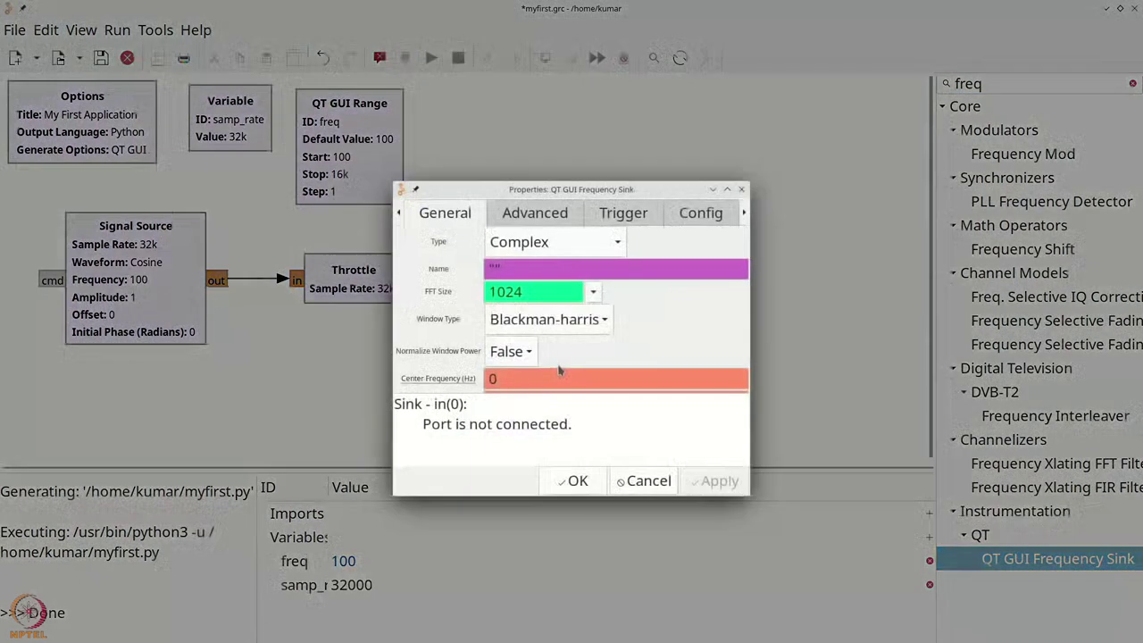
pyautogui.click(545, 242)
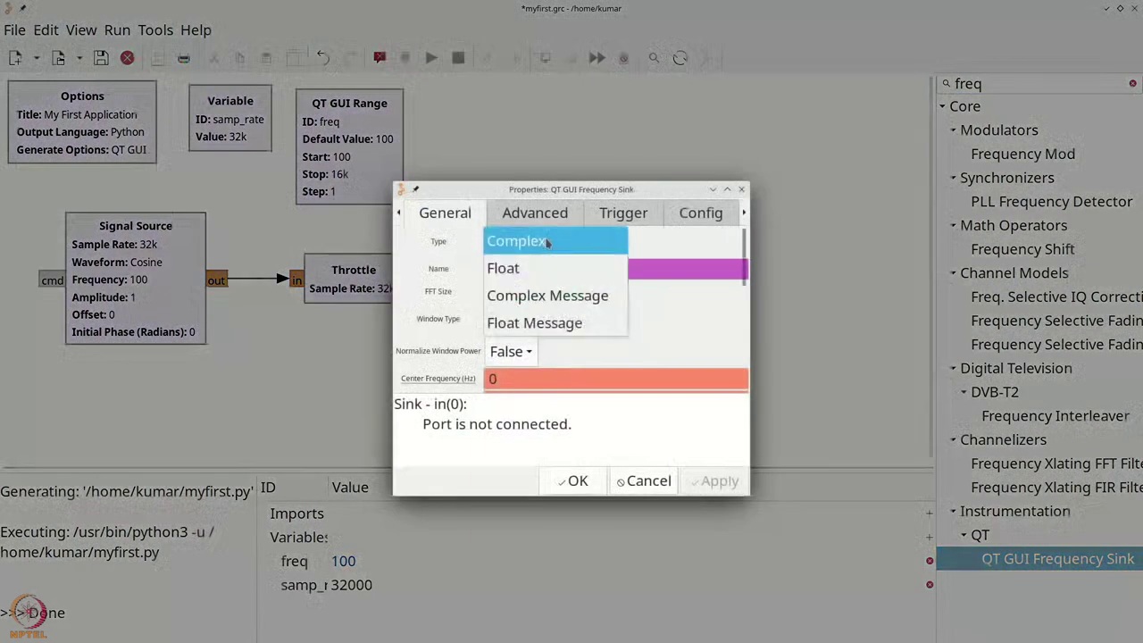
pyautogui.click(544, 267)
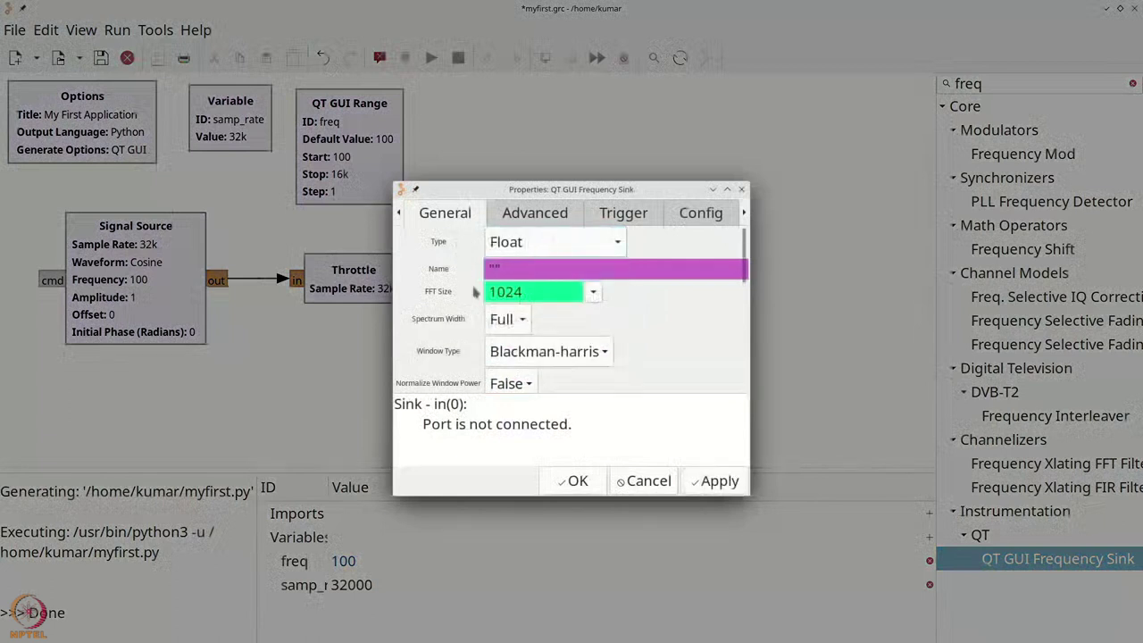
pyautogui.click(579, 482)
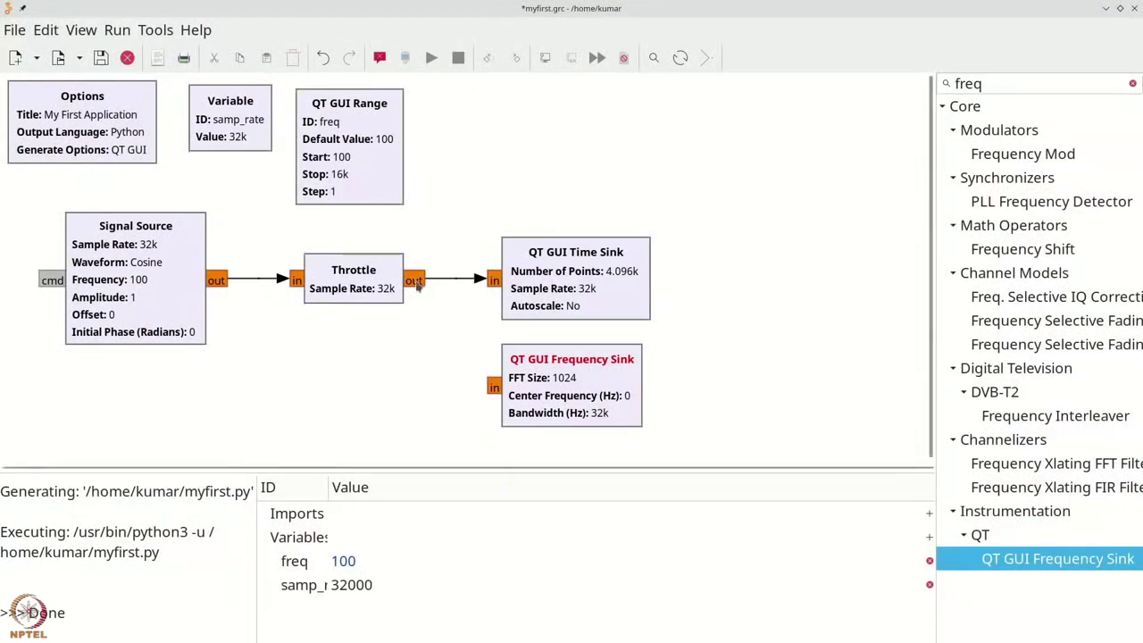
# Connect the Throttle output to the Frequency Sink input and run the flowgraph
pyautogui.click(417, 284)
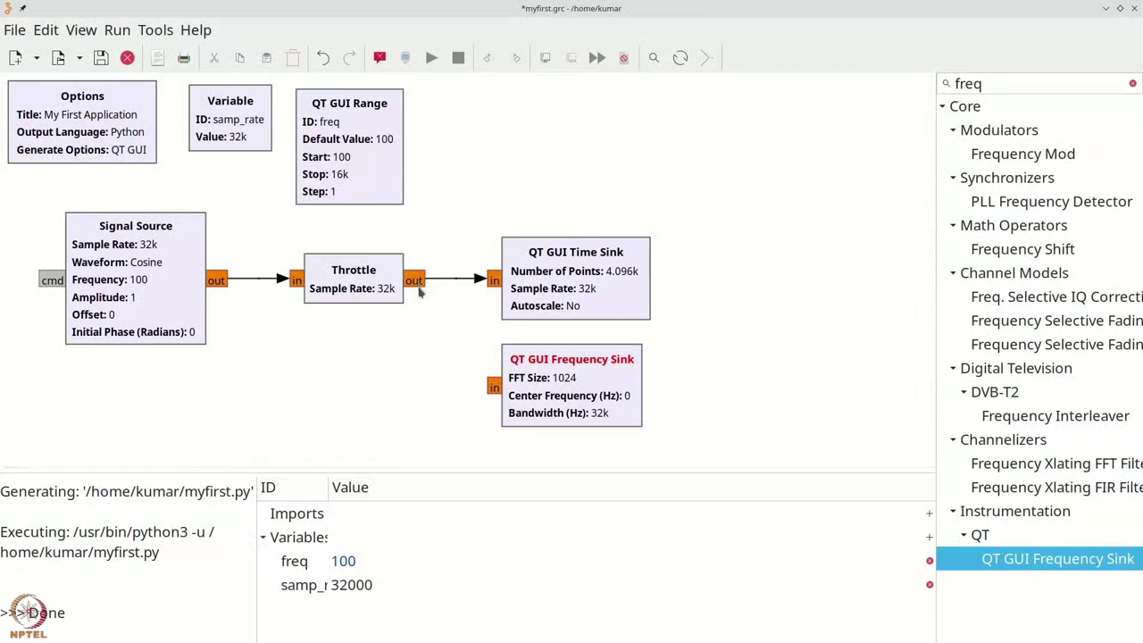
pyautogui.click(494, 390)
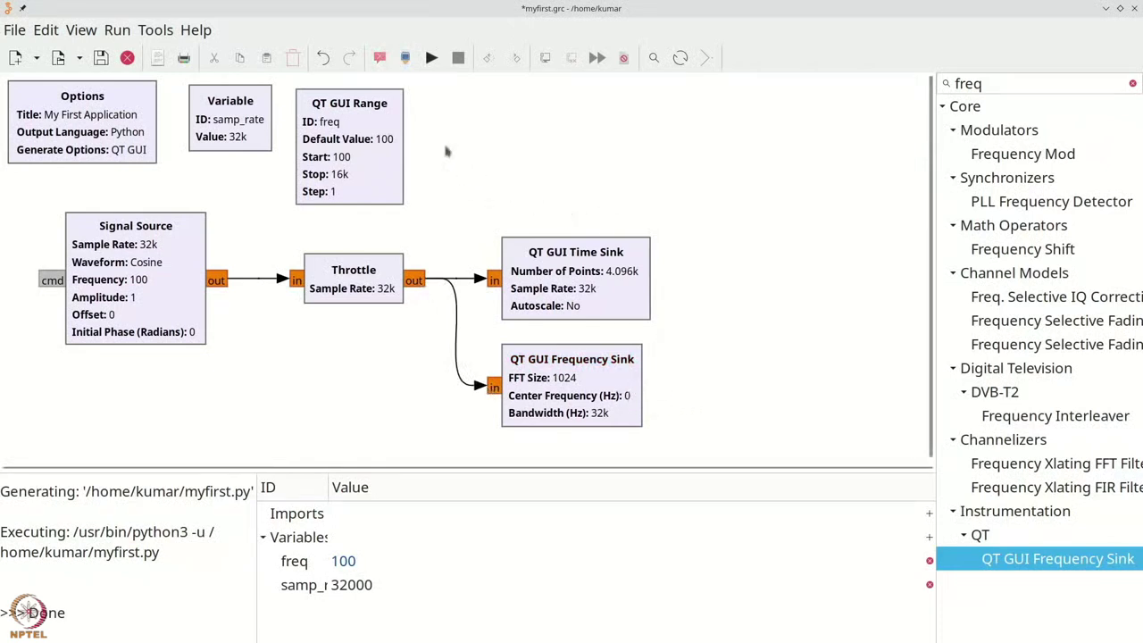
pyautogui.click(432, 58)
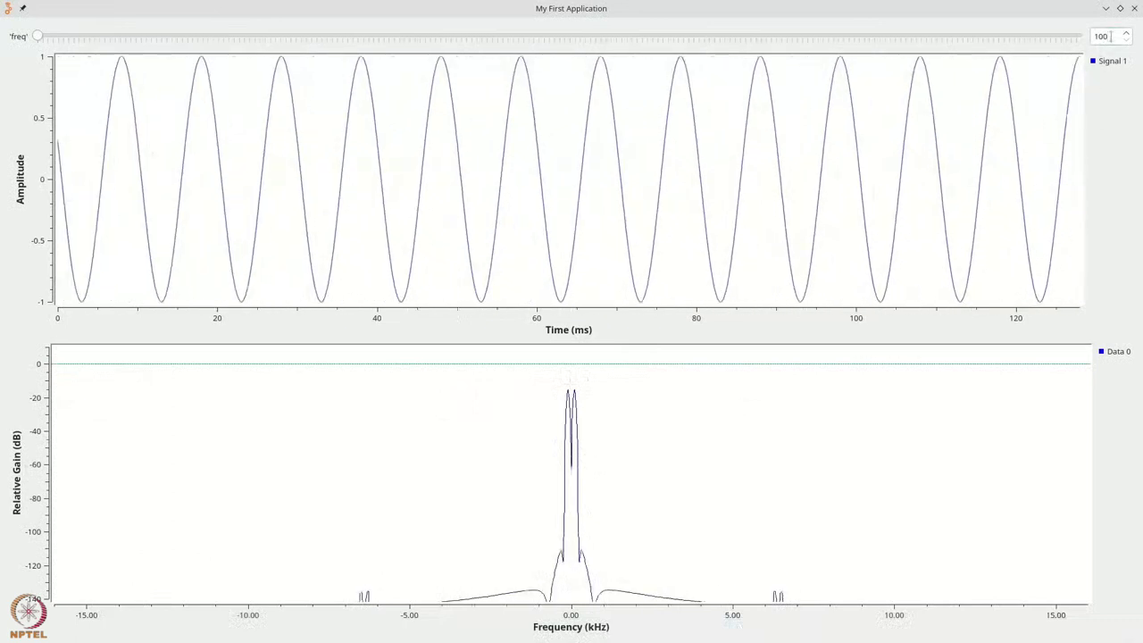
# Set freq to 1000, zoom into the ±1 kHz spectrum peaks and back out, then close the app
pyautogui.write('0')
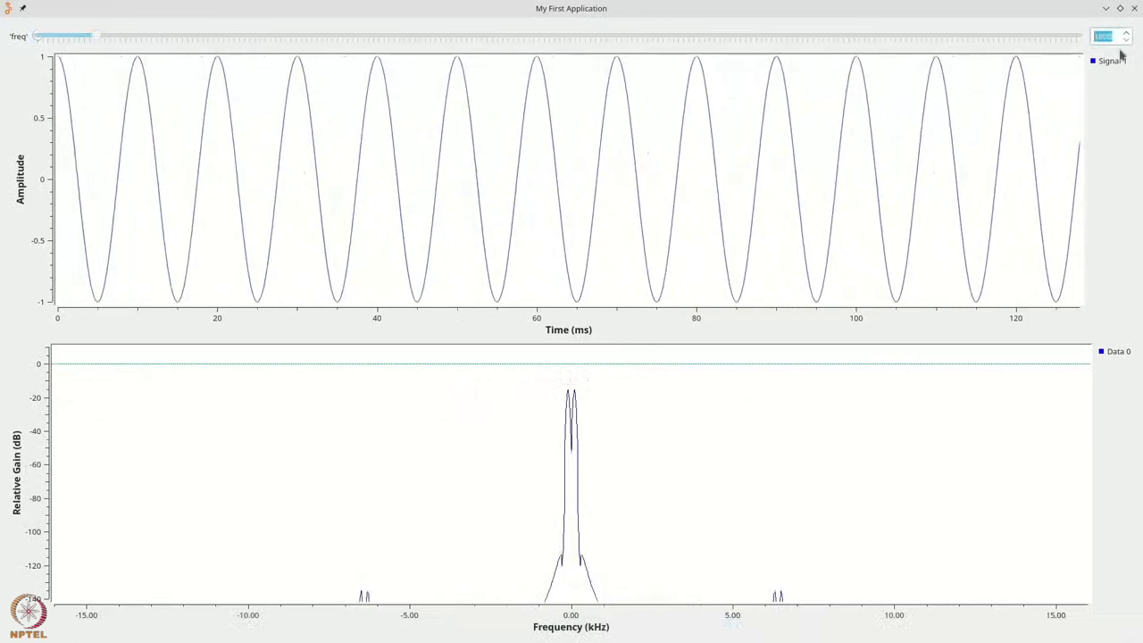
pyautogui.press('Return')
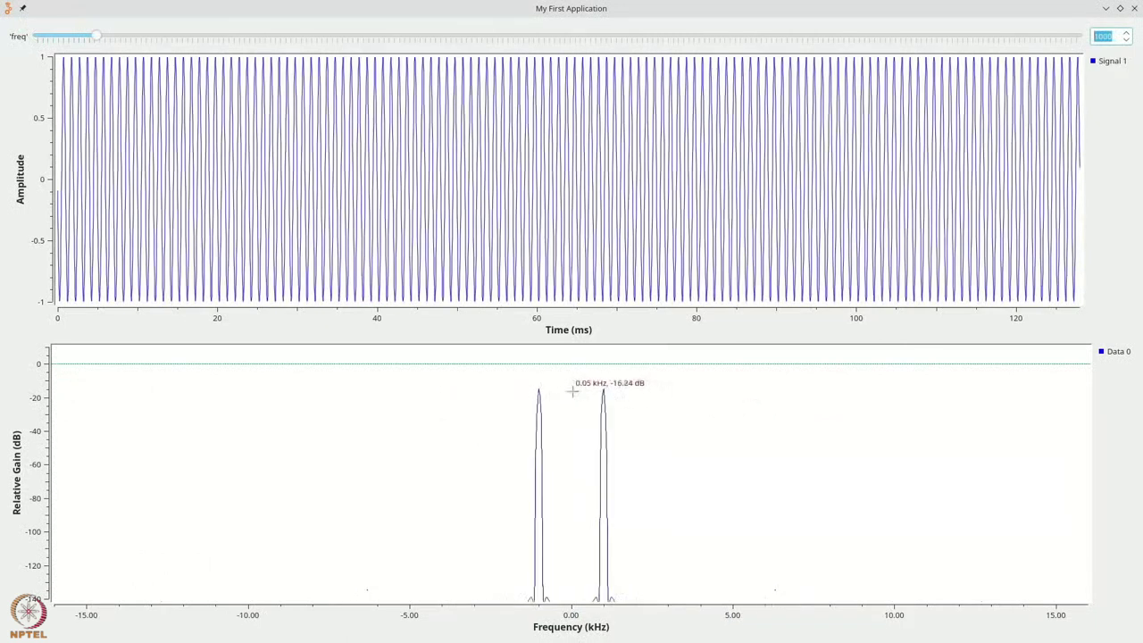
pyautogui.moveTo(523, 366); pyautogui.dragTo(659, 492)
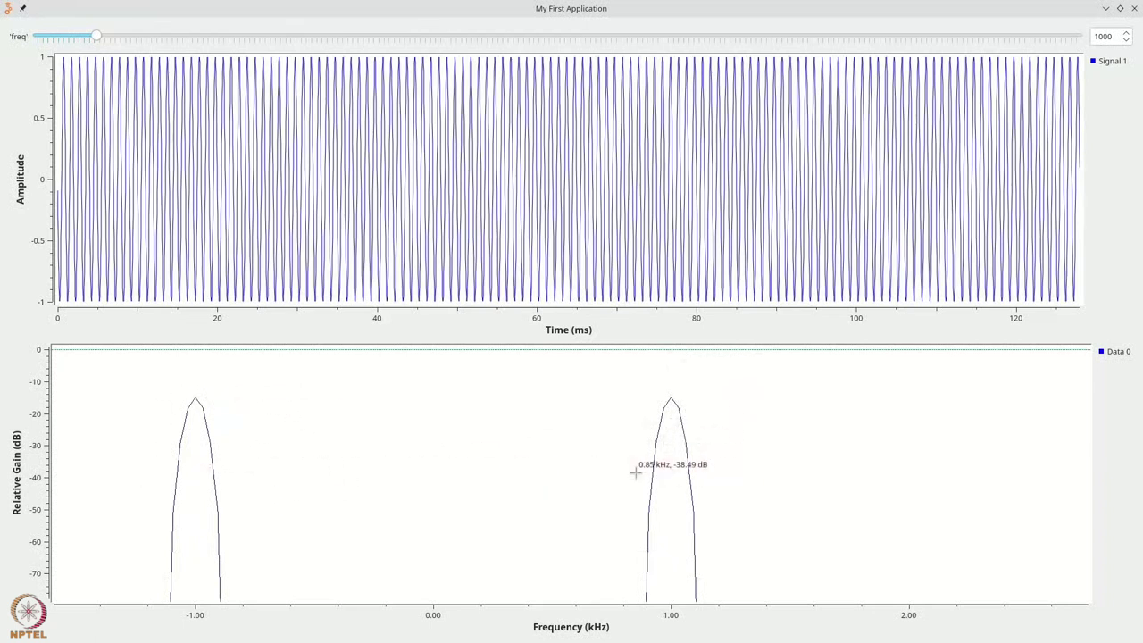
pyautogui.rightClick(603, 425)
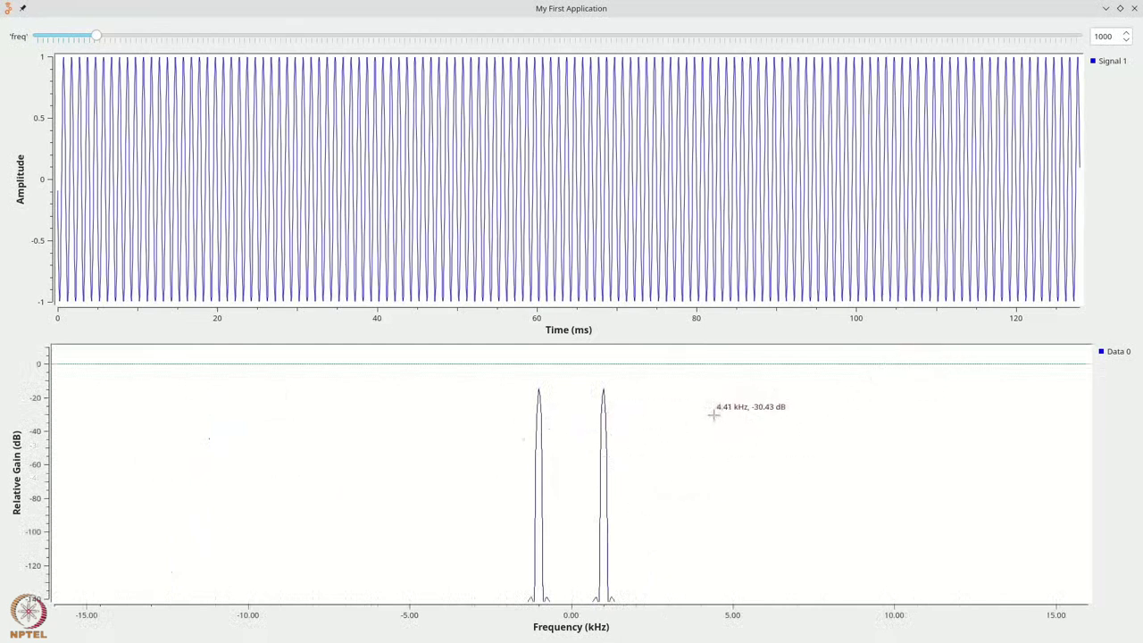
pyautogui.hotkey('alt', 'F4')
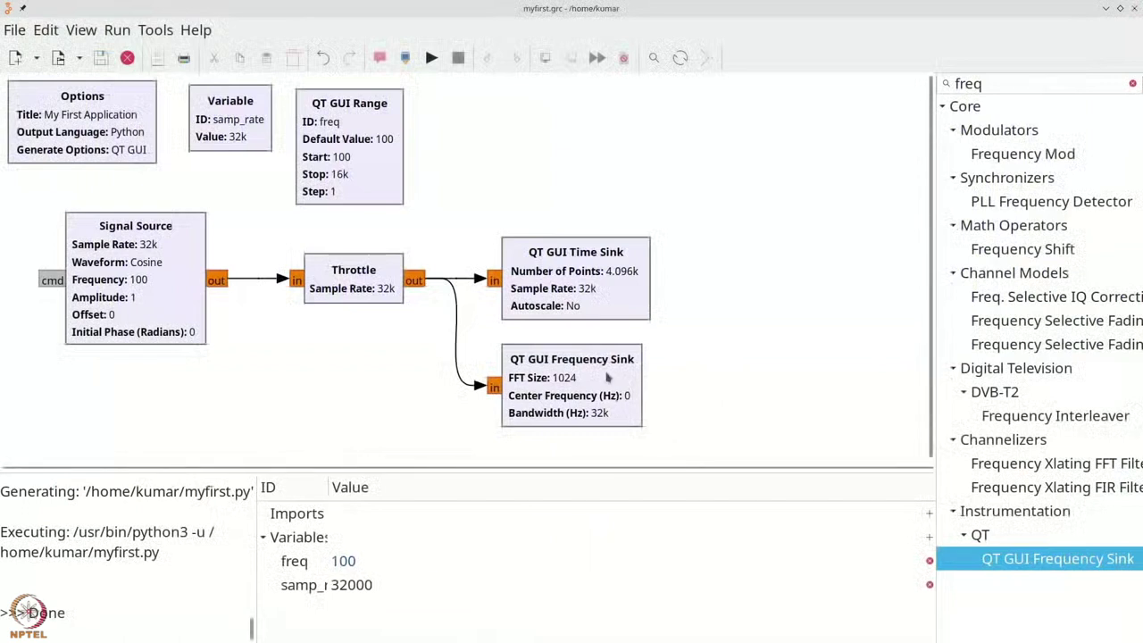
# Change the QT GUI Frequency Sink's window type from Blackman-harris to Rectangular
pyautogui.doubleClick(606, 378)
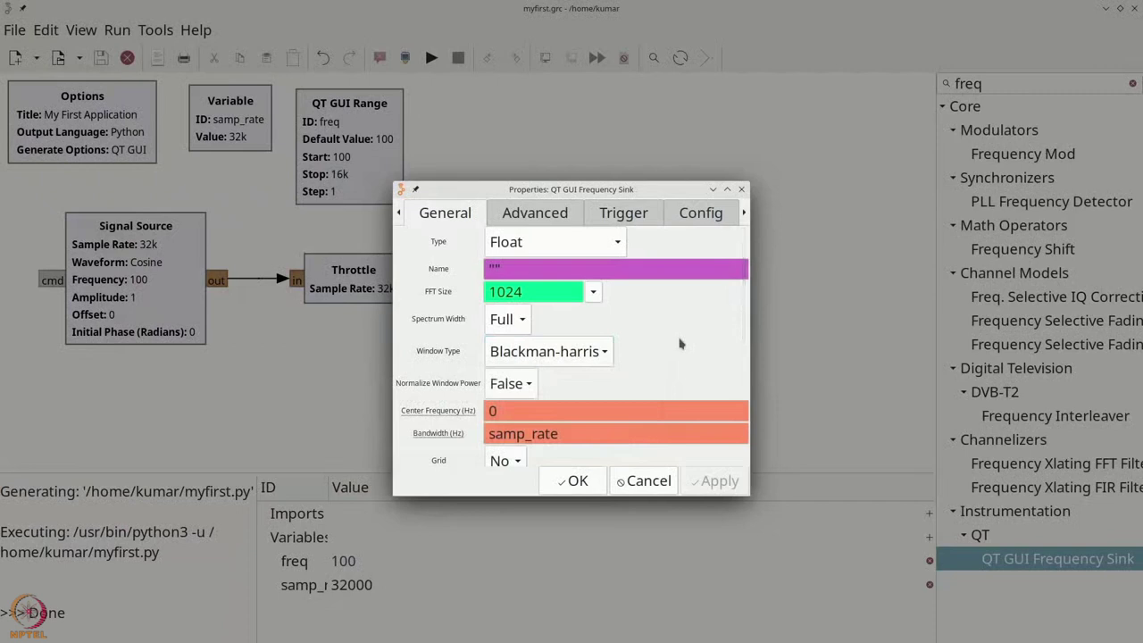
pyautogui.click(607, 355)
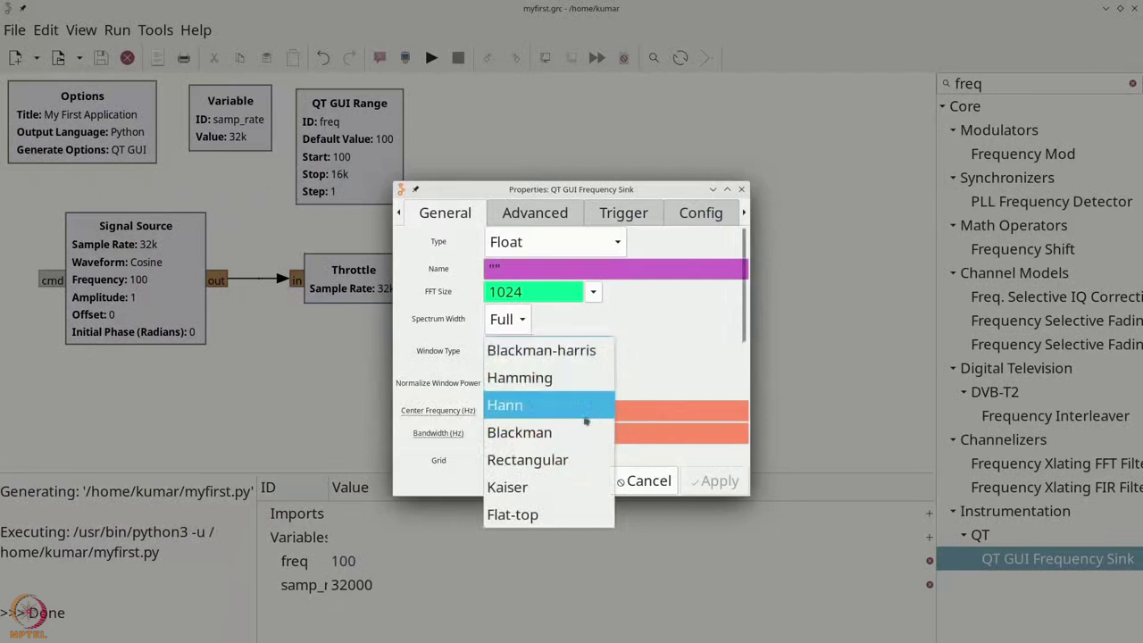
pyautogui.click(575, 459)
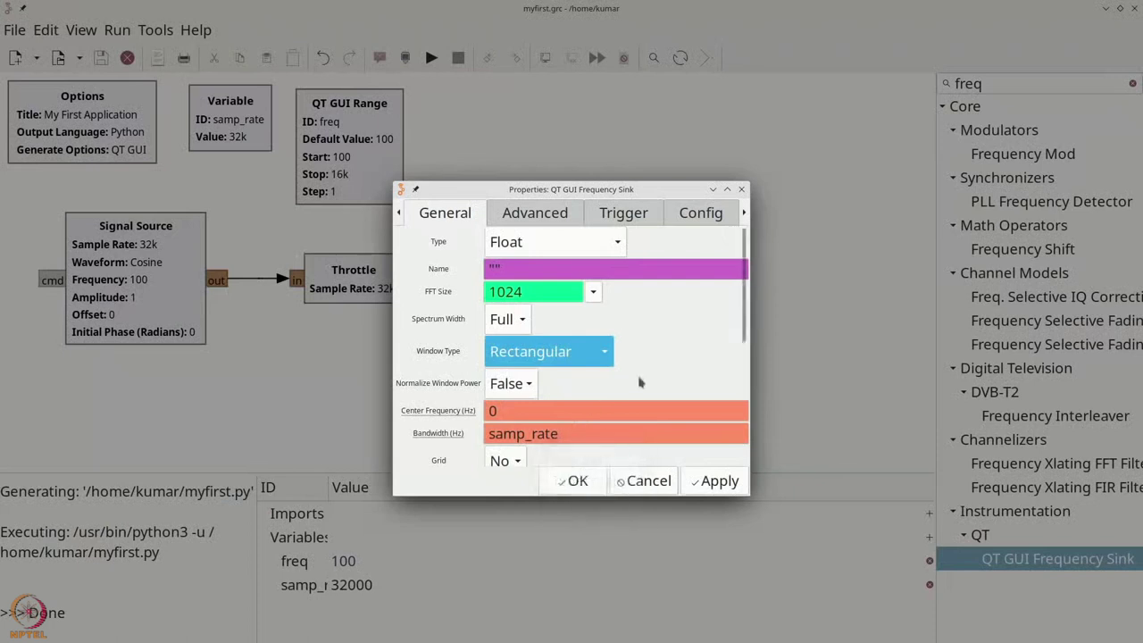
pyautogui.click(578, 482)
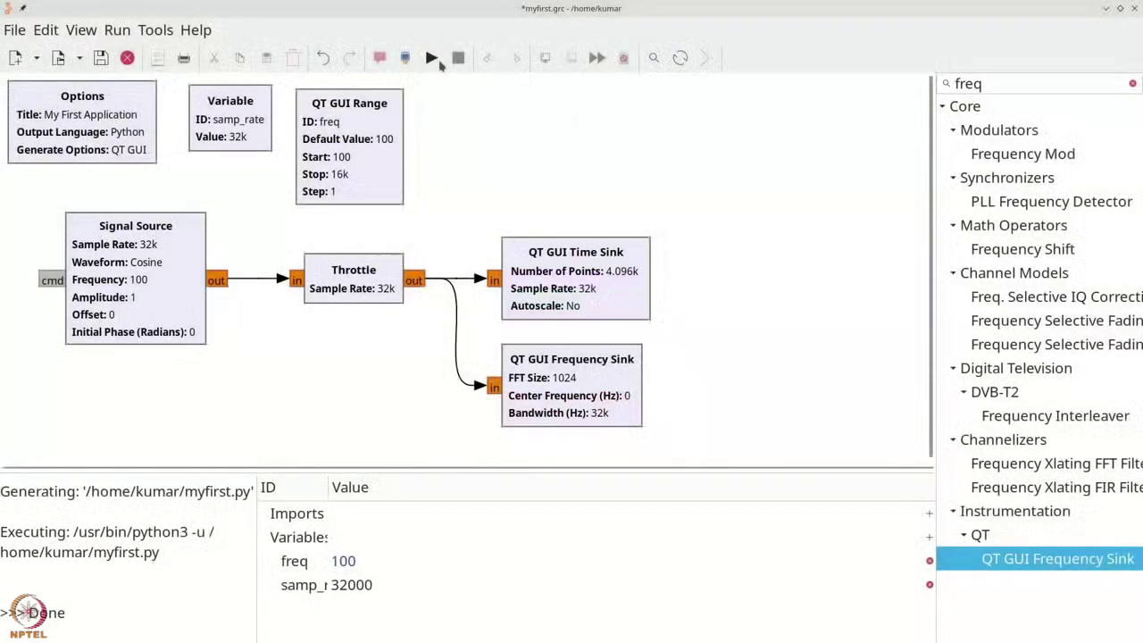
# Rerun the flowgraph, set freq to 1000, and zoom the spectrum onto the ±1 kHz peaks
pyautogui.click(433, 58)
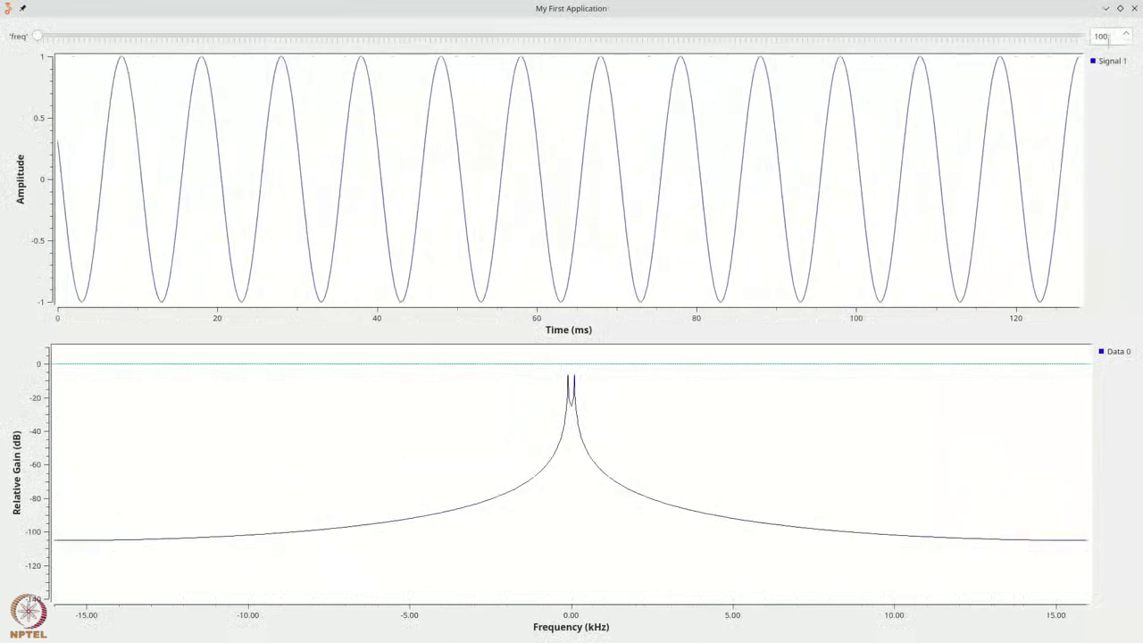
pyautogui.press('BackSpace')
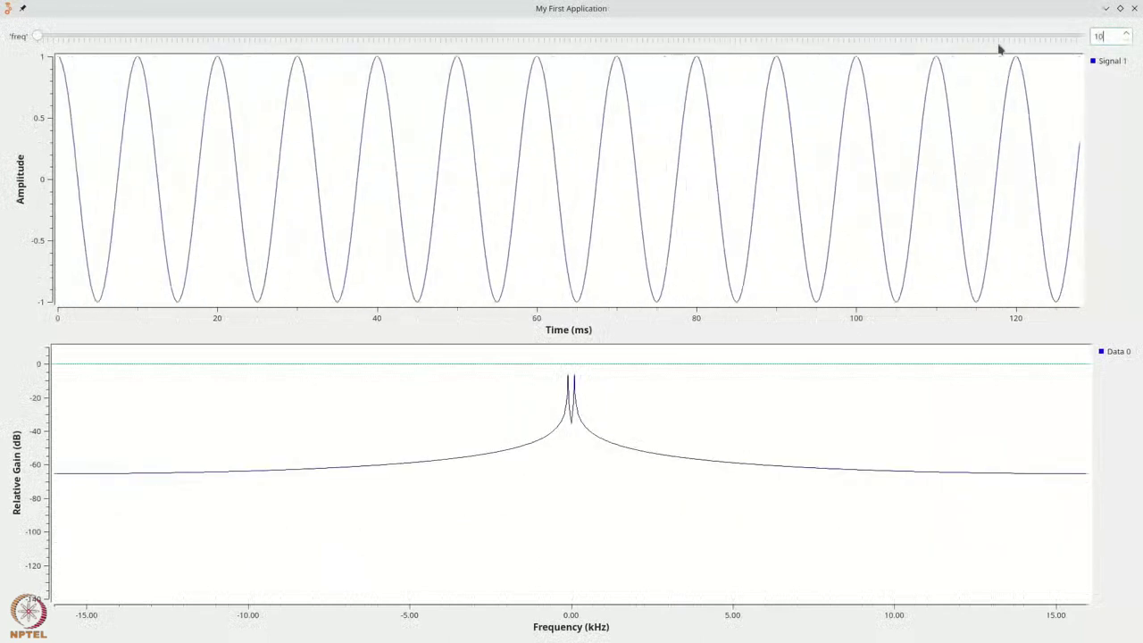
pyautogui.write('00')
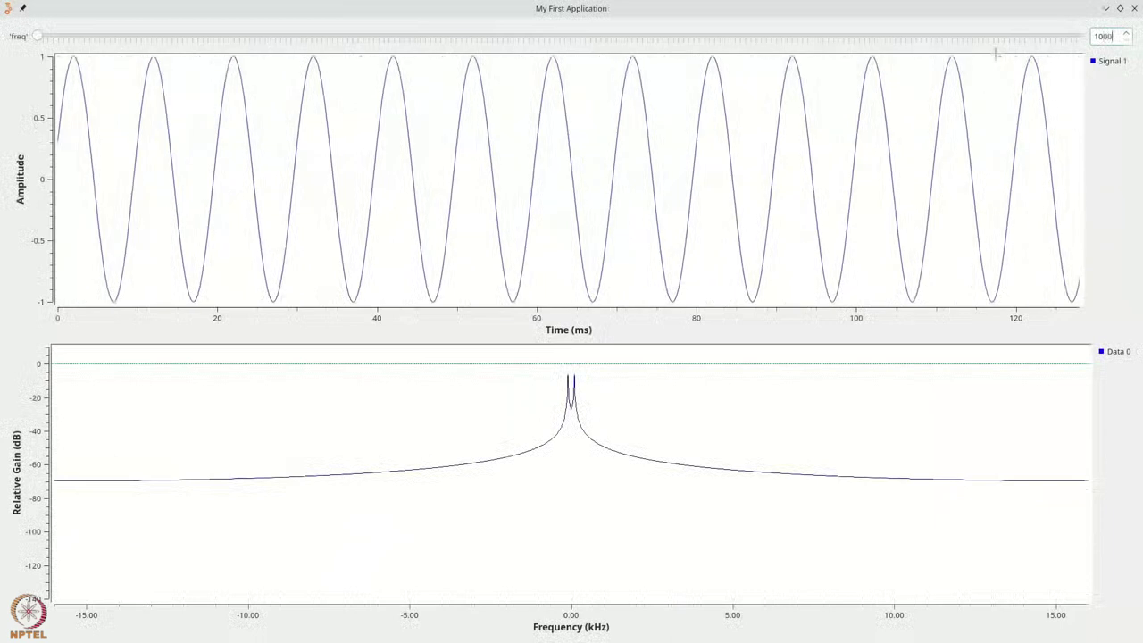
pyautogui.press('Return')
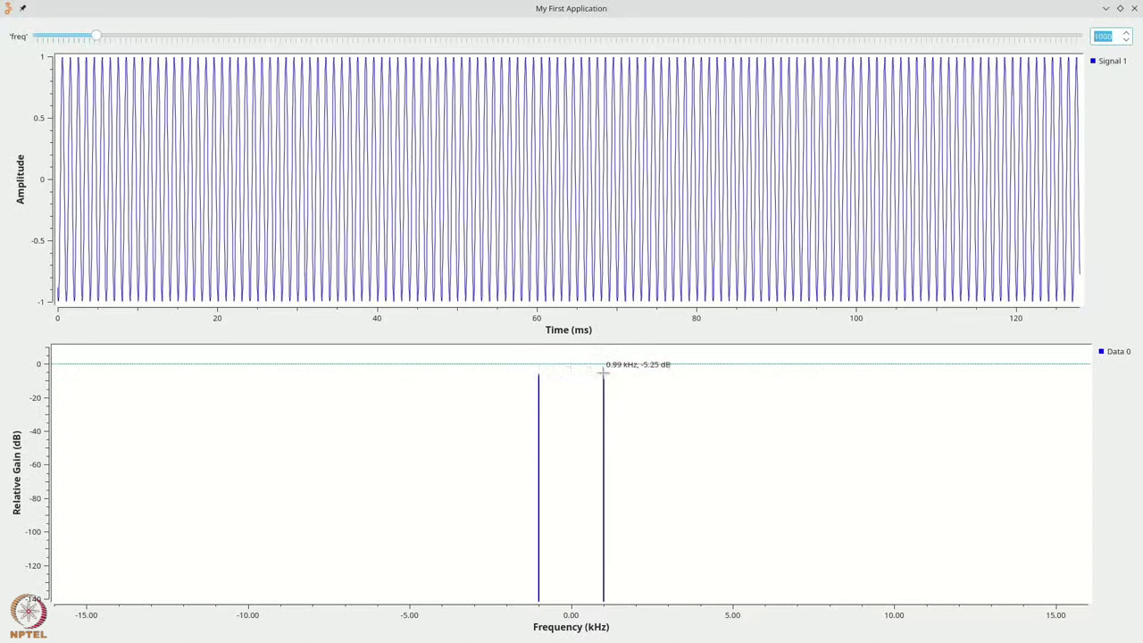
pyautogui.moveTo(530, 366); pyautogui.dragTo(644, 442)
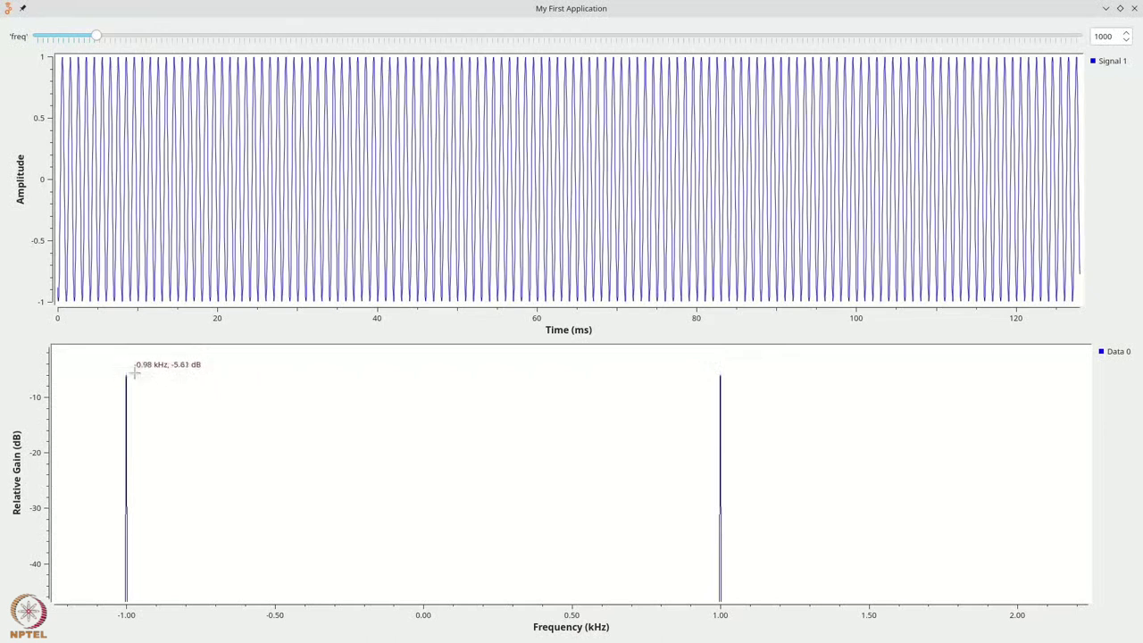
# Zoom the frequency plot back out to show the full -15 to 15 kHz spectrum
pyautogui.rightClick(726, 376)
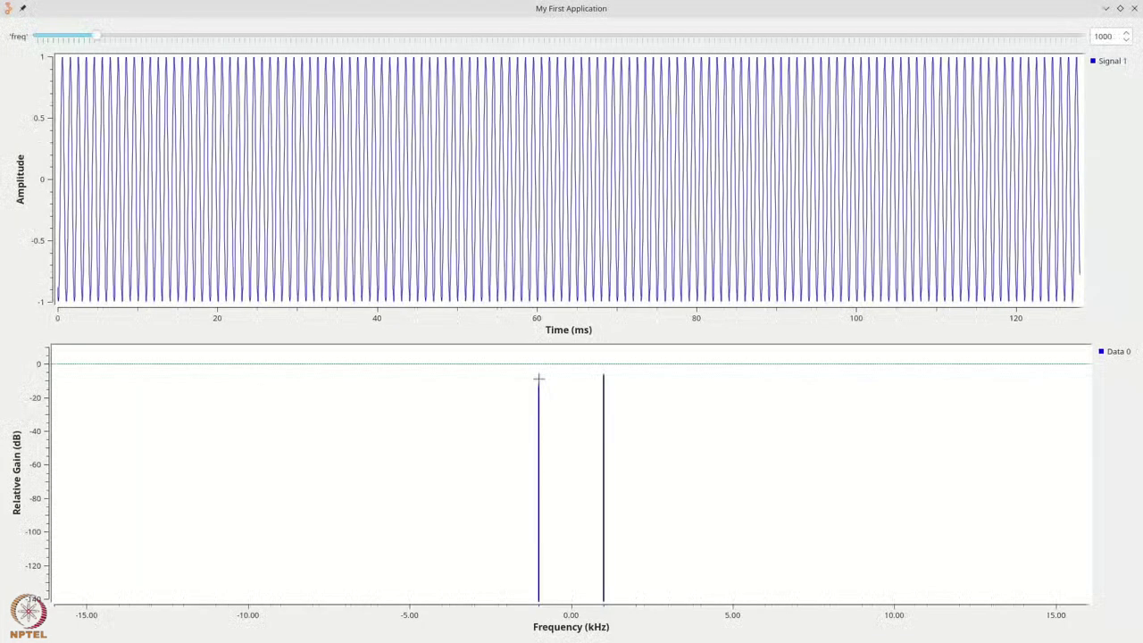
pyautogui.moveTo(522, 368); pyautogui.dragTo(623, 392)
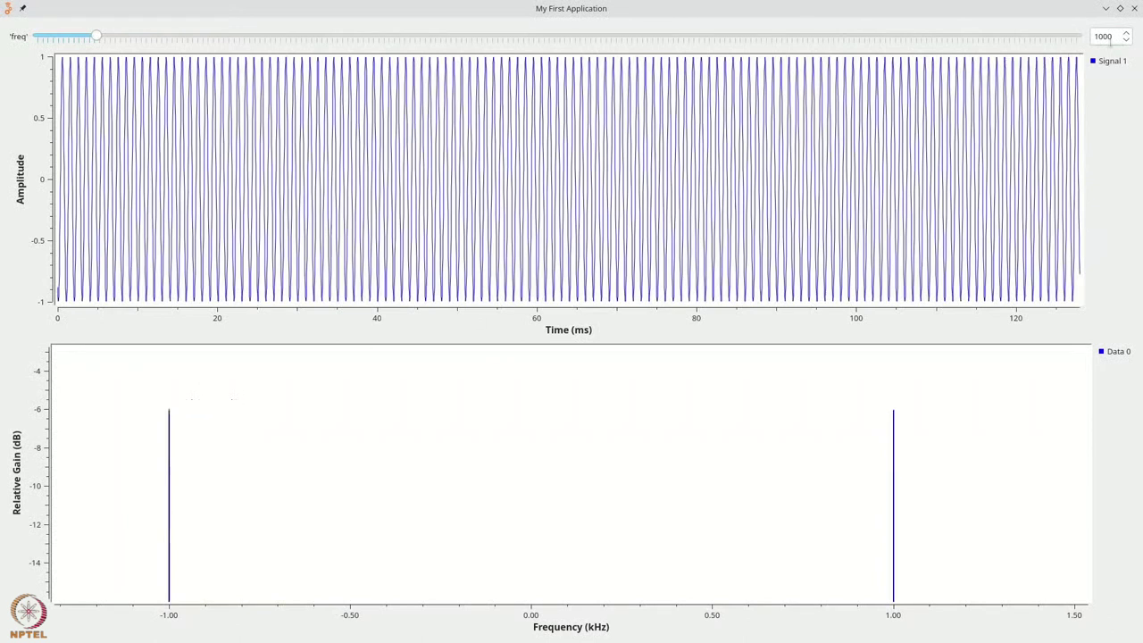
pyautogui.doubleClick(1115, 36)
pyautogui.rightClick(710, 411)
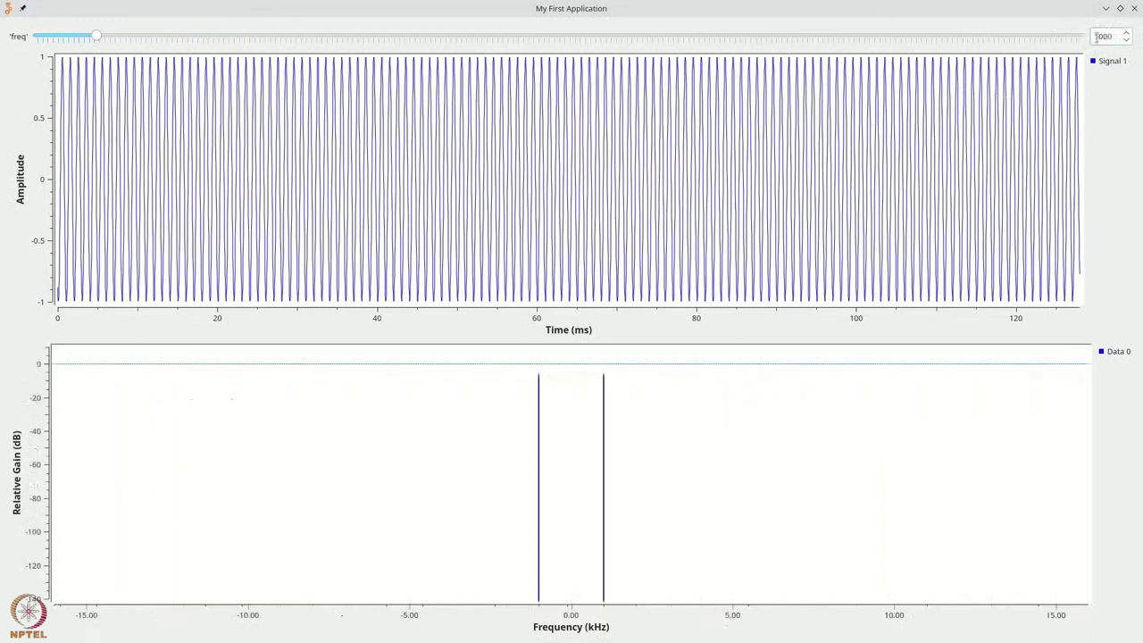
pyautogui.moveTo(1100, 38); pyautogui.dragTo(1082, 40)
# Set the tone frequency to 4000 Hz, then to 5000 Hz
pyautogui.write('4')
pyautogui.press('Return')
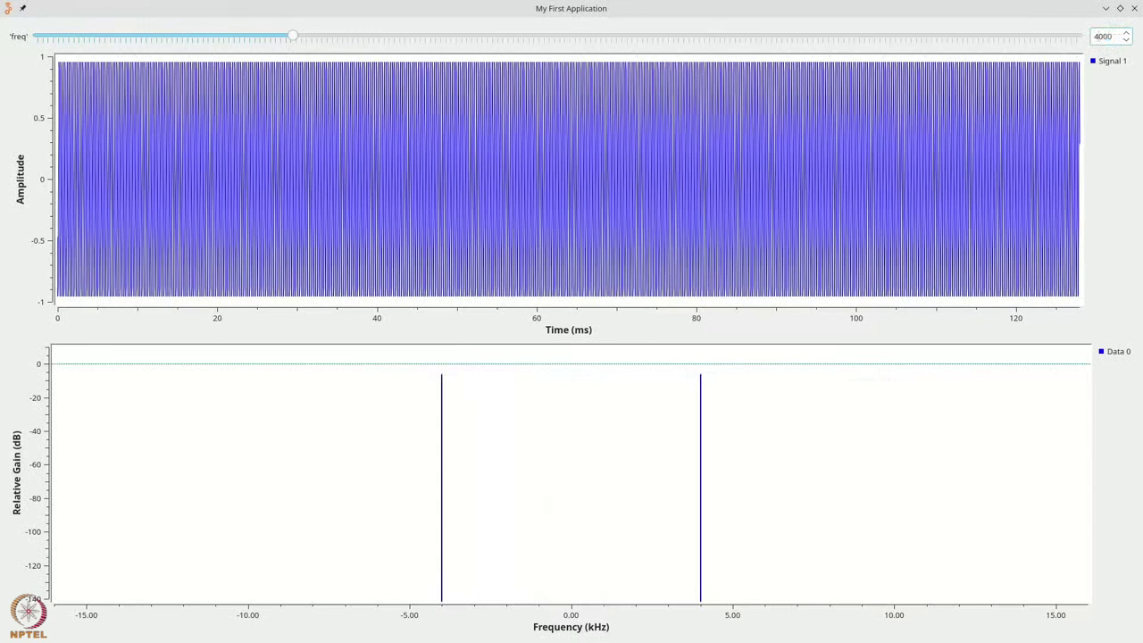
pyautogui.press('BackSpace')
pyautogui.write('5')
pyautogui.press('Return')
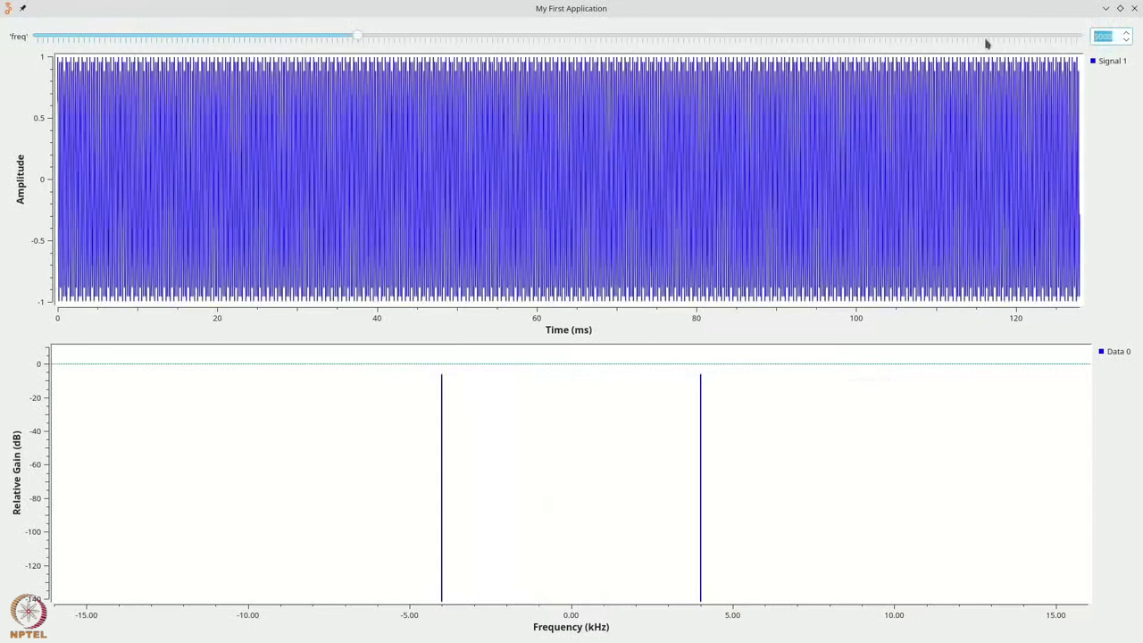
# Step the tone frequency up to 5300 Hz and close the running application
pyautogui.click(1099, 37)
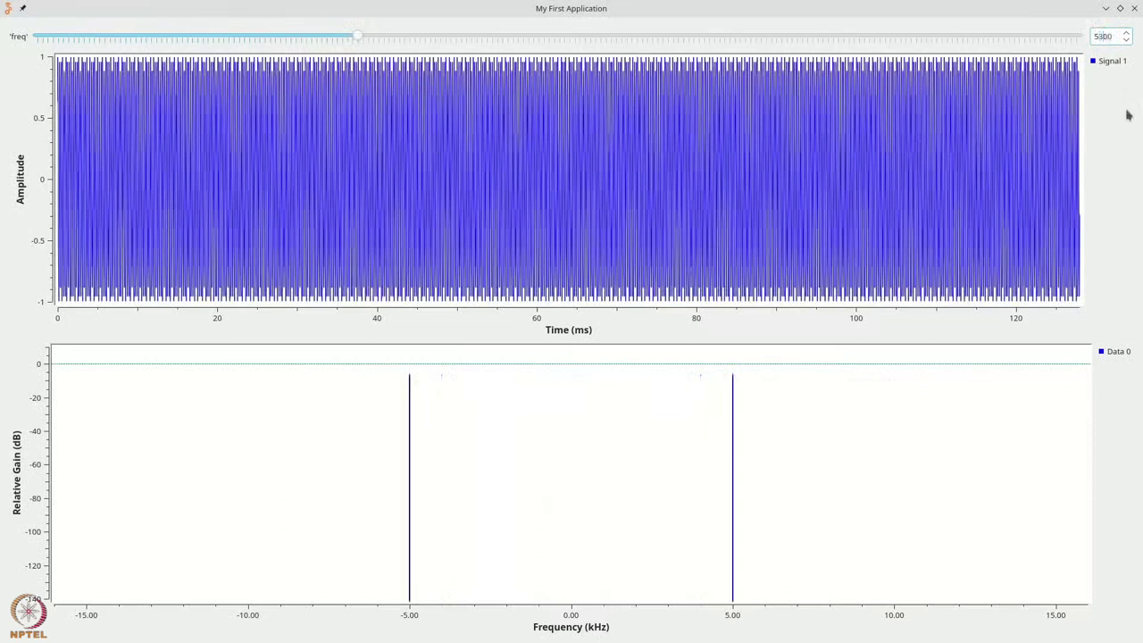
pyautogui.press('Return')
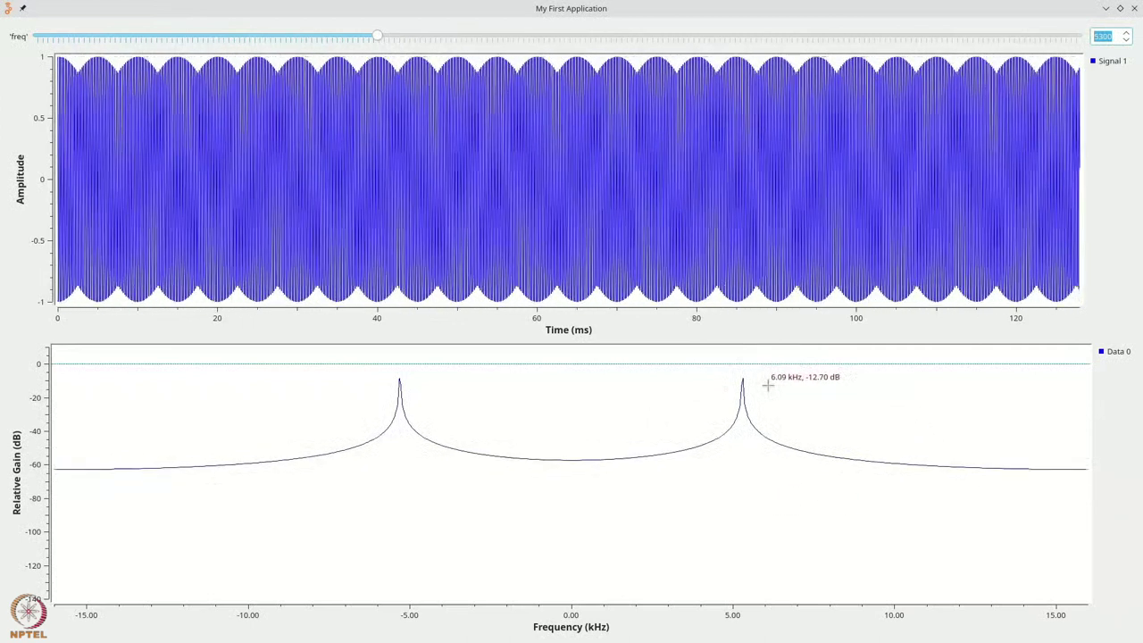
pyautogui.hotkey('alt', 'F4')
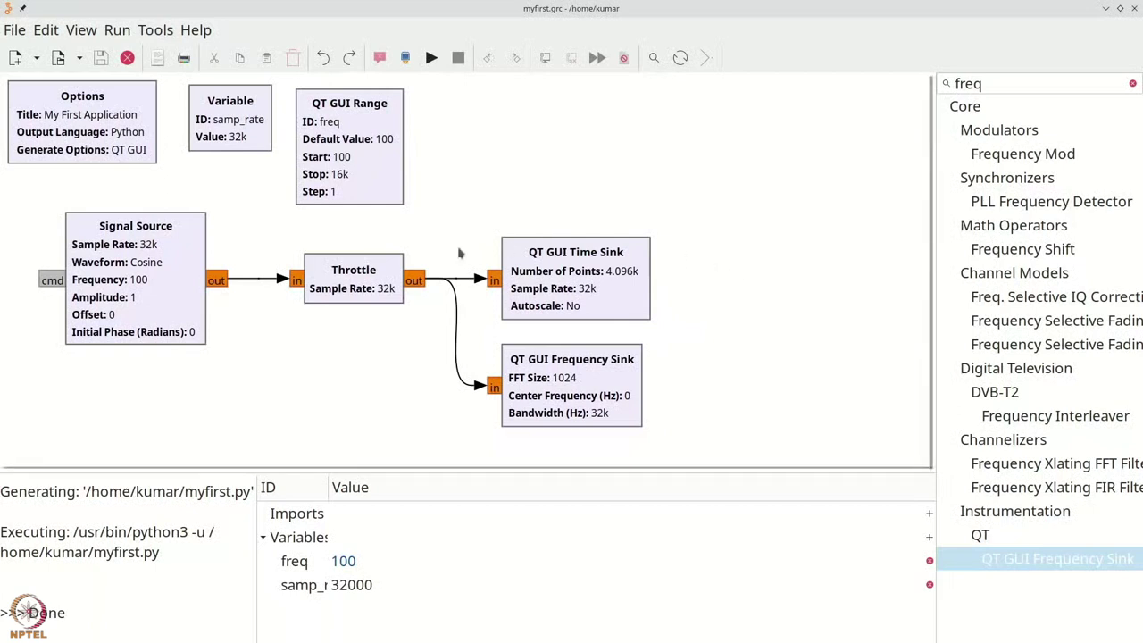
# Select the Throttle block sitting between Signal Source and the two QT GUI sinks
pyautogui.click(366, 282)
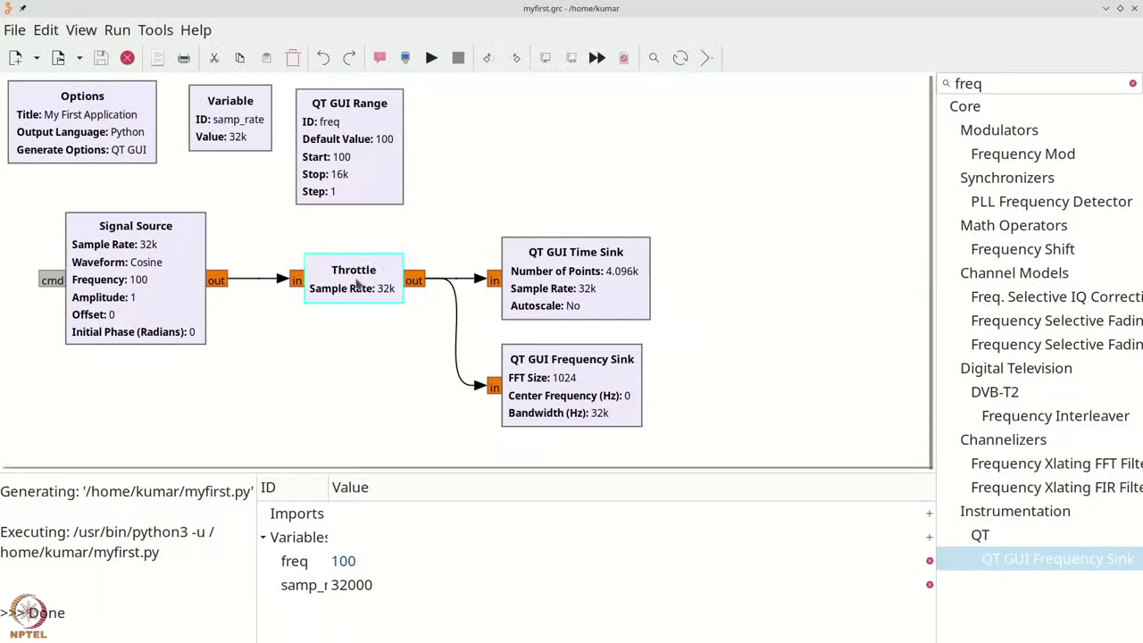
# Delete the Throttle block and wire Signal Source directly to the Time and Frequency Sinks
pyautogui.rightClick(358, 284)
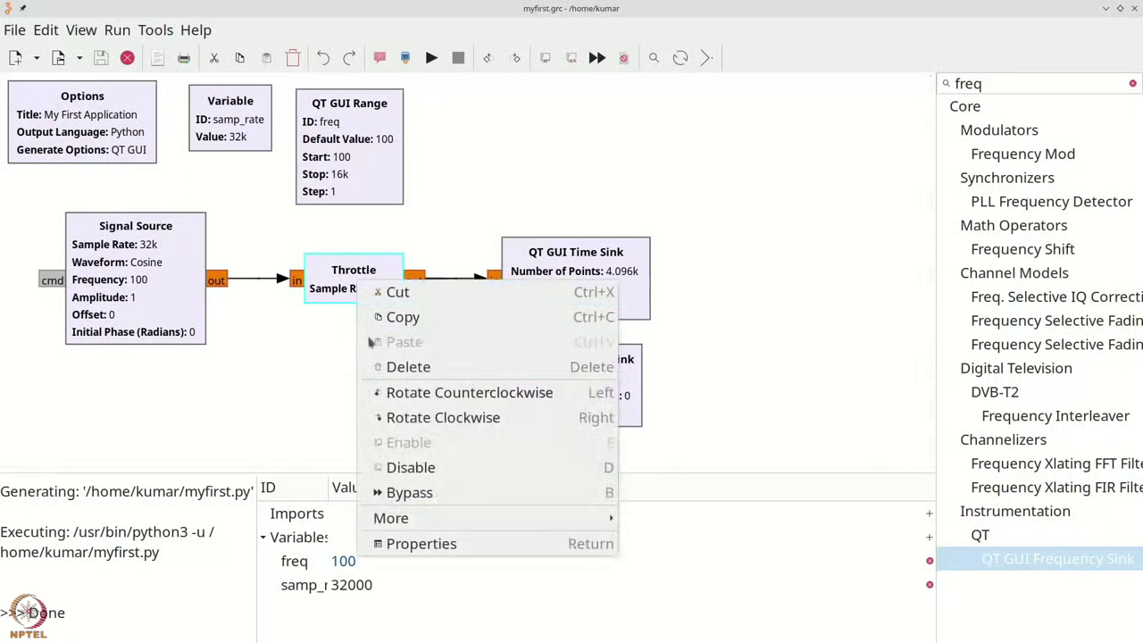
pyautogui.click(375, 367)
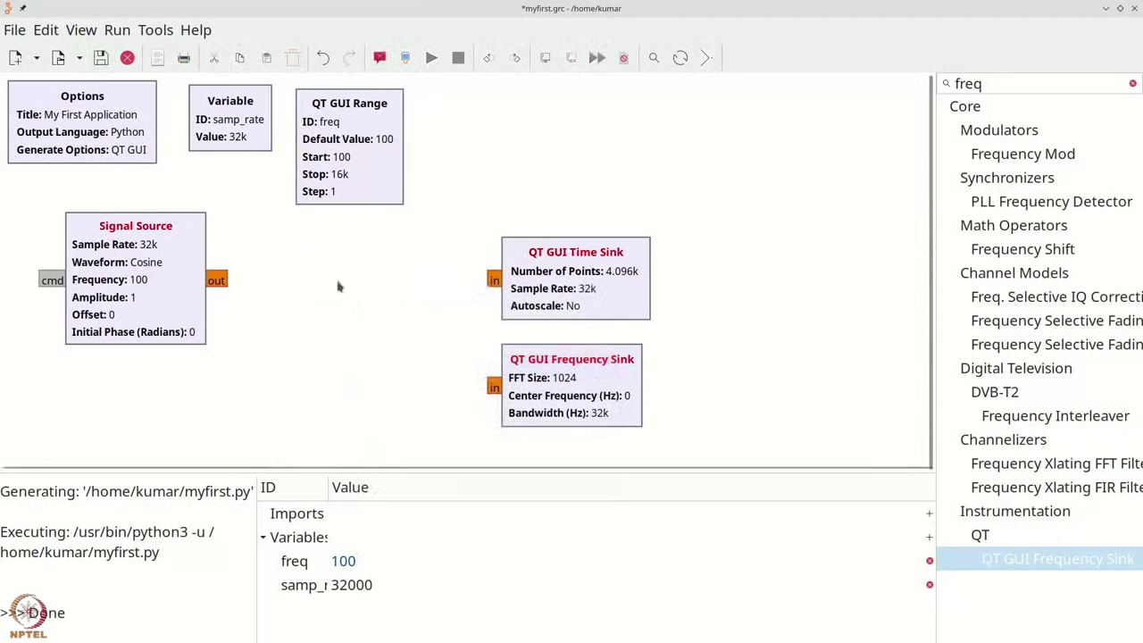
pyautogui.click(241, 286)
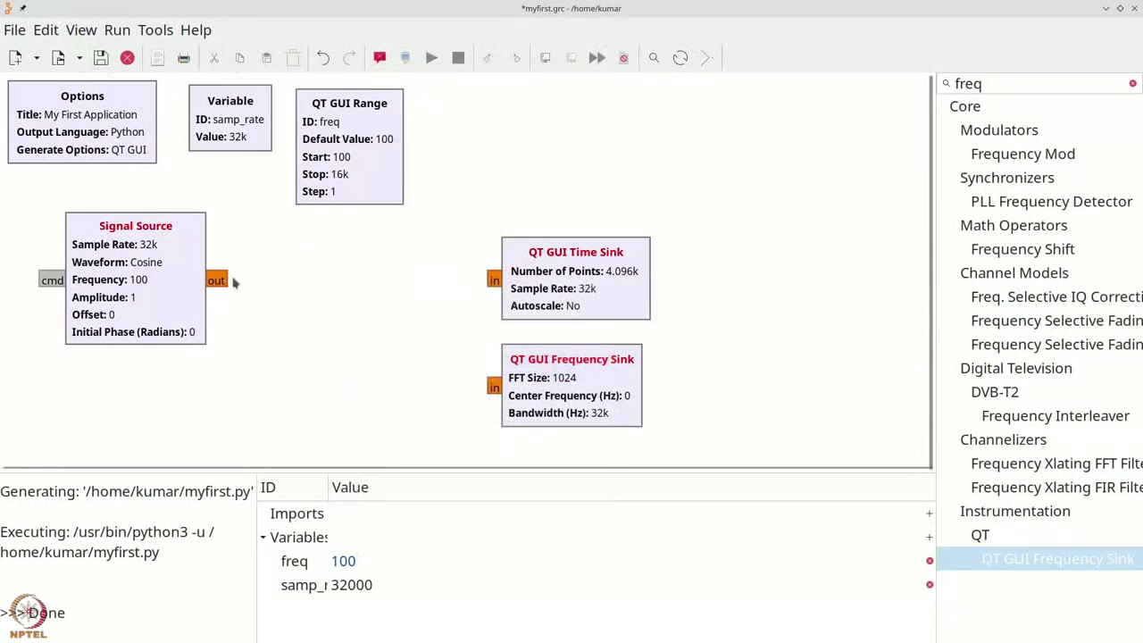
pyautogui.click(495, 282)
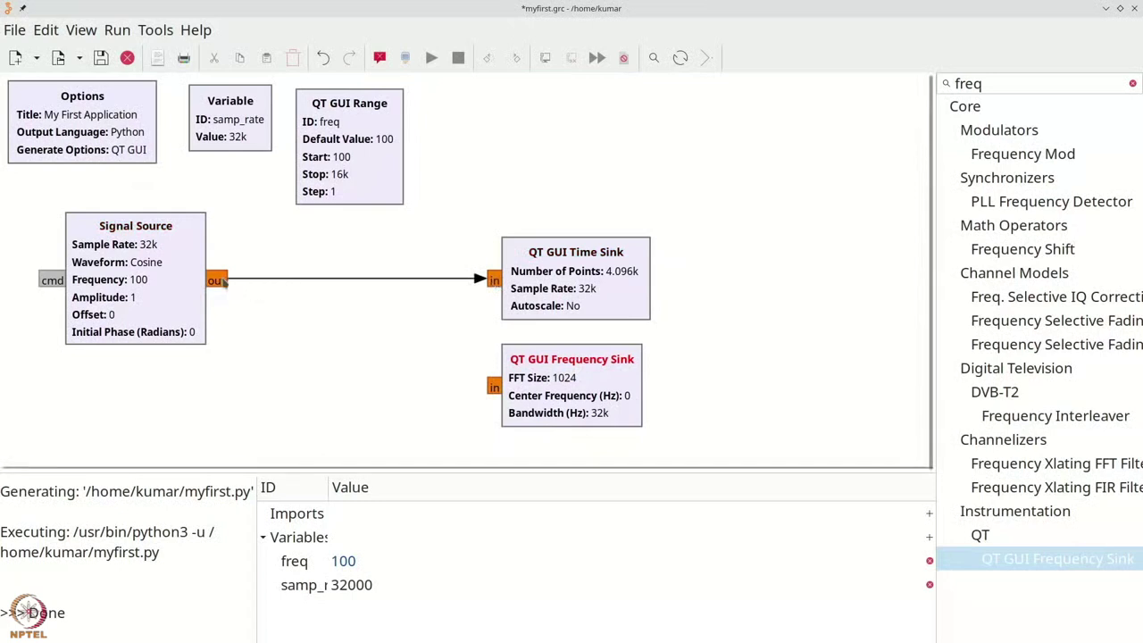
pyautogui.click(494, 389)
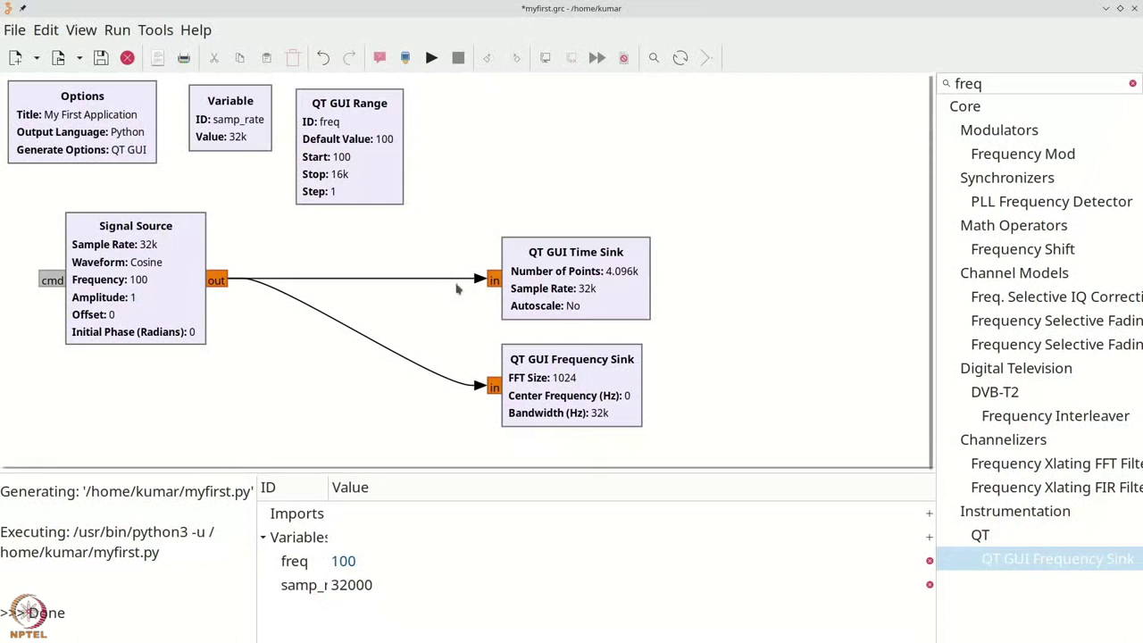
# Add a 32k Audio Sink from the 'audio' block search and connect Signal Source output to it
pyautogui.hotkey('ctrl', 'f')
pyautogui.press('BackSpace')
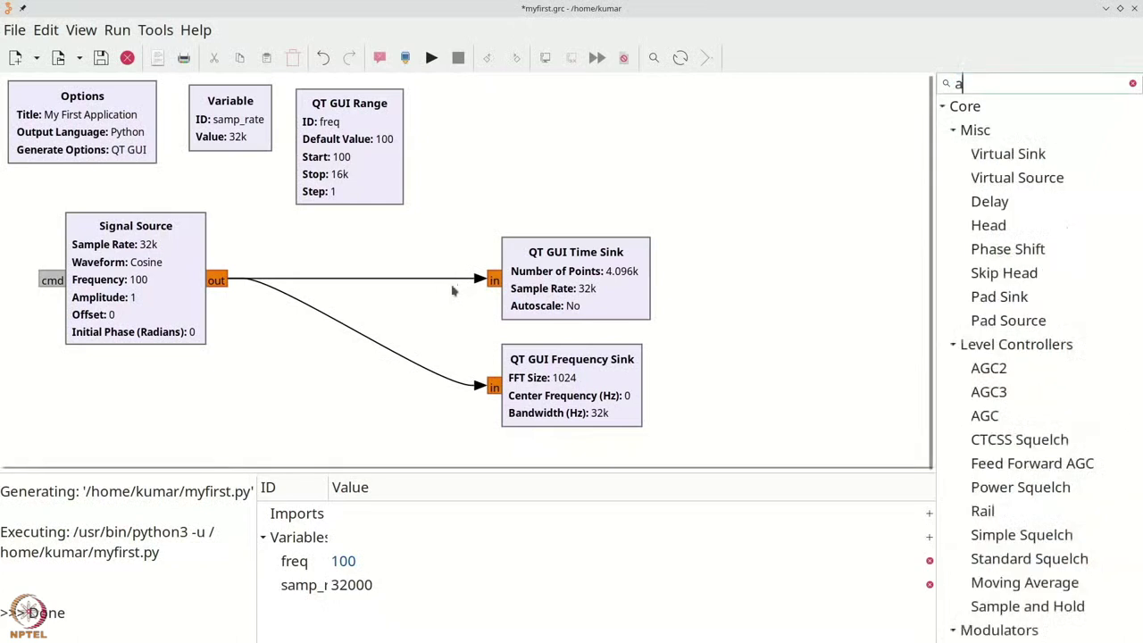
pyautogui.write('audio')
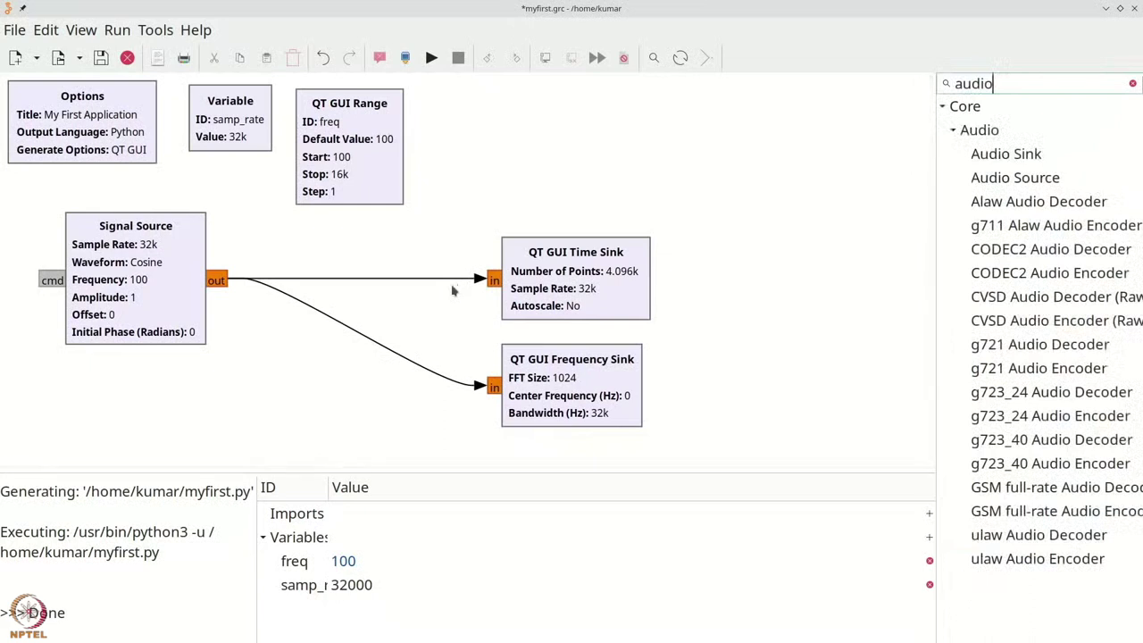
pyautogui.click(992, 130)
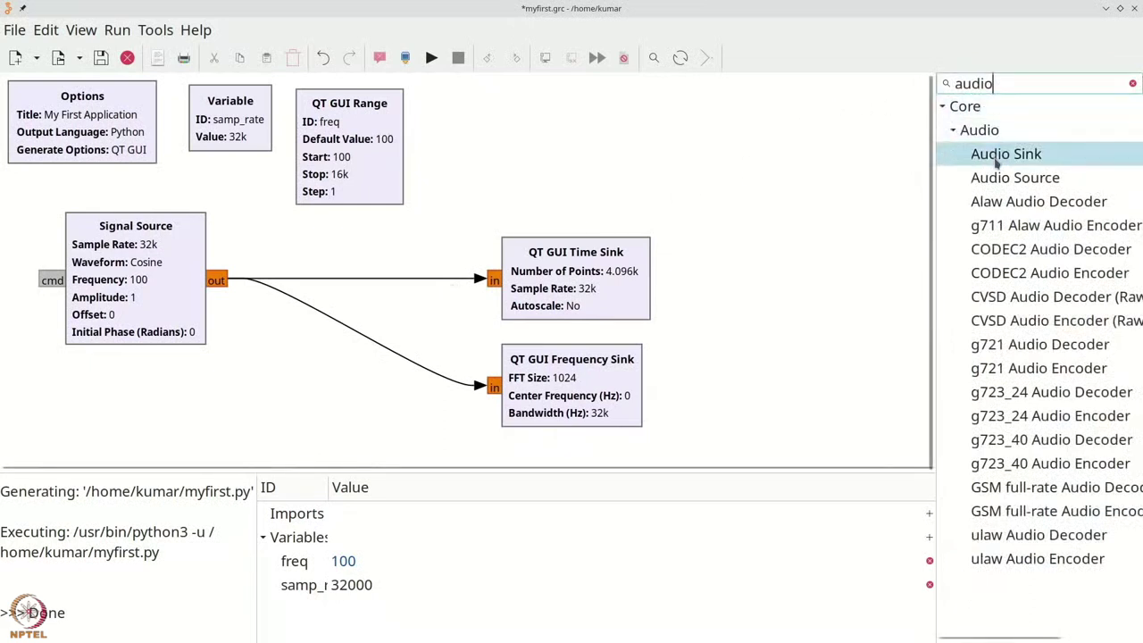
pyautogui.click(989, 157)
pyautogui.moveTo(985, 161); pyautogui.dragTo(533, 201)
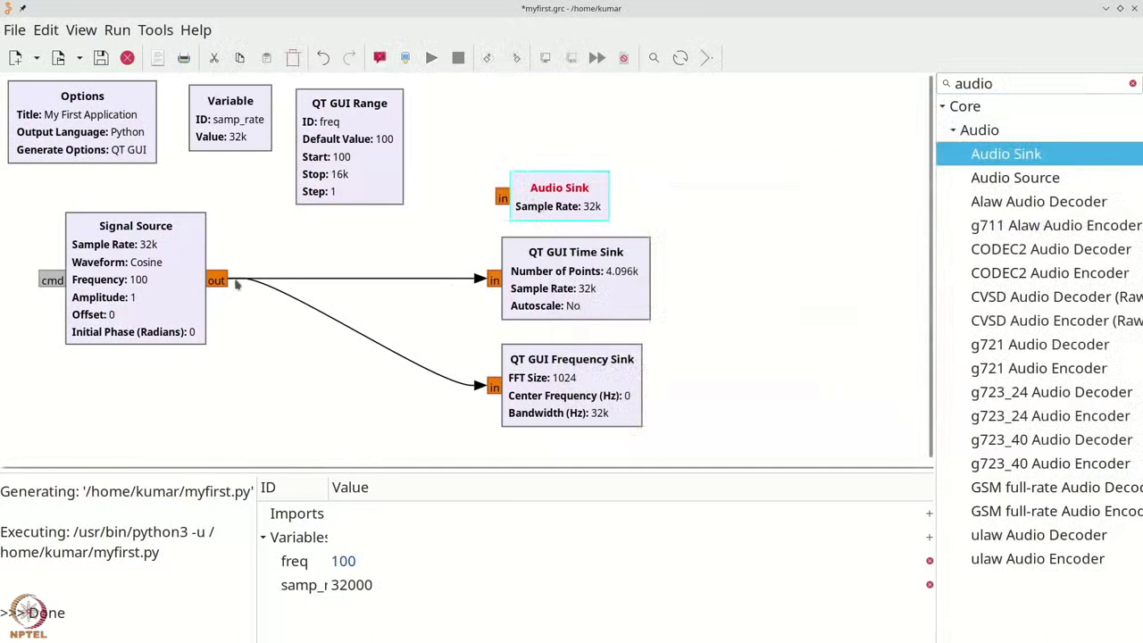
pyautogui.click(227, 282)
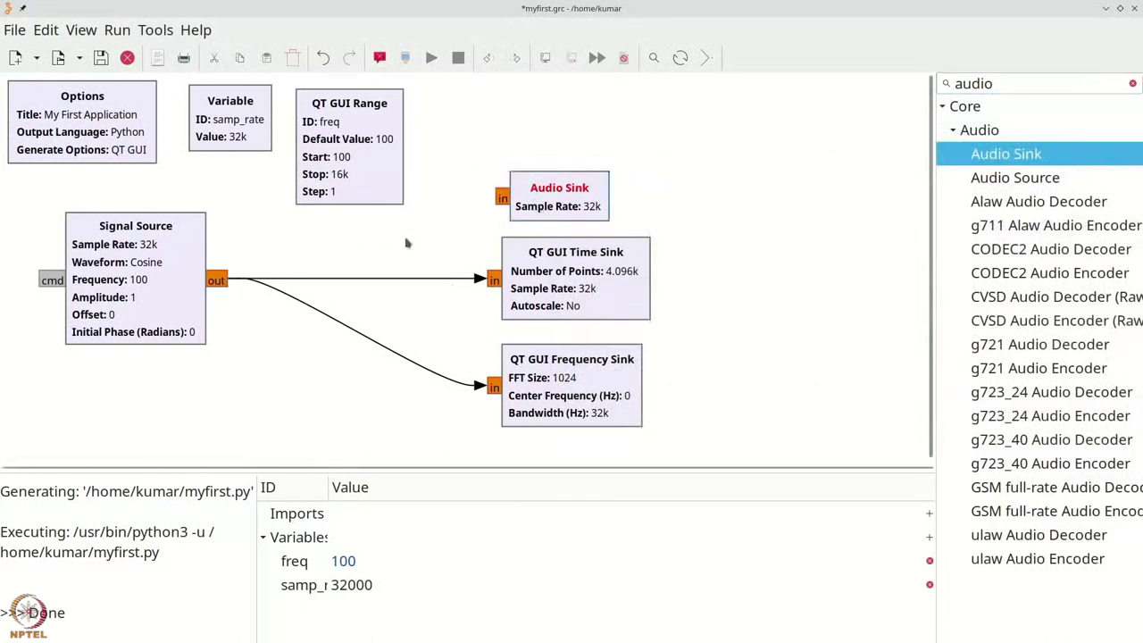
pyautogui.click(503, 198)
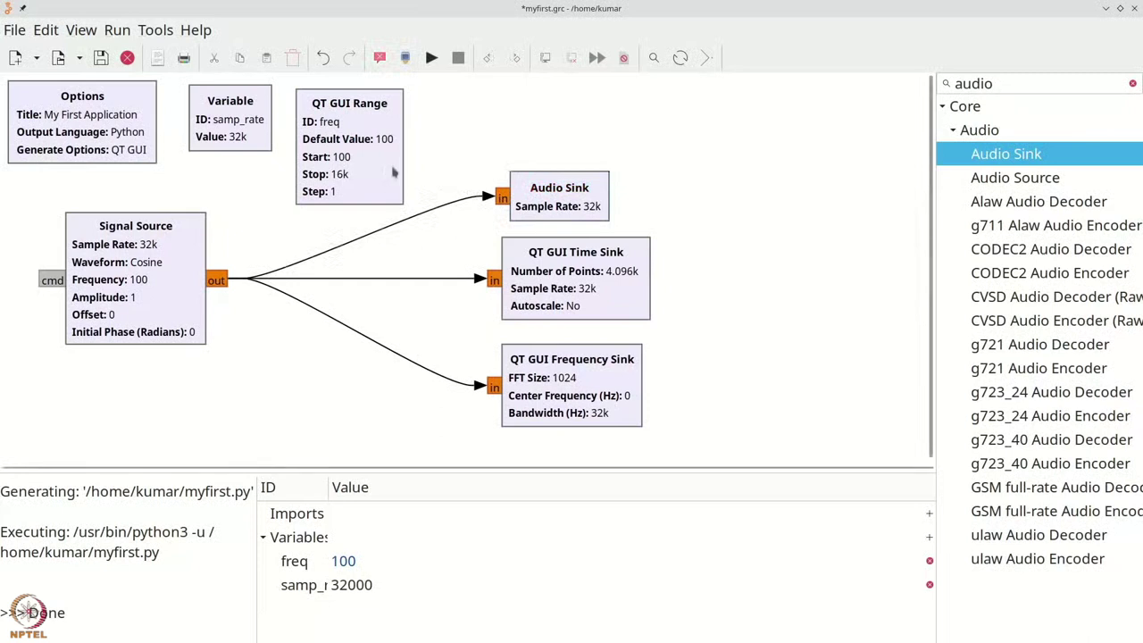
# Set the freq QT GUI Range block's Default Value and Start to 1000
pyautogui.doubleClick(369, 142)
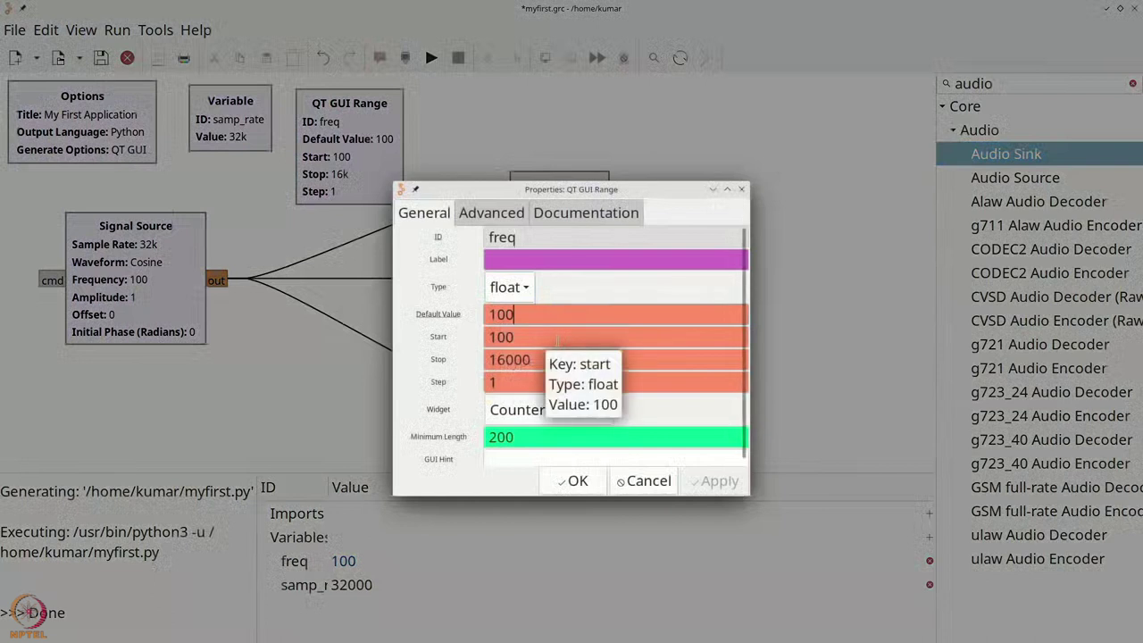
pyautogui.write('0')
pyautogui.click(554, 341)
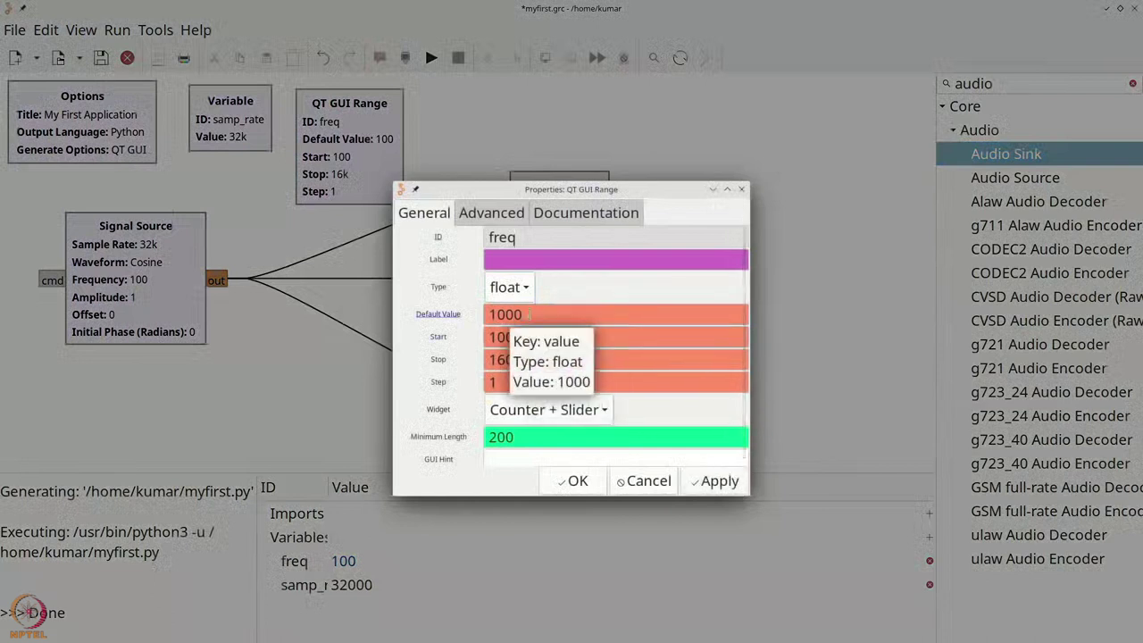
pyautogui.write('0')
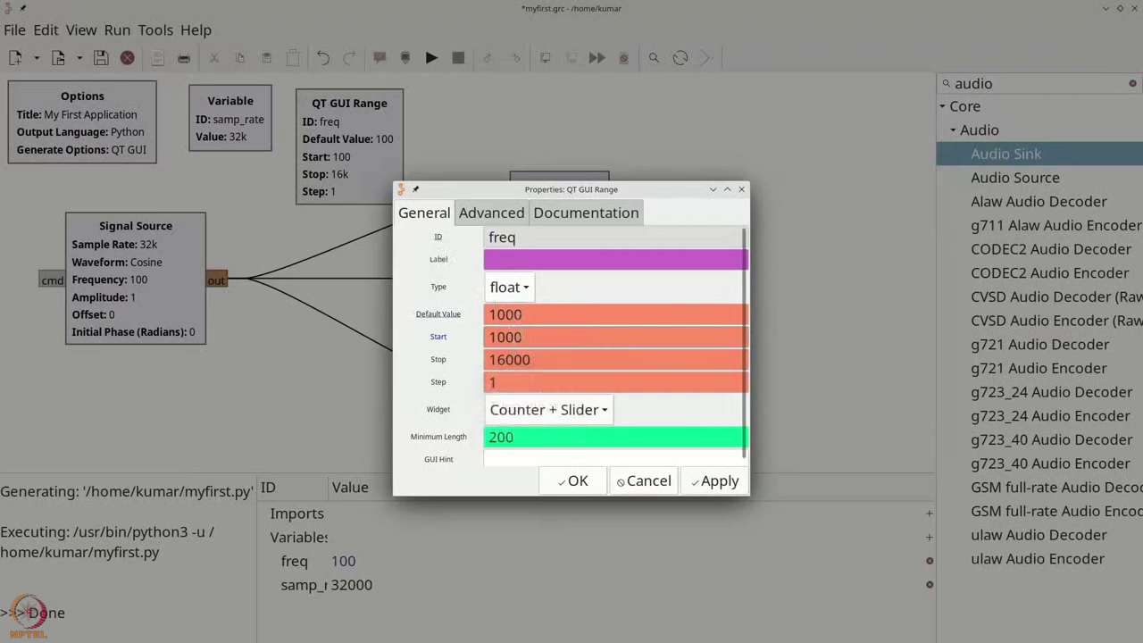
pyautogui.click(574, 481)
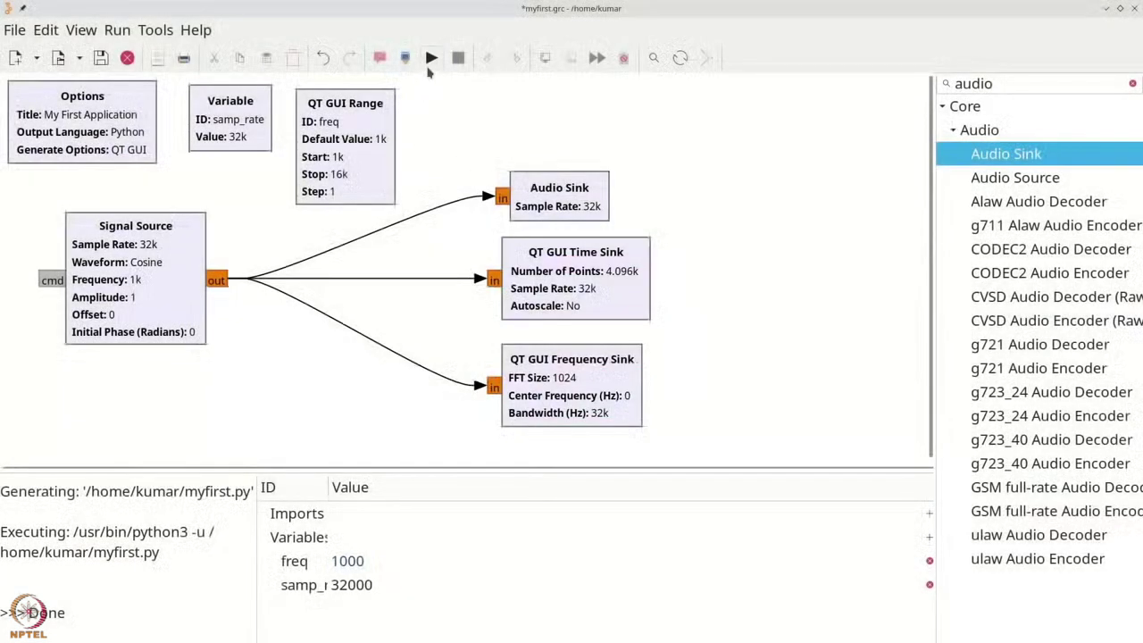
# Run the flowgraph, slide freq up through about 3250 and 4883 to 8181 Hz, then close it
pyautogui.click(431, 59)
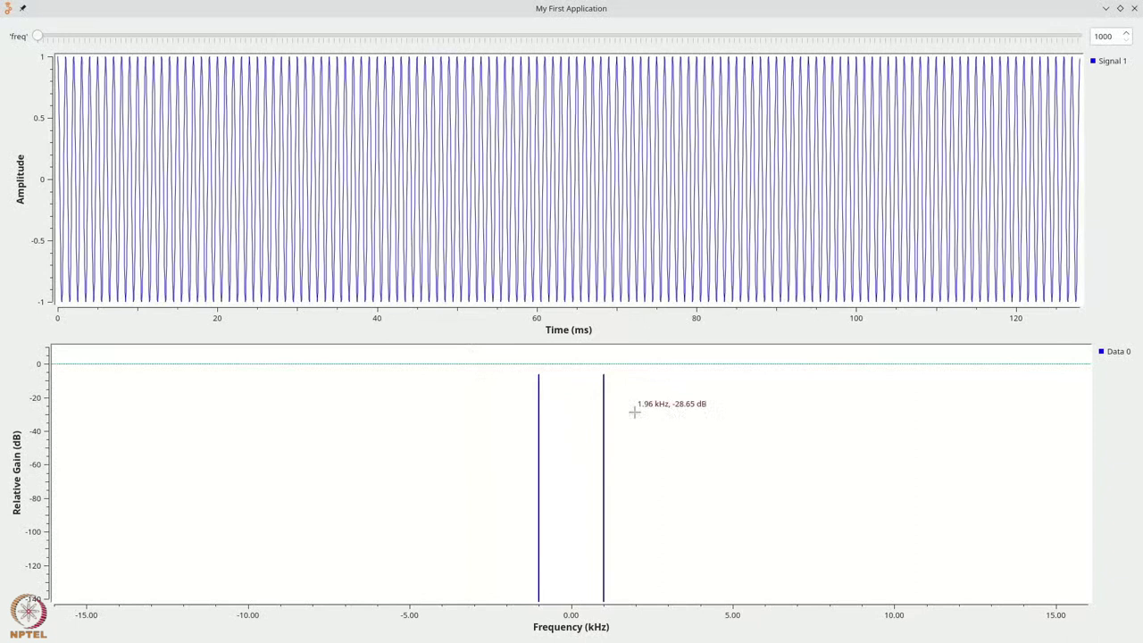
pyautogui.click(41, 36)
pyautogui.moveTo(41, 36); pyautogui.dragTo(195, 38)
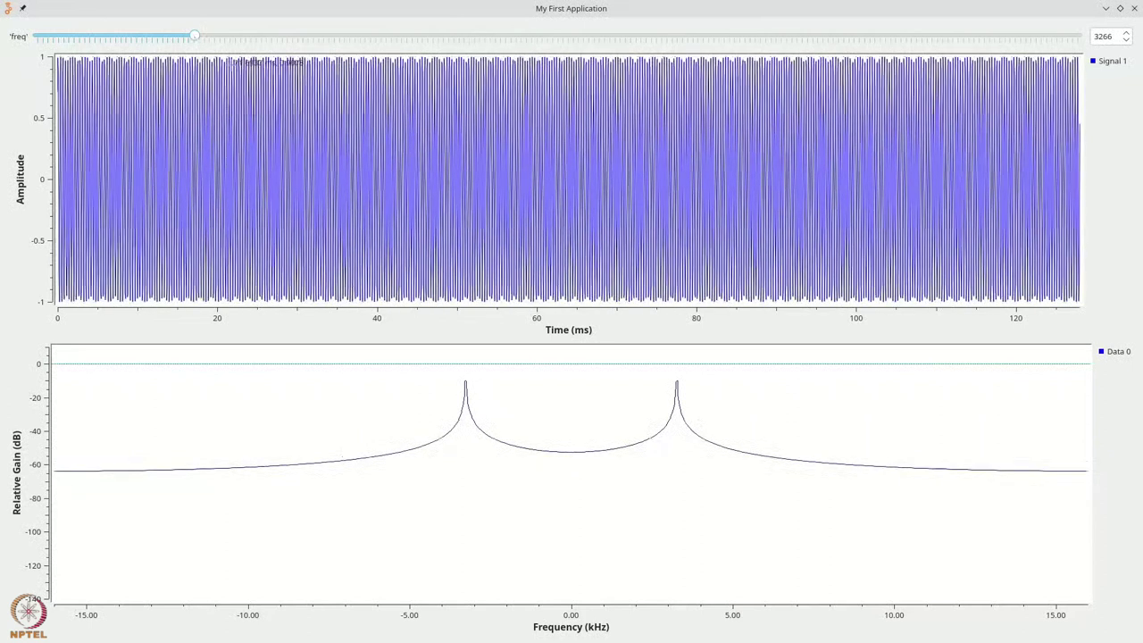
pyautogui.moveTo(195, 39); pyautogui.dragTo(306, 39)
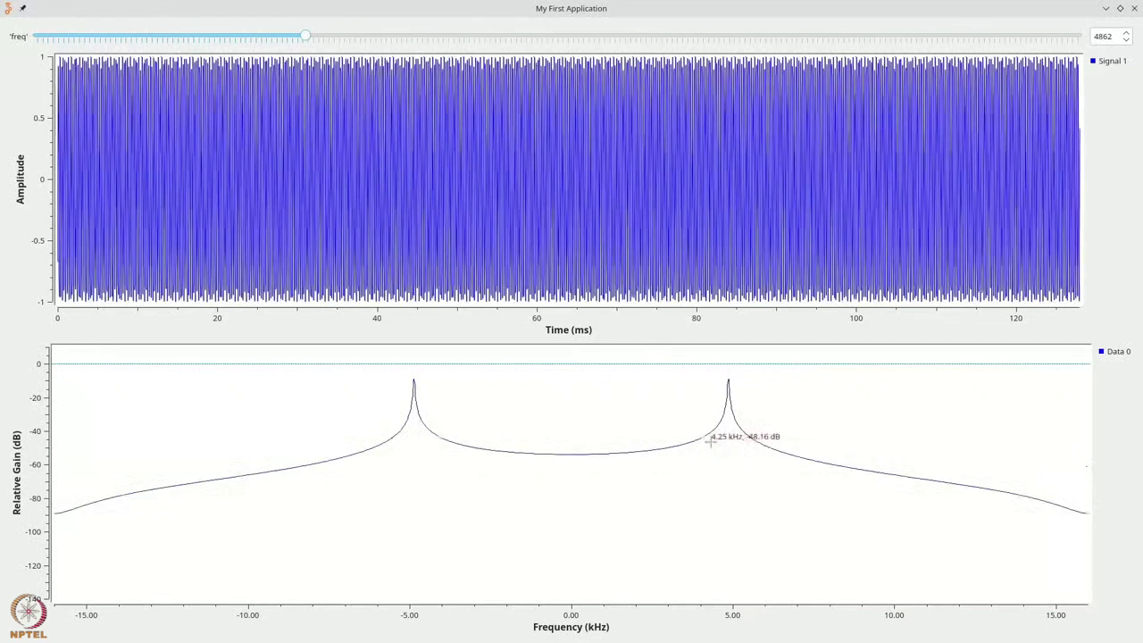
pyautogui.moveTo(312, 34); pyautogui.dragTo(542, 40)
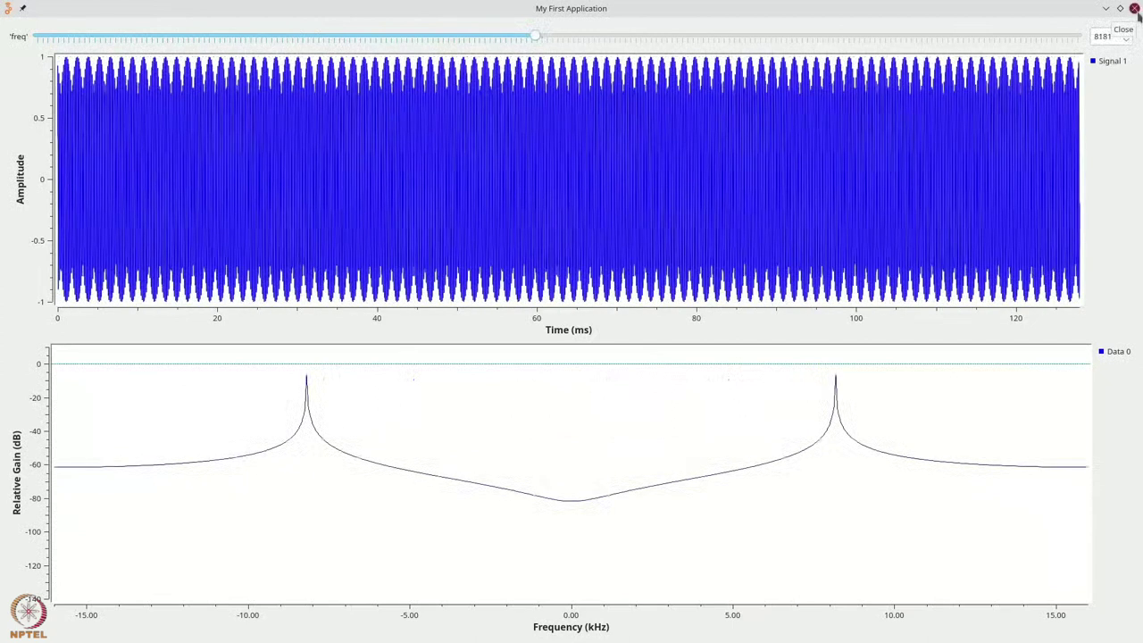
pyautogui.hotkey('alt', 'F4')
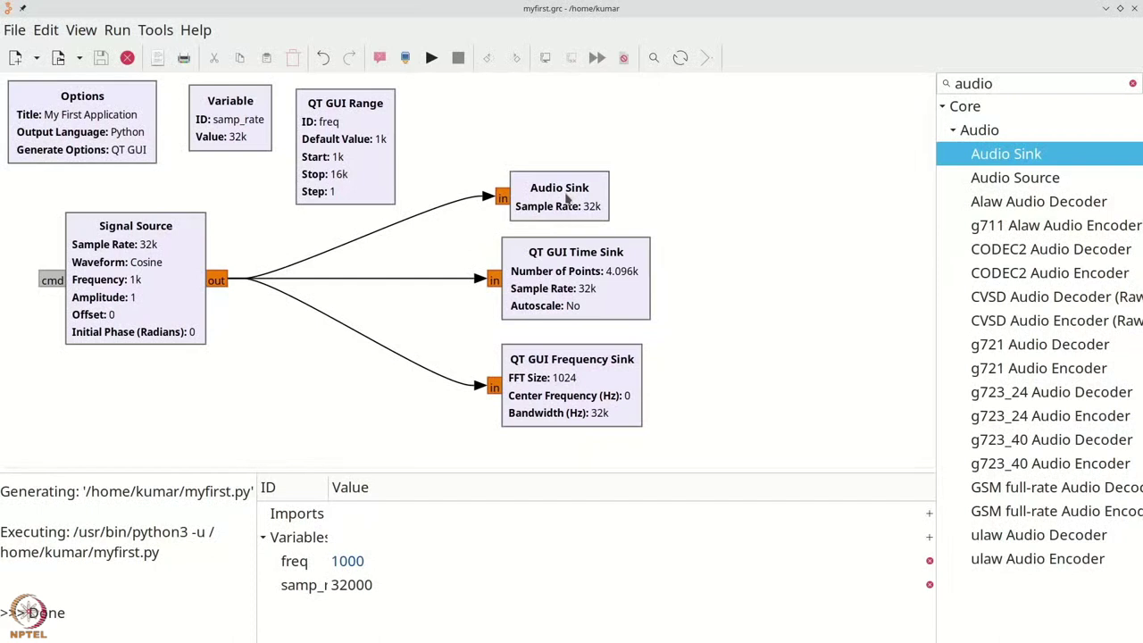
# Delete the Audio Sink block and Signal Source's connections to the QT GUI Time and Frequency sinks
pyautogui.click(566, 199)
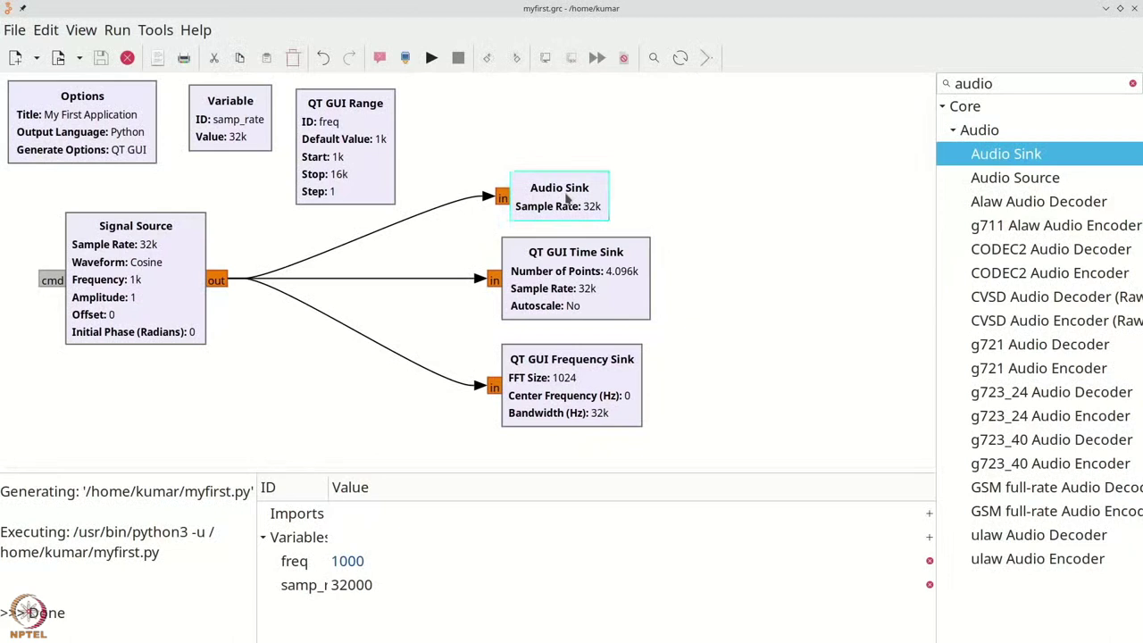
pyautogui.press('Delete')
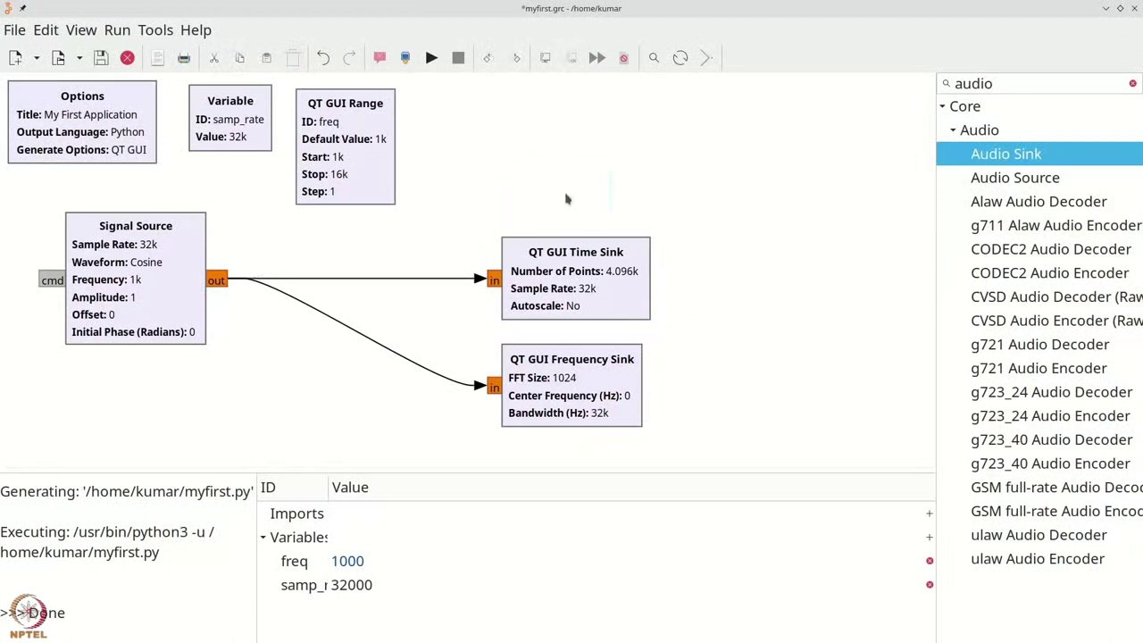
pyautogui.click(405, 282)
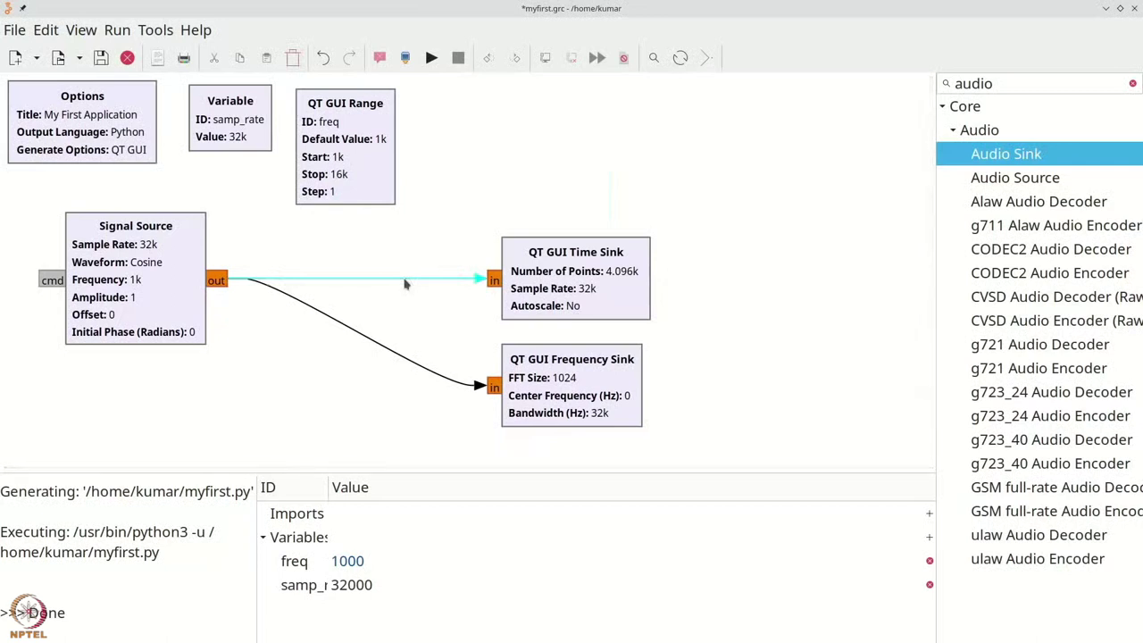
pyautogui.press('Delete')
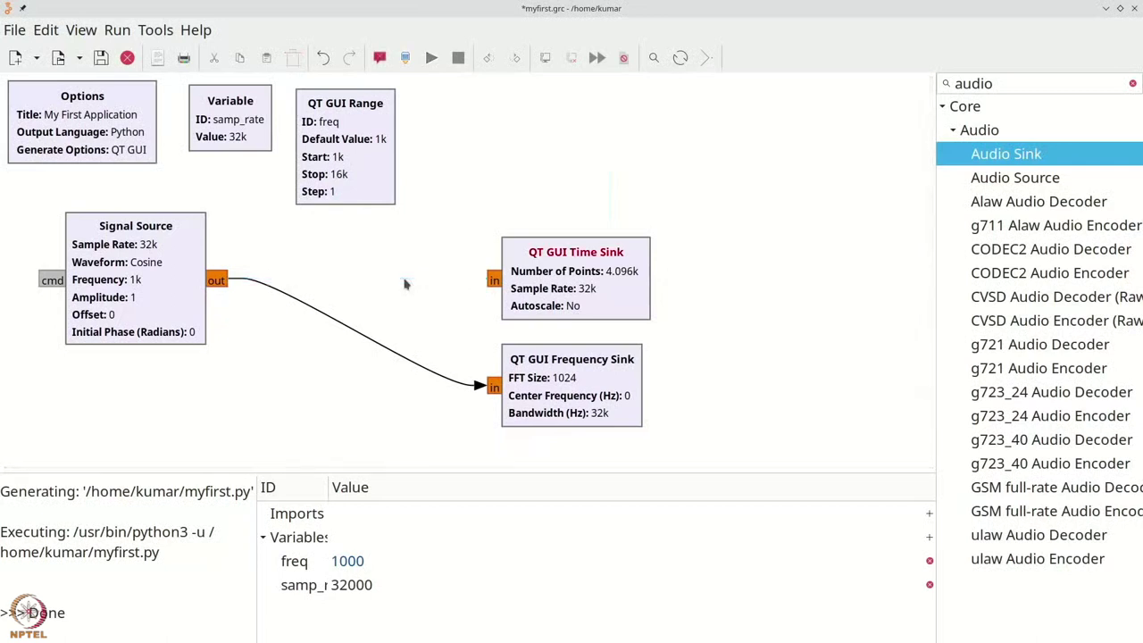
pyautogui.click(361, 337)
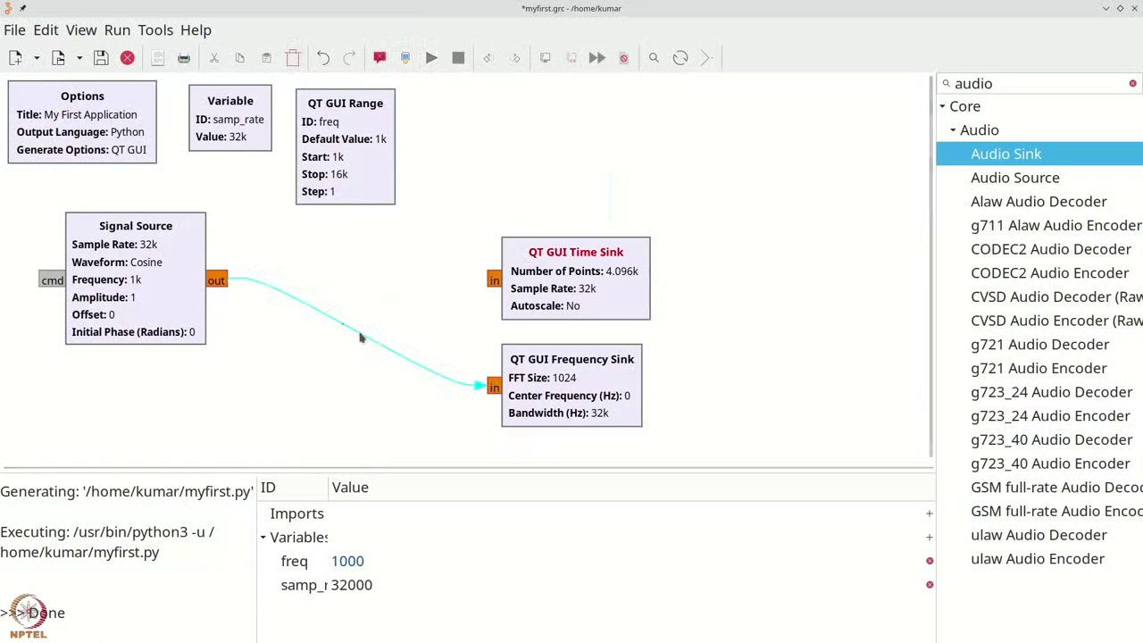
pyautogui.press('Delete')
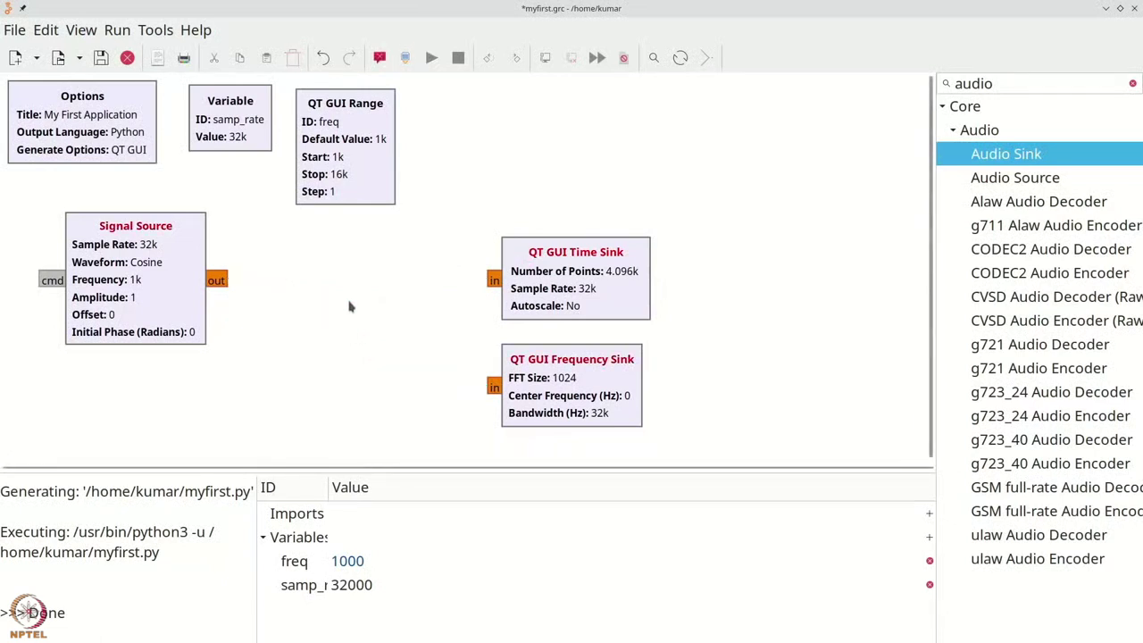
pyautogui.hotkey('ctrl', 'z')
pyautogui.rightClick(345, 332)
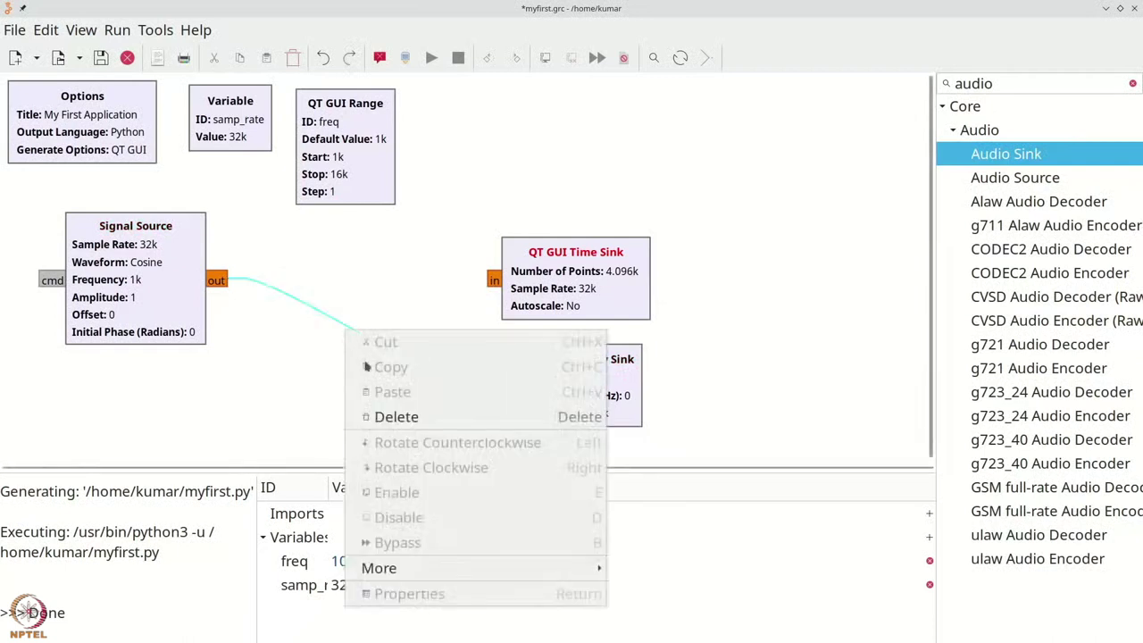
pyautogui.click(387, 415)
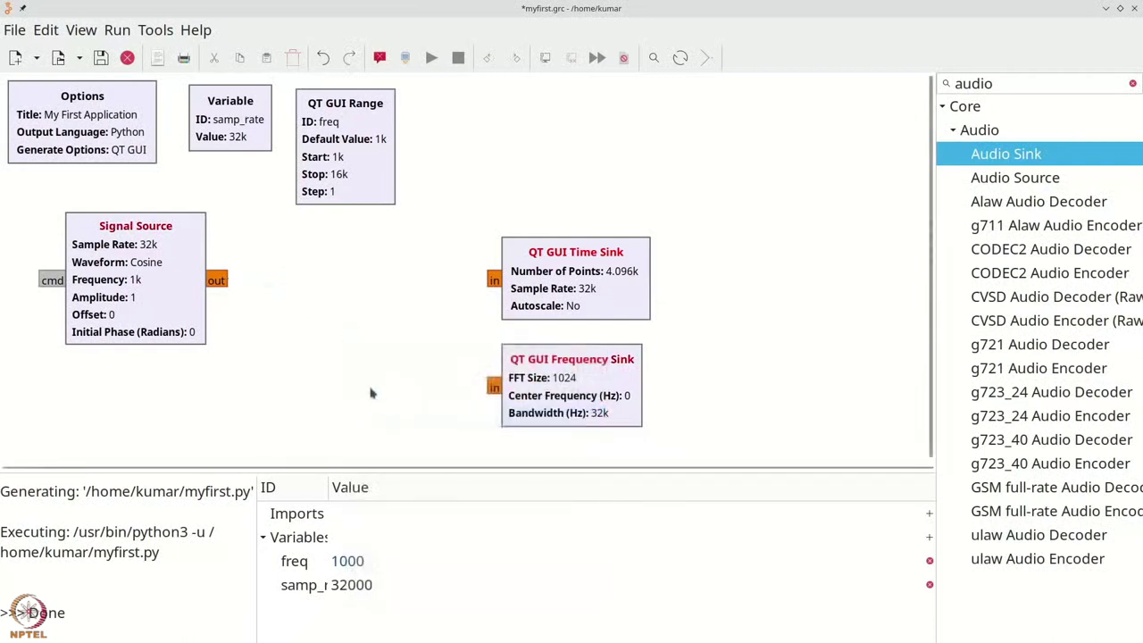
# Add a Throttle block from the library search 'thro' and set its type to float
pyautogui.hotkey('ctrl', 'f')
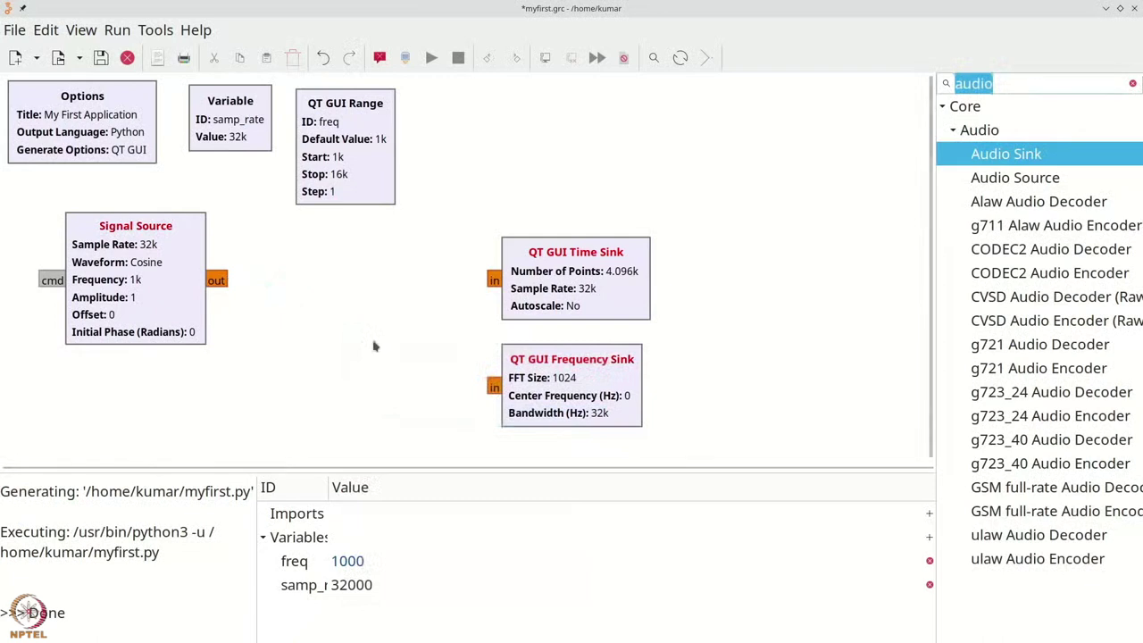
pyautogui.write('thro')
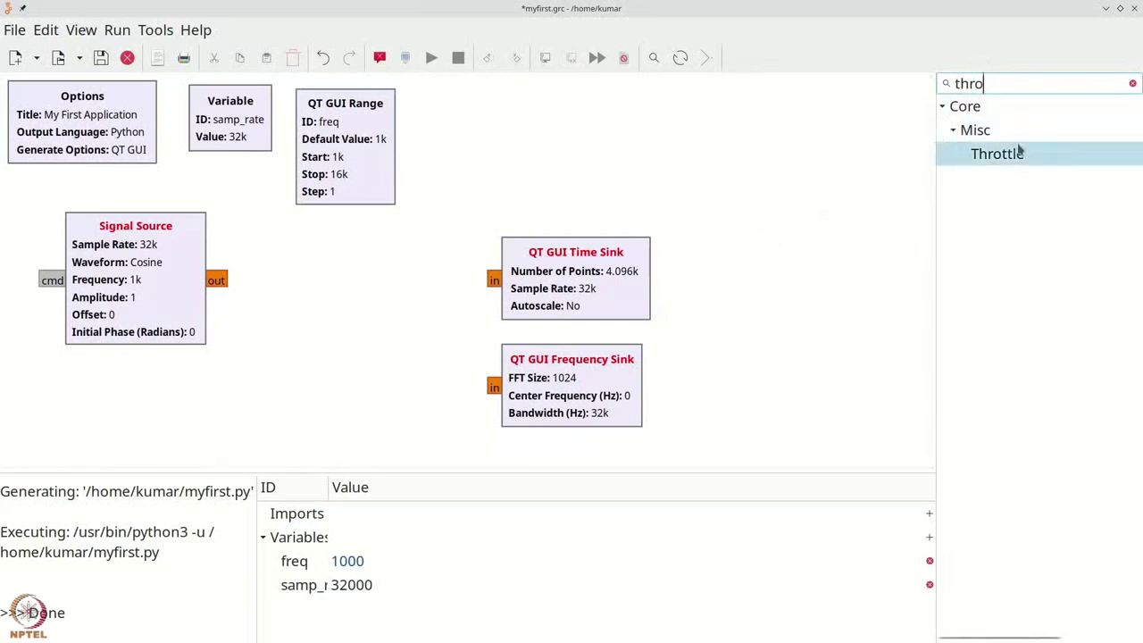
pyautogui.moveTo(1013, 157); pyautogui.dragTo(326, 285)
pyautogui.doubleClick(326, 285)
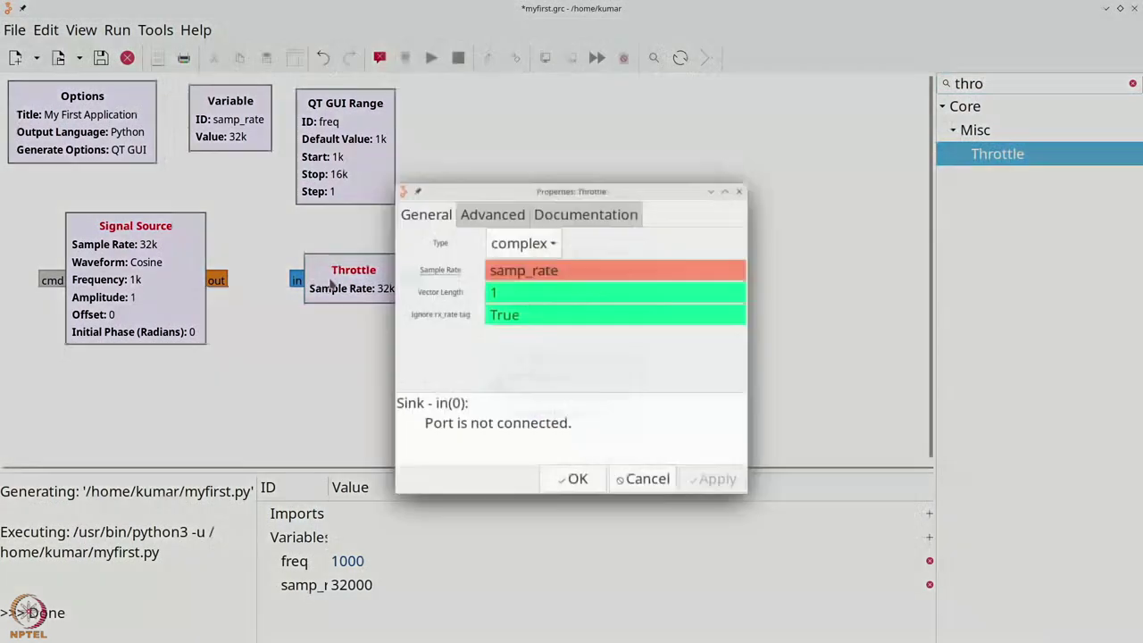
pyautogui.click(503, 240)
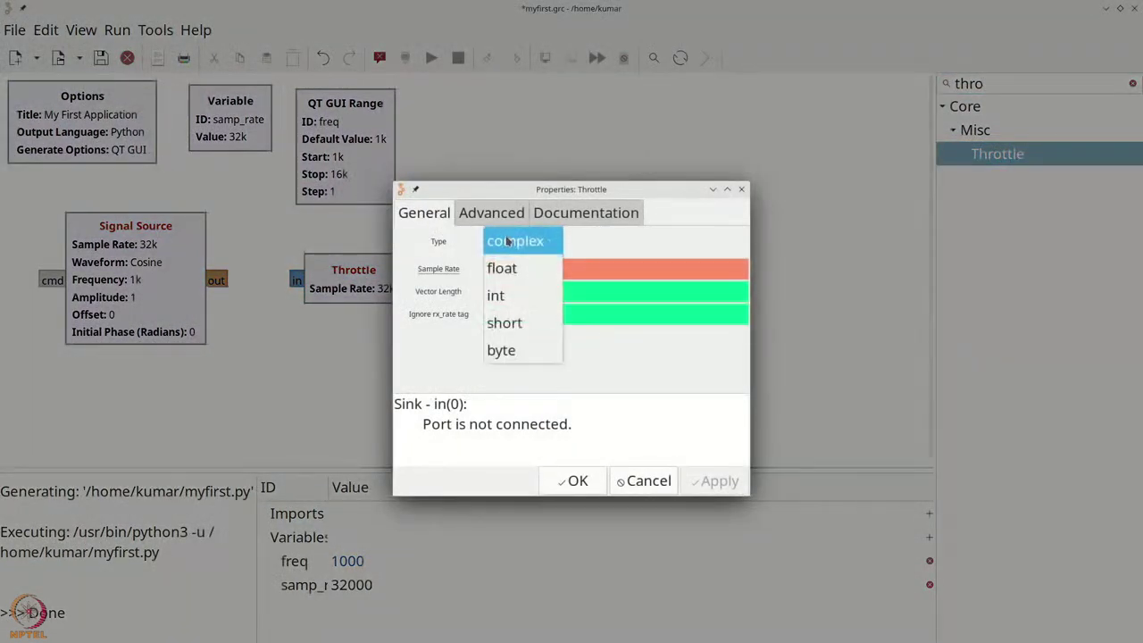
pyautogui.click(512, 266)
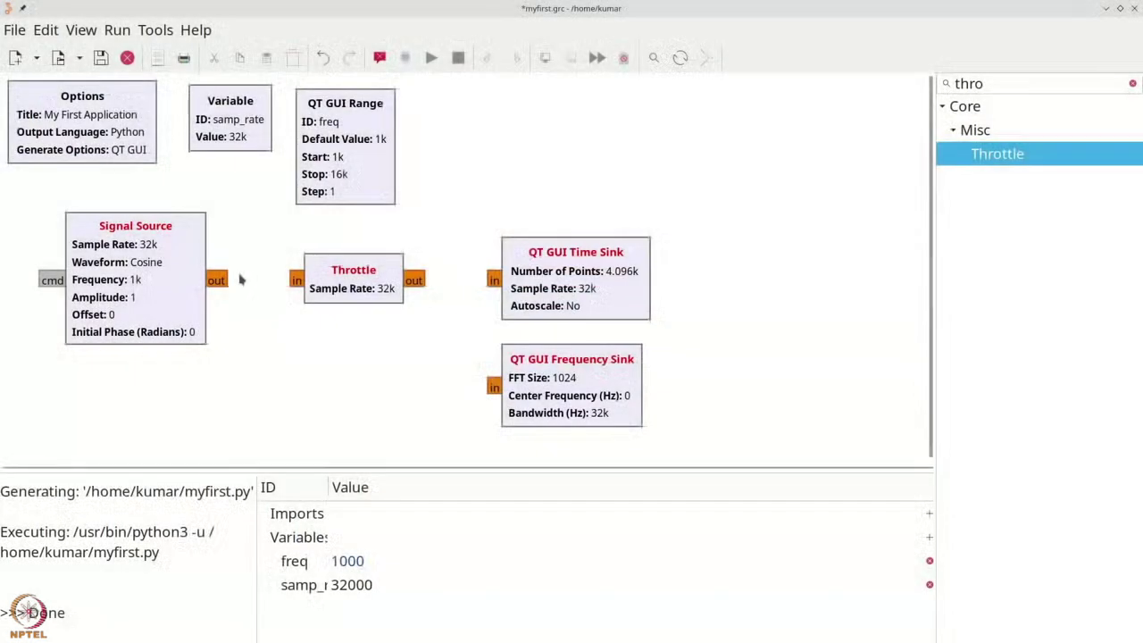
# Wire Signal Source into the Throttle, and the Throttle into both QT GUI Time and Frequency sinks
pyautogui.click(223, 282)
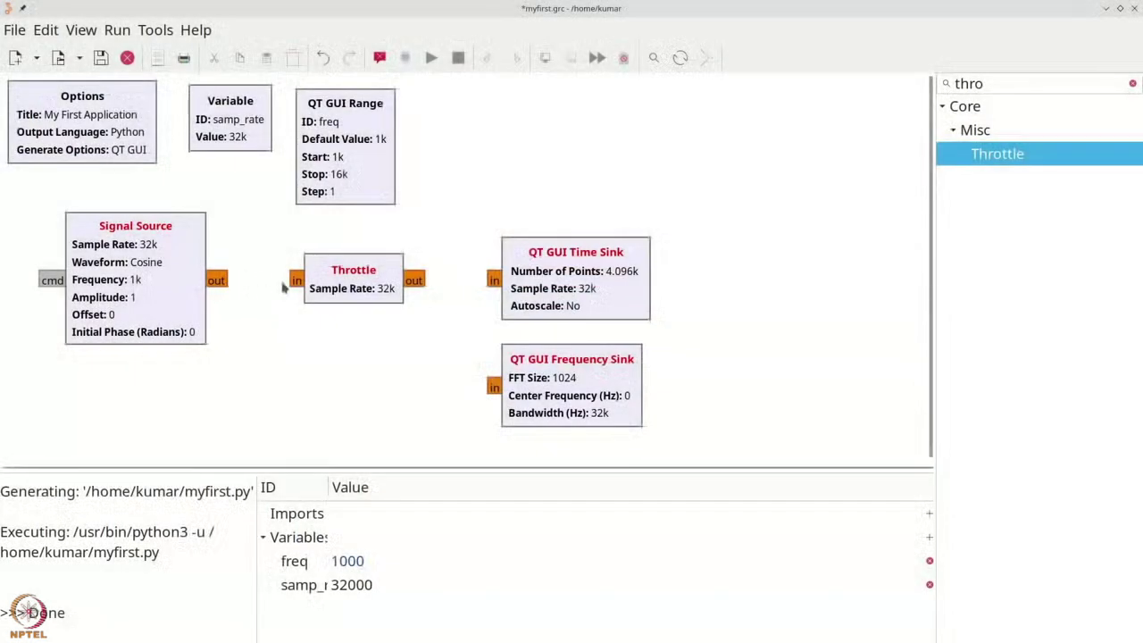
pyautogui.click(295, 282)
pyautogui.click(416, 280)
pyautogui.click(492, 282)
pyautogui.click(418, 282)
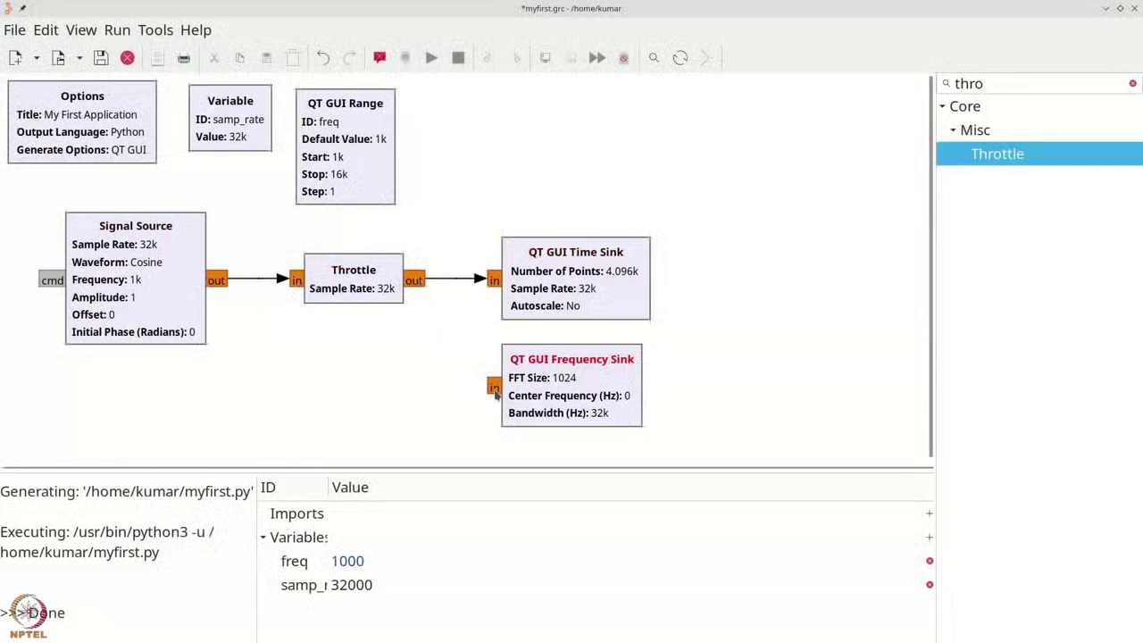
pyautogui.click(494, 387)
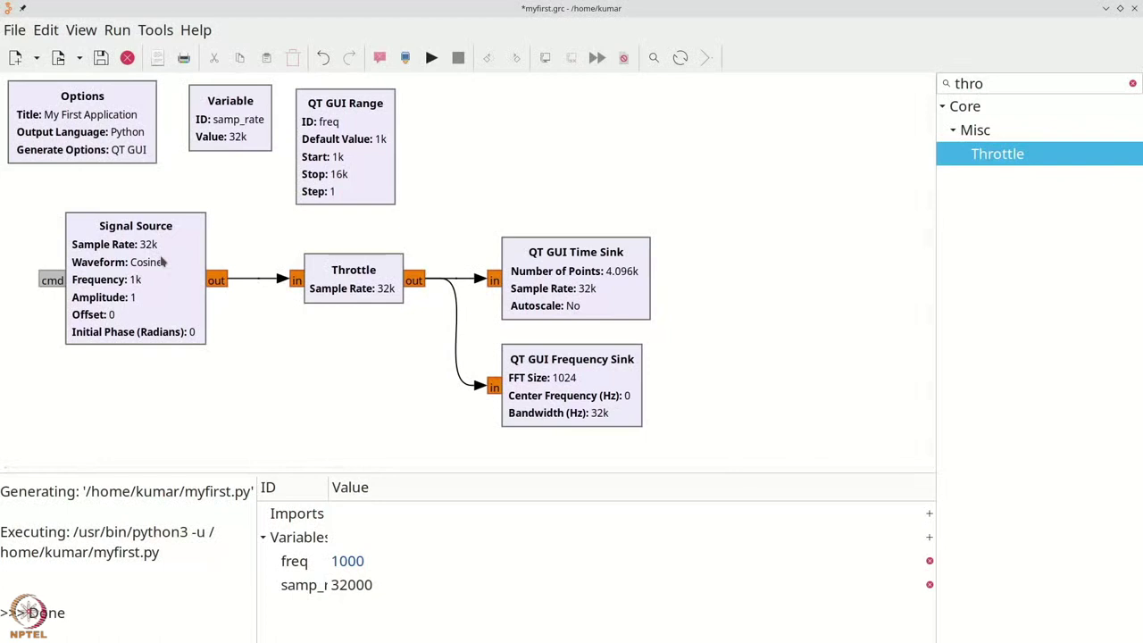
# Search 'low' and place a Low Pass Filter block below the Throttle
pyautogui.hotkey('ctrl', 'f')
pyautogui.press('BackSpace')
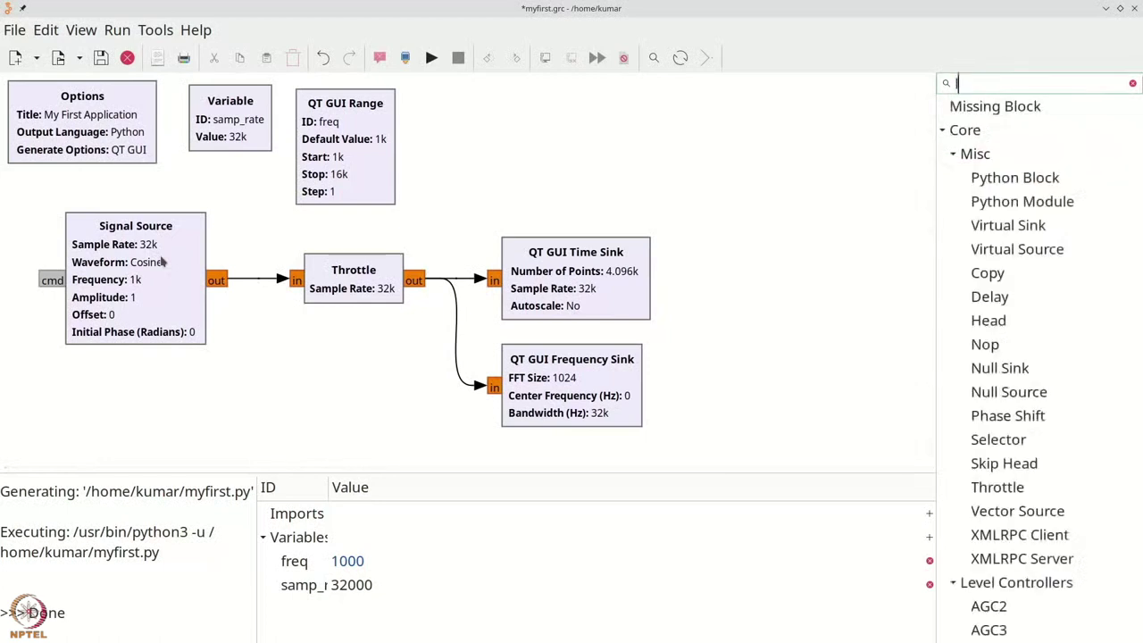
pyautogui.write('low')
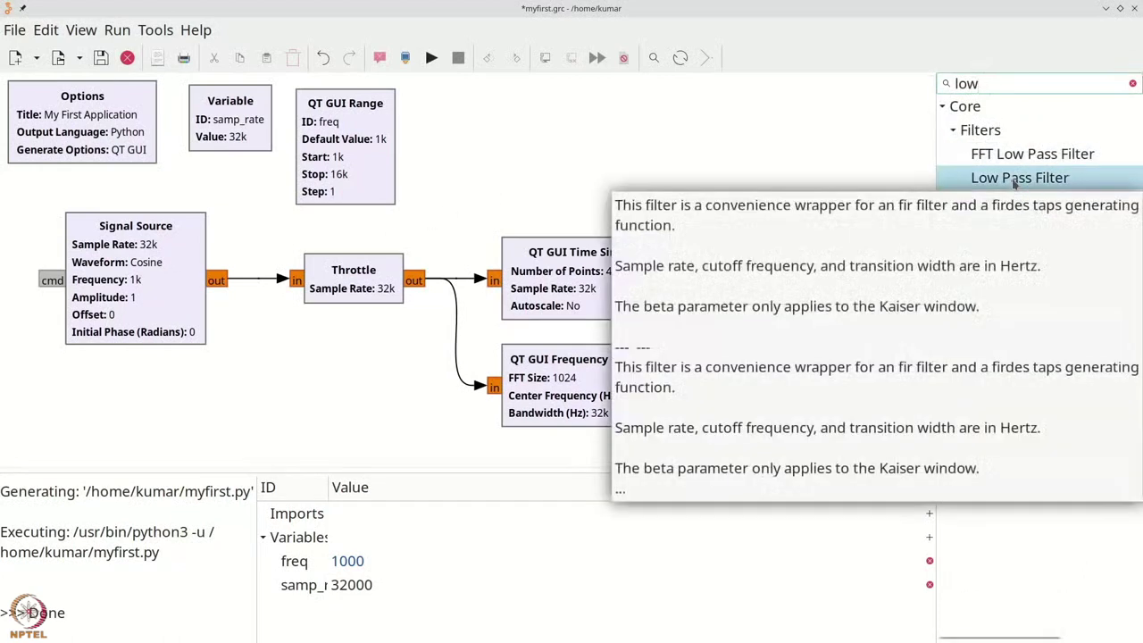
pyautogui.moveTo(1015, 182); pyautogui.dragTo(301, 384)
pyautogui.moveTo(335, 422); pyautogui.dragTo(338, 351)
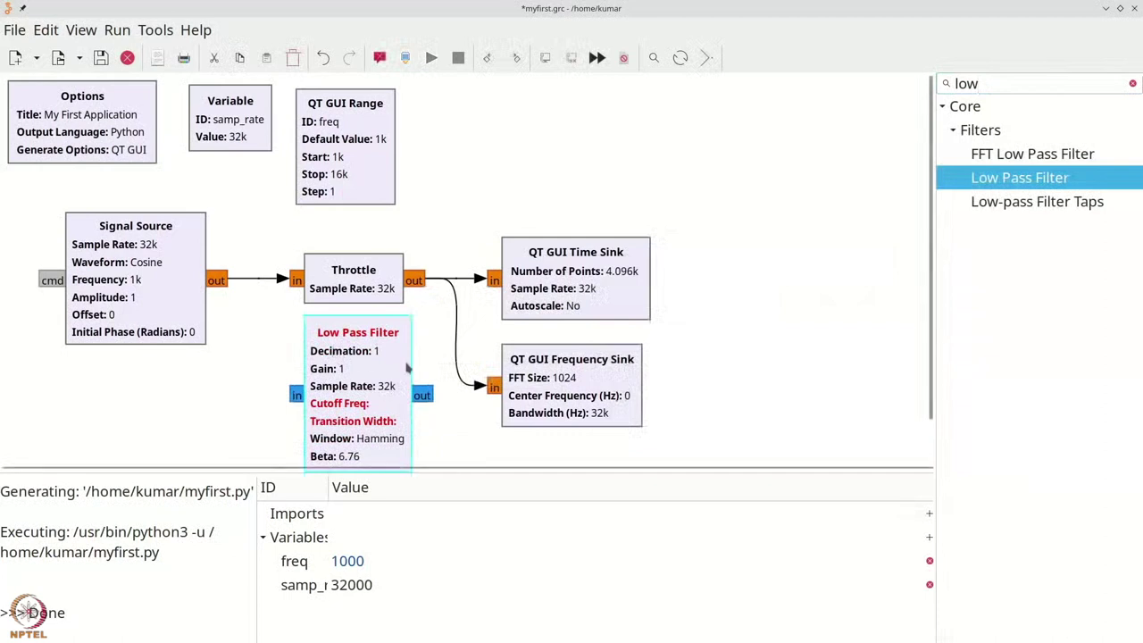
pyautogui.scroll(-1, 411, 371)
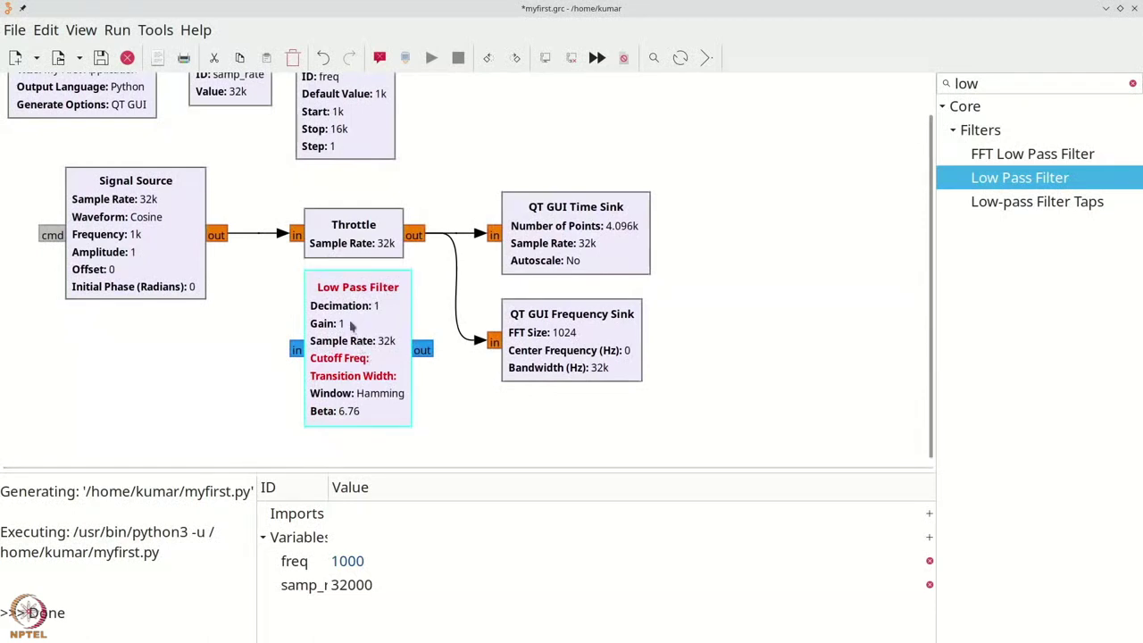
# Set the Low Pass Filter to Float->Float (Interpolating), cutoff 4500 and transition width 1000
pyautogui.doubleClick(352, 327)
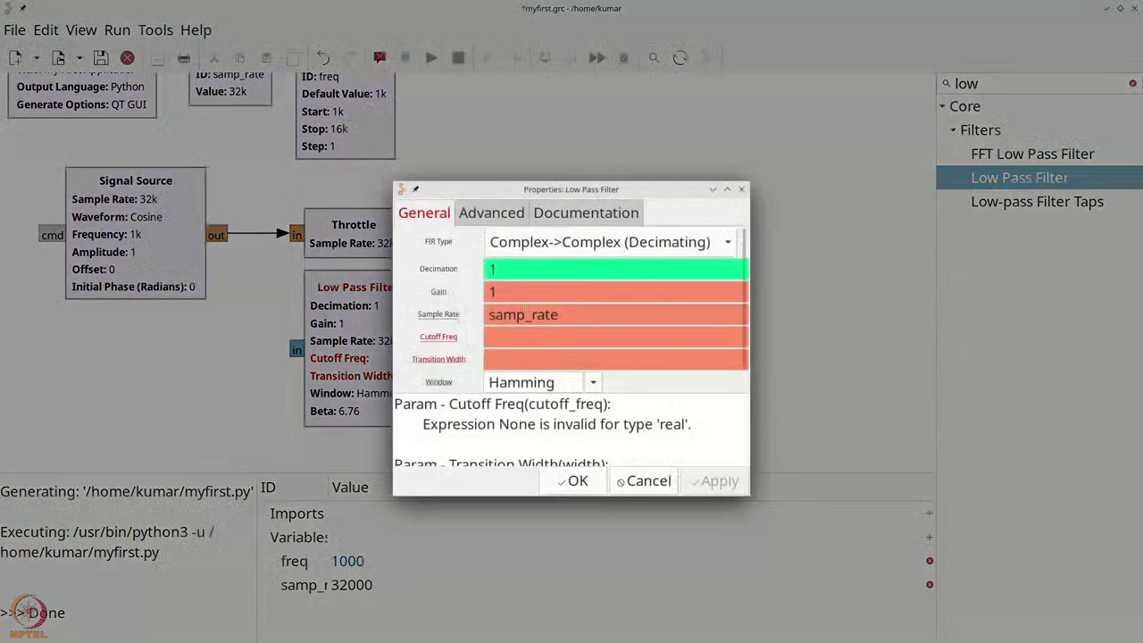
pyautogui.click(724, 244)
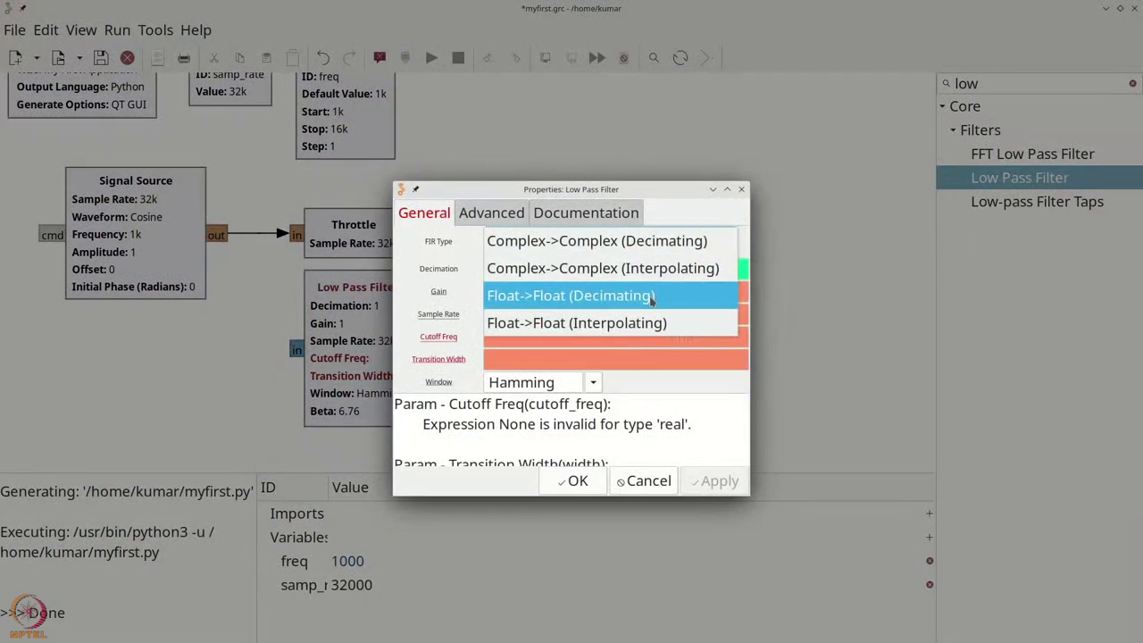
pyautogui.click(652, 299)
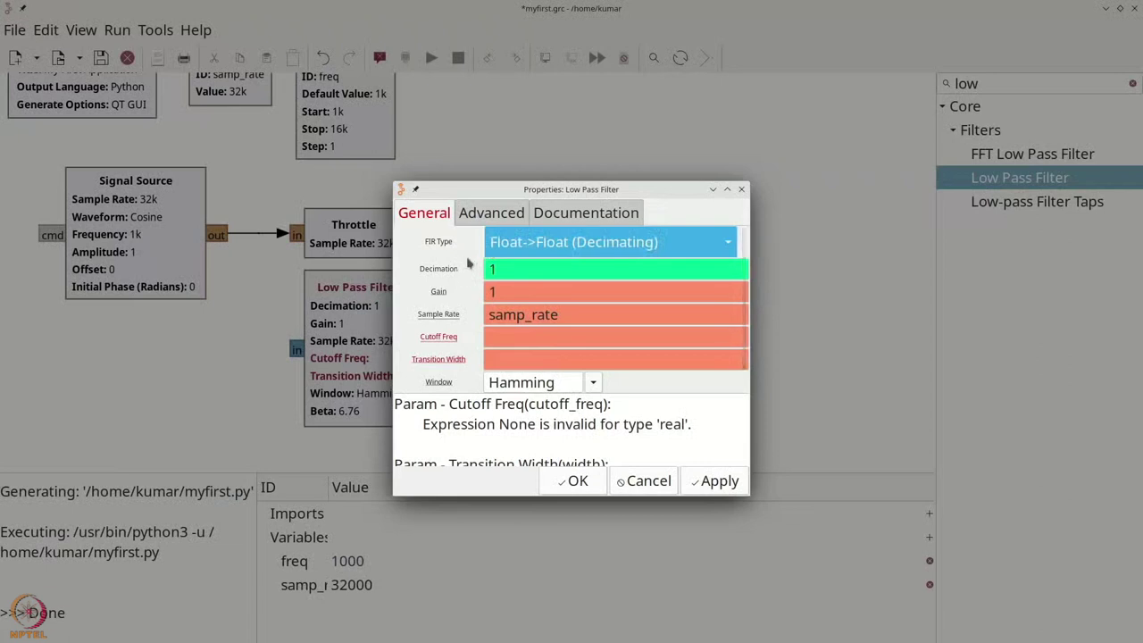
pyautogui.click(496, 246)
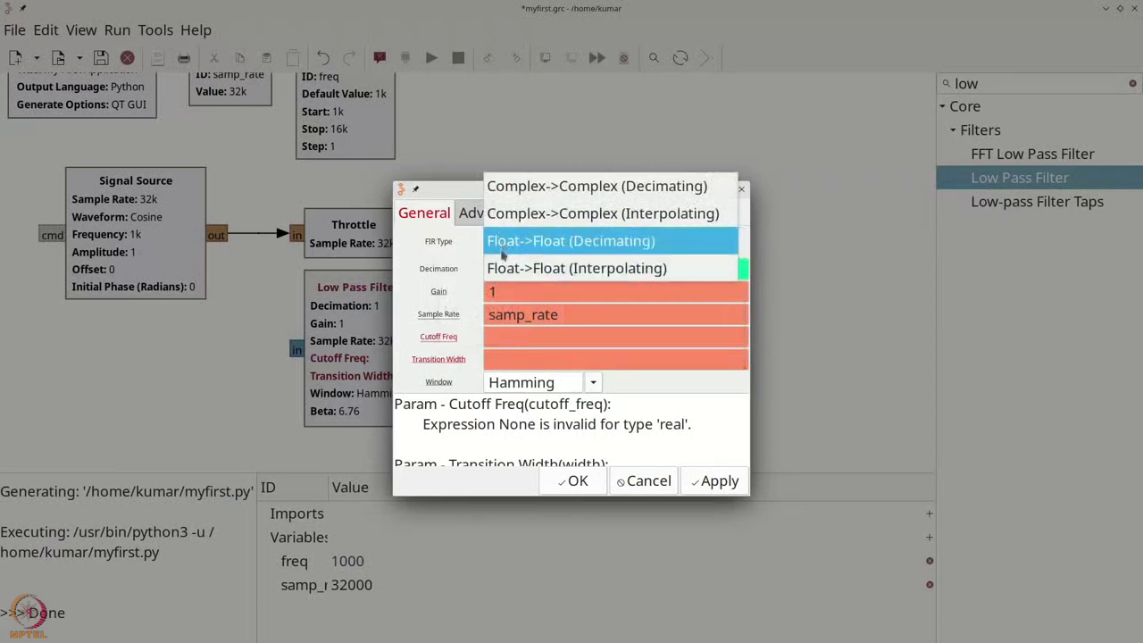
pyautogui.click(500, 266)
pyautogui.click(575, 261)
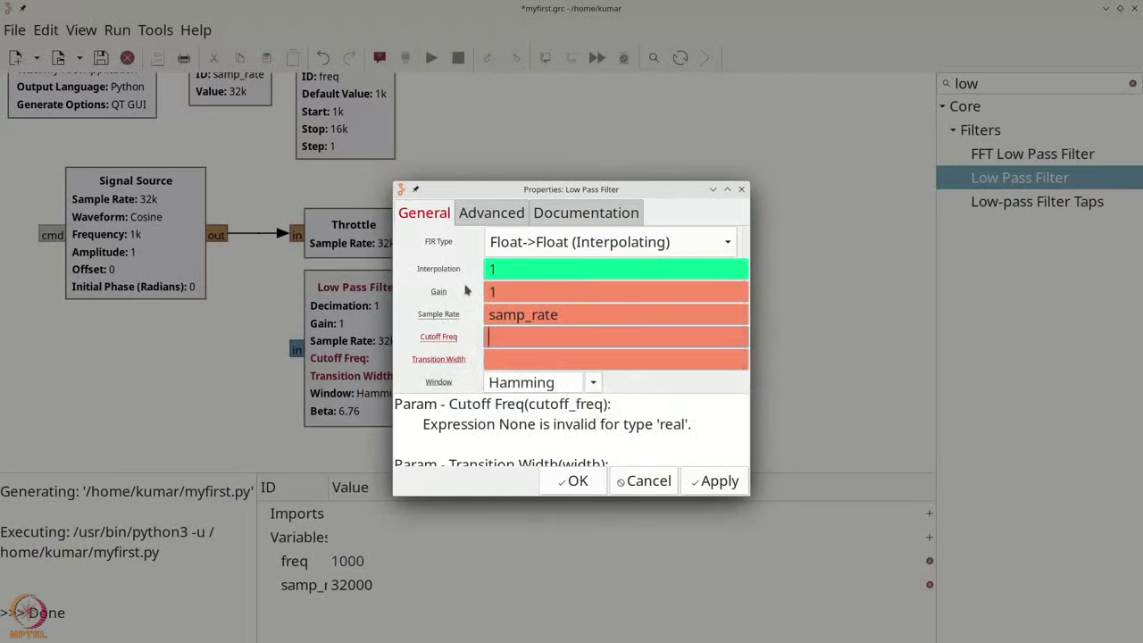
pyautogui.write('4500')
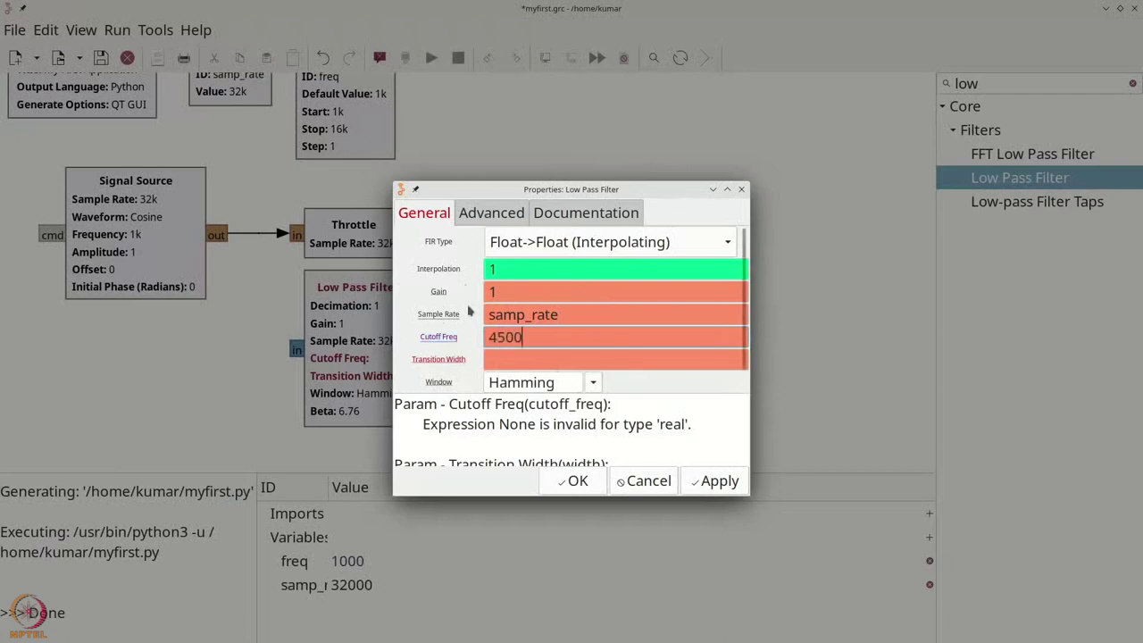
pyautogui.press('Tab')
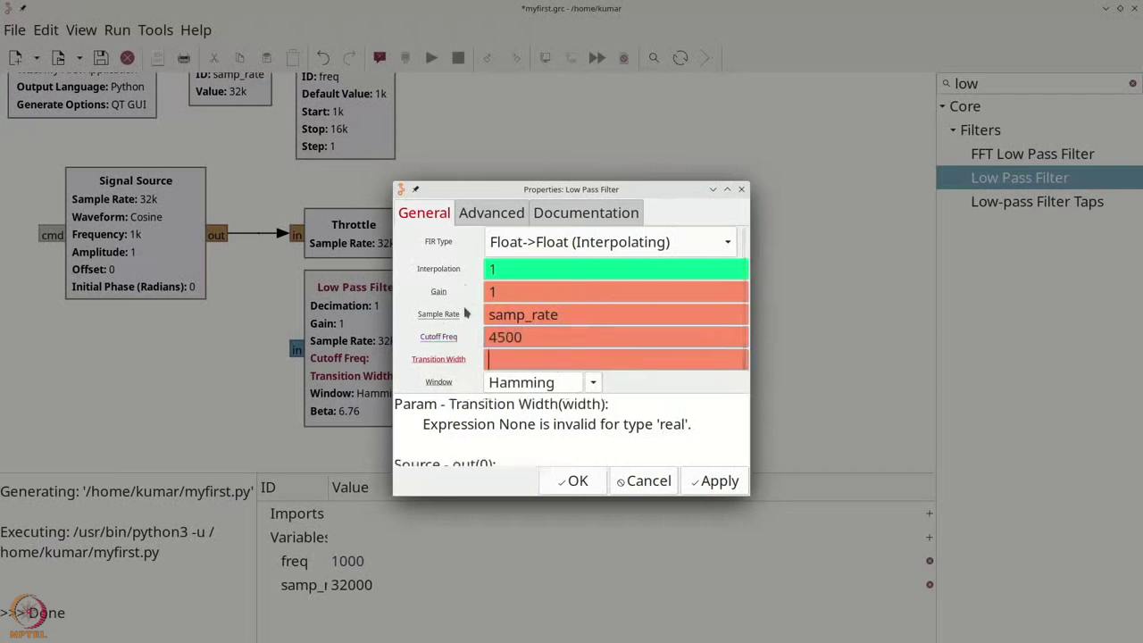
pyautogui.write('1000')
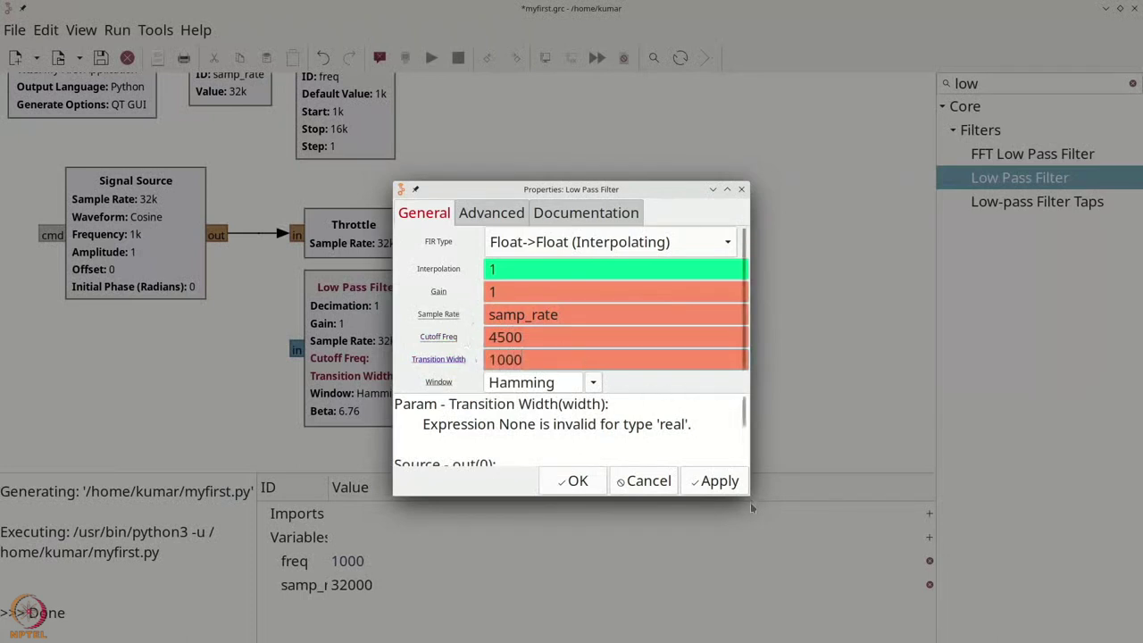
pyautogui.moveTo(751, 499); pyautogui.dragTo(764, 566)
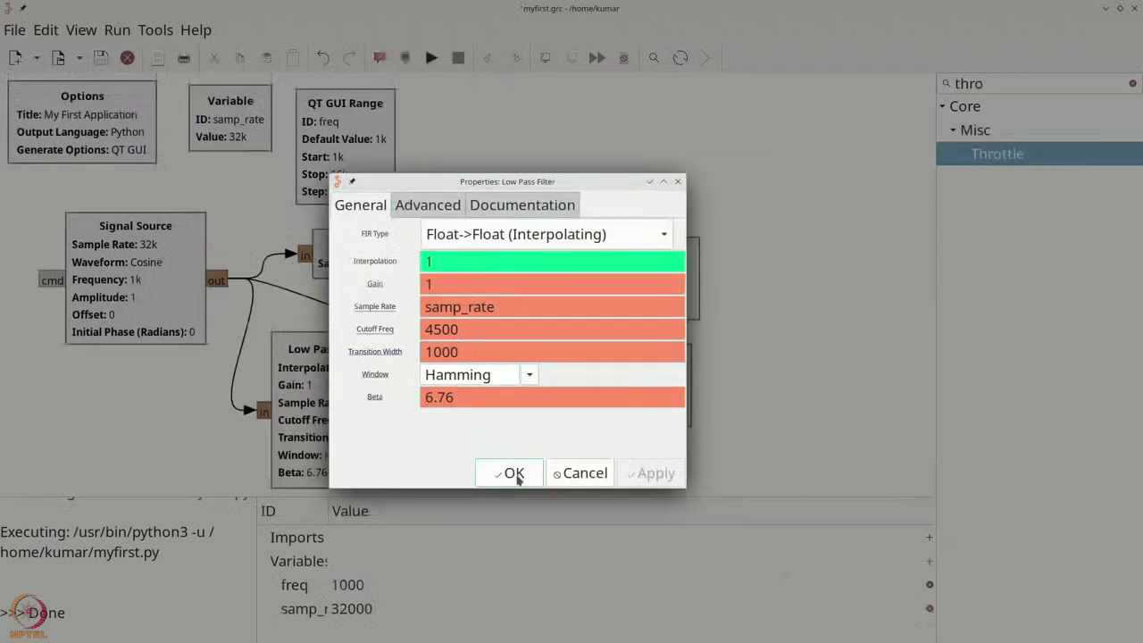
# Confirm the filter settings and connect the Signal Source output to the Low Pass Filter input
pyautogui.click(516, 476)
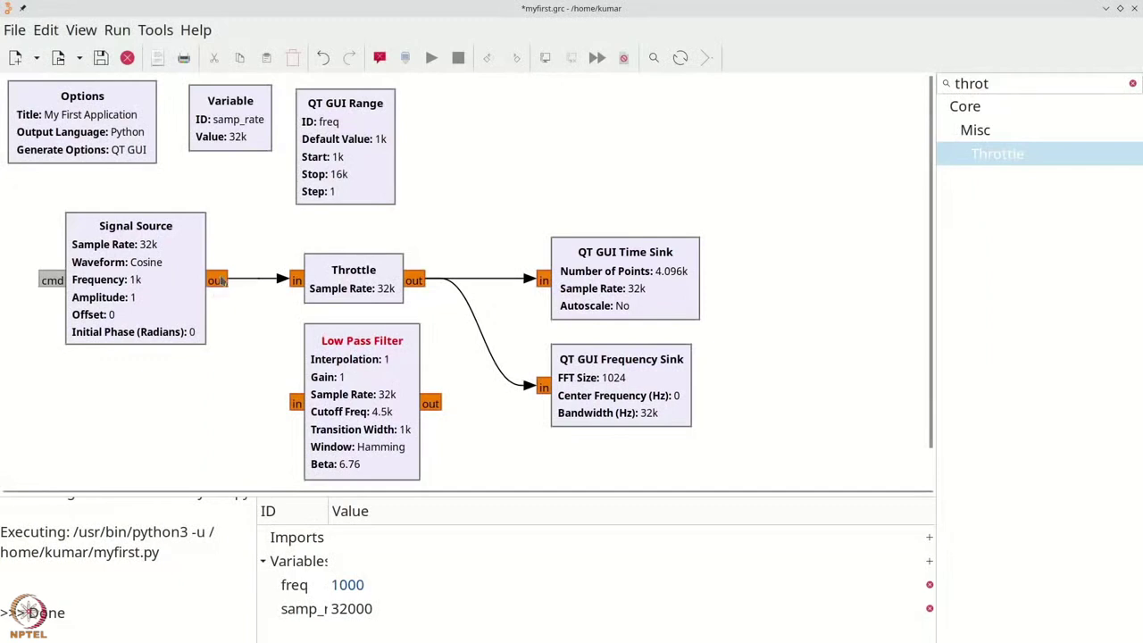
pyautogui.click(220, 281)
pyautogui.click(297, 404)
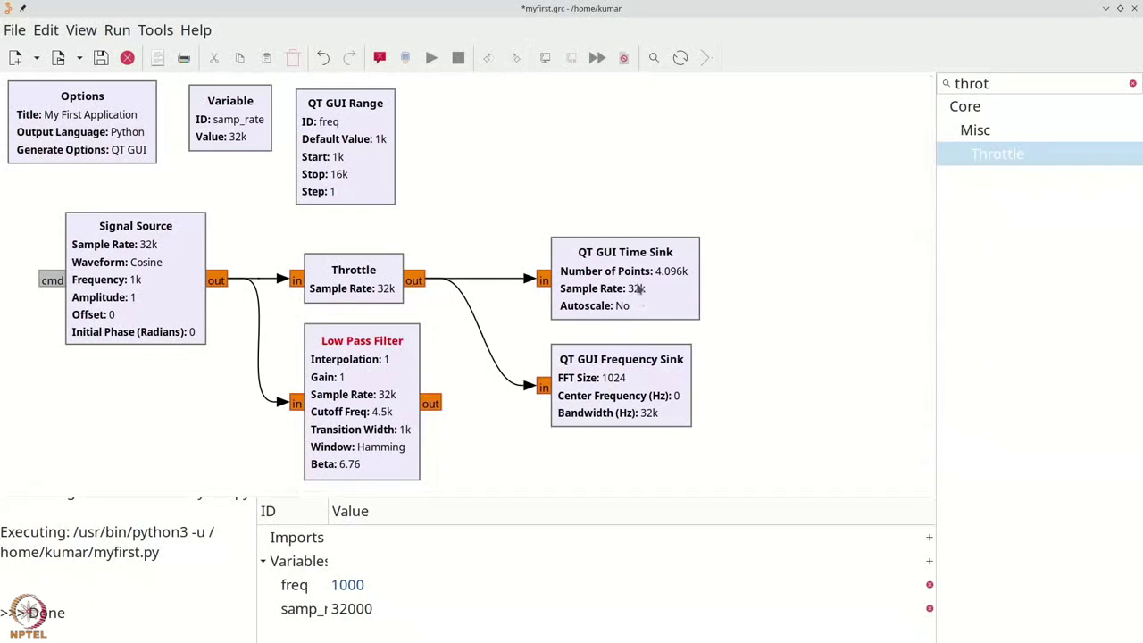
# Set the QT GUI Time Sink's Number of Inputs to 2
pyautogui.doubleClick(640, 289)
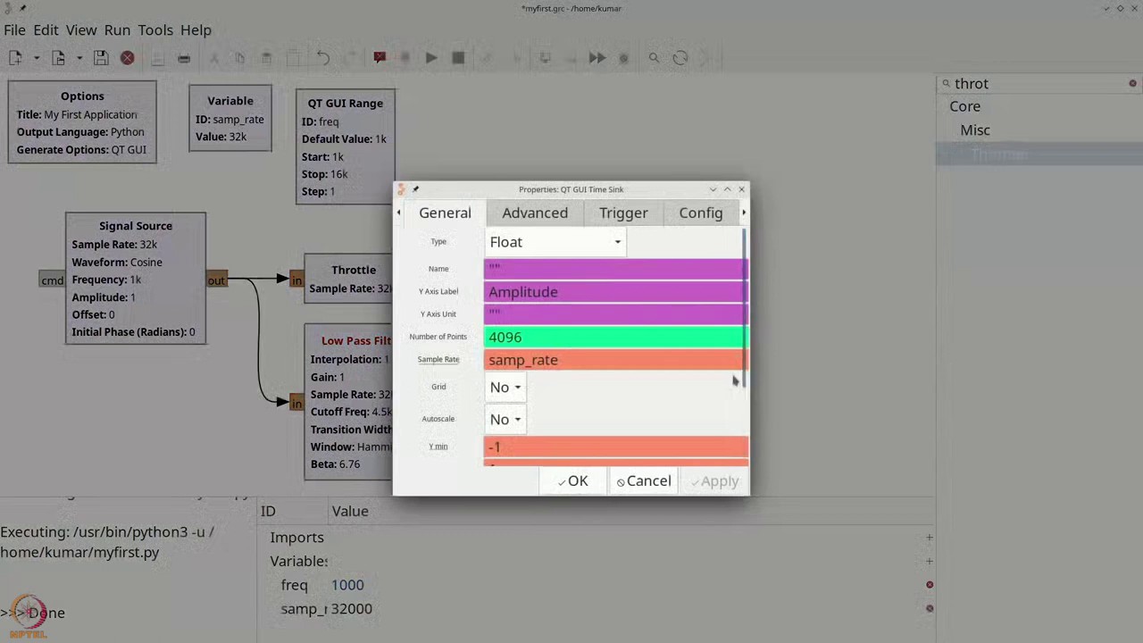
pyautogui.scroll(-3, 732, 385)
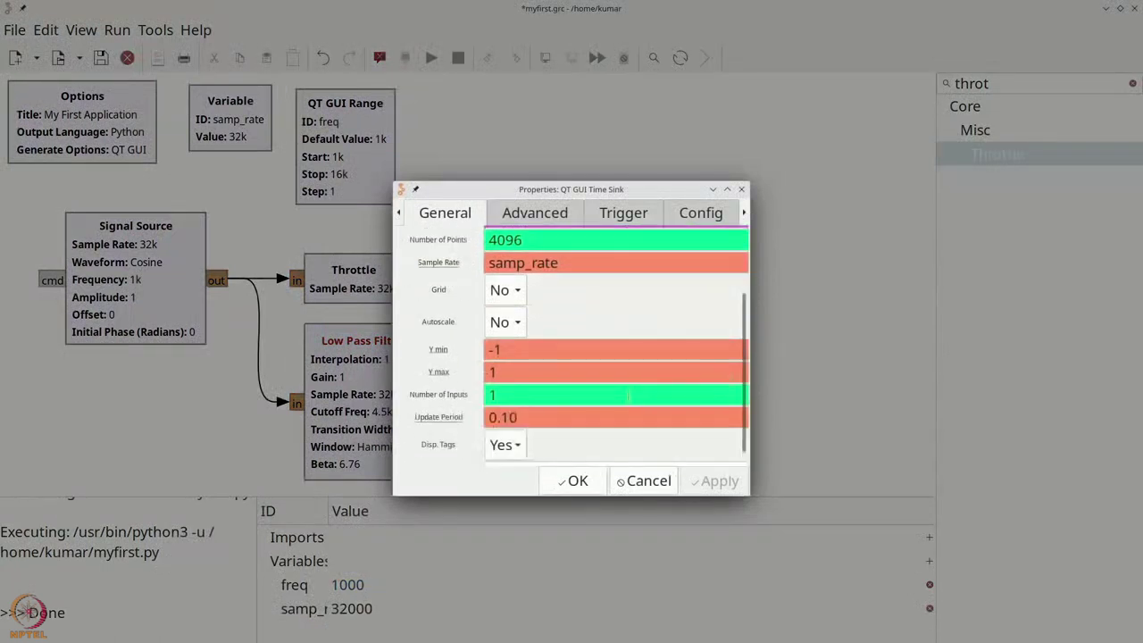
pyautogui.moveTo(544, 395); pyautogui.dragTo(460, 384)
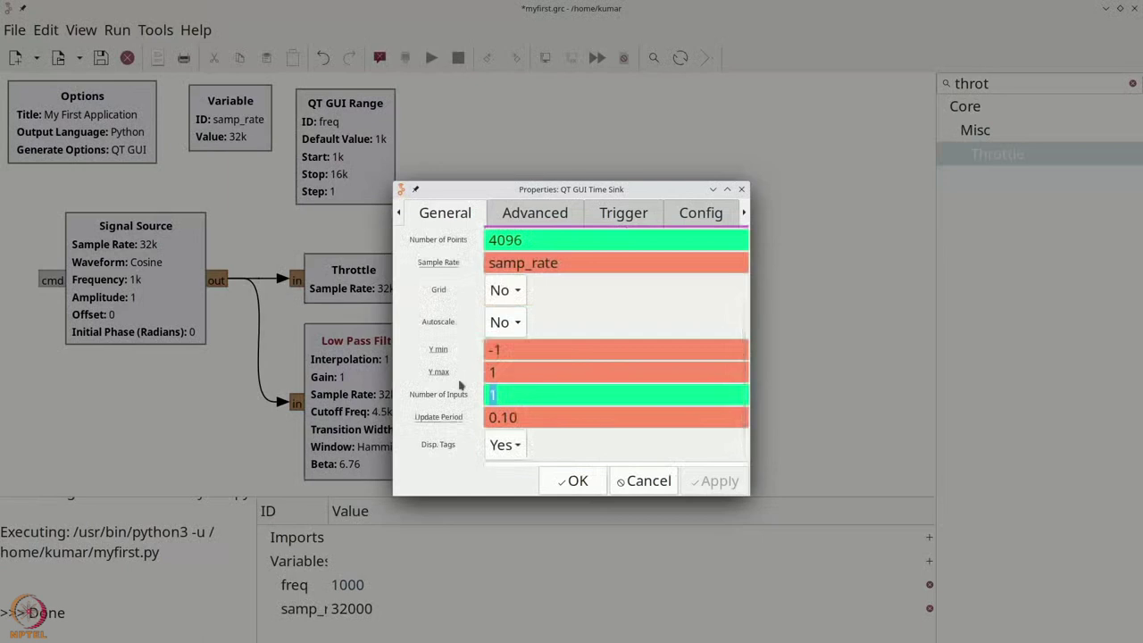
pyautogui.write('2')
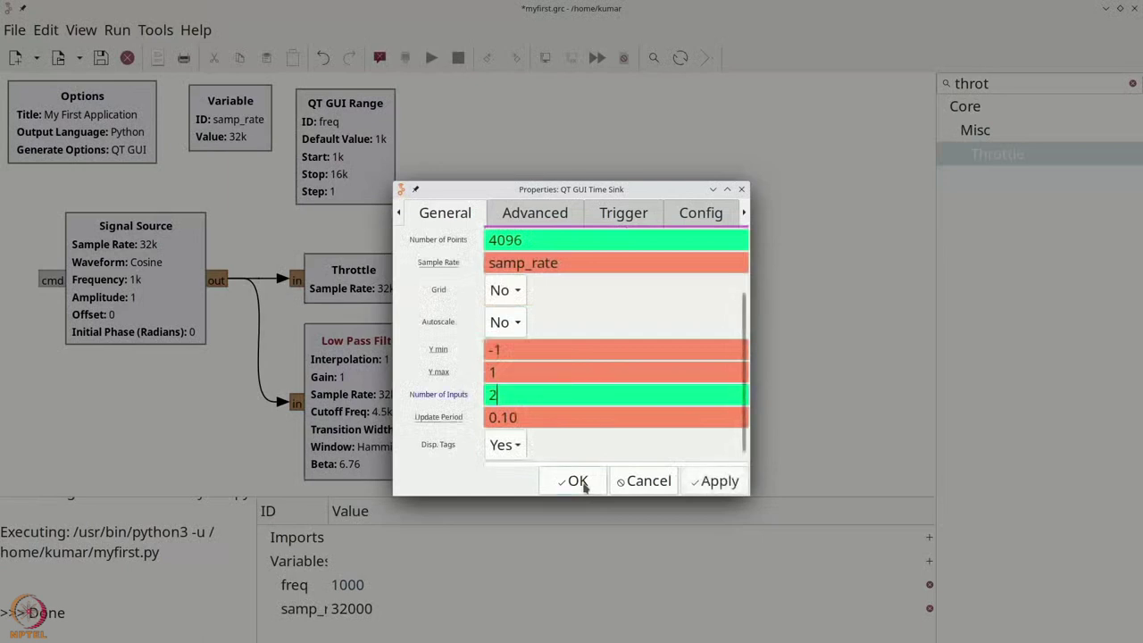
pyautogui.click(583, 481)
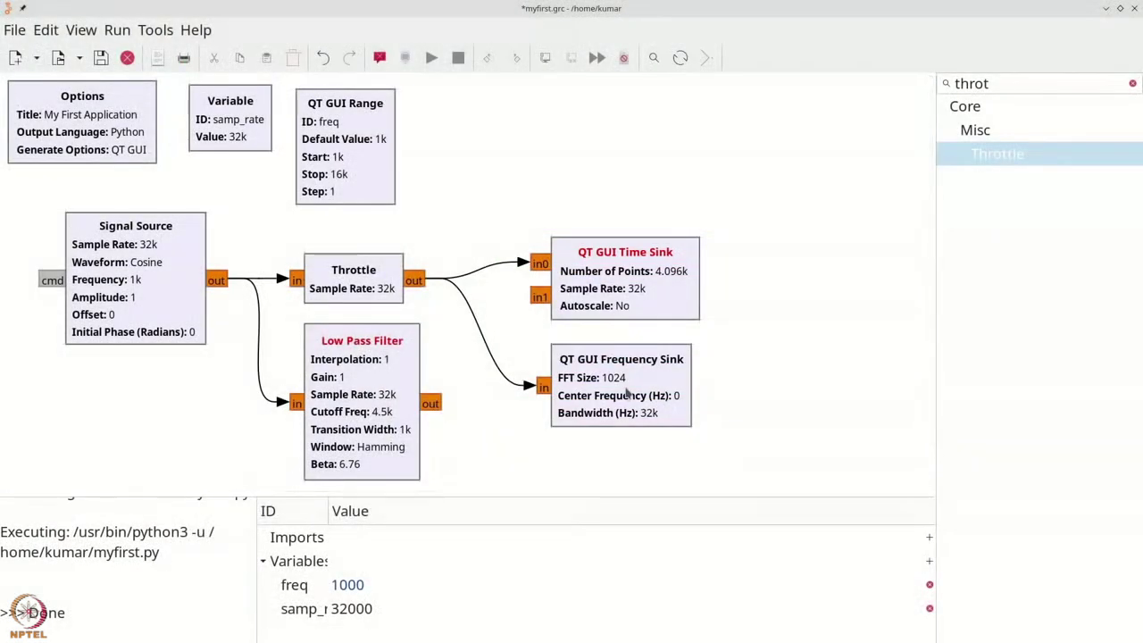
# Set the QT GUI Frequency Sink's Number of Inputs to 2
pyautogui.click(627, 394)
pyautogui.doubleClick(627, 394)
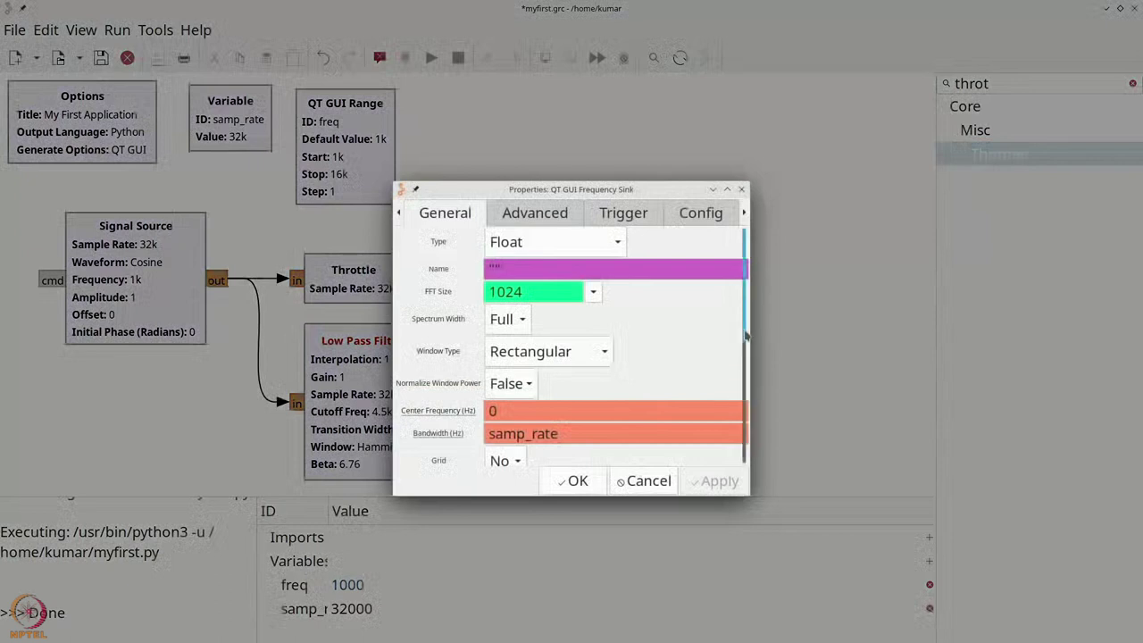
pyautogui.scroll(-3, 744, 381)
pyautogui.scroll(-3, 746, 379)
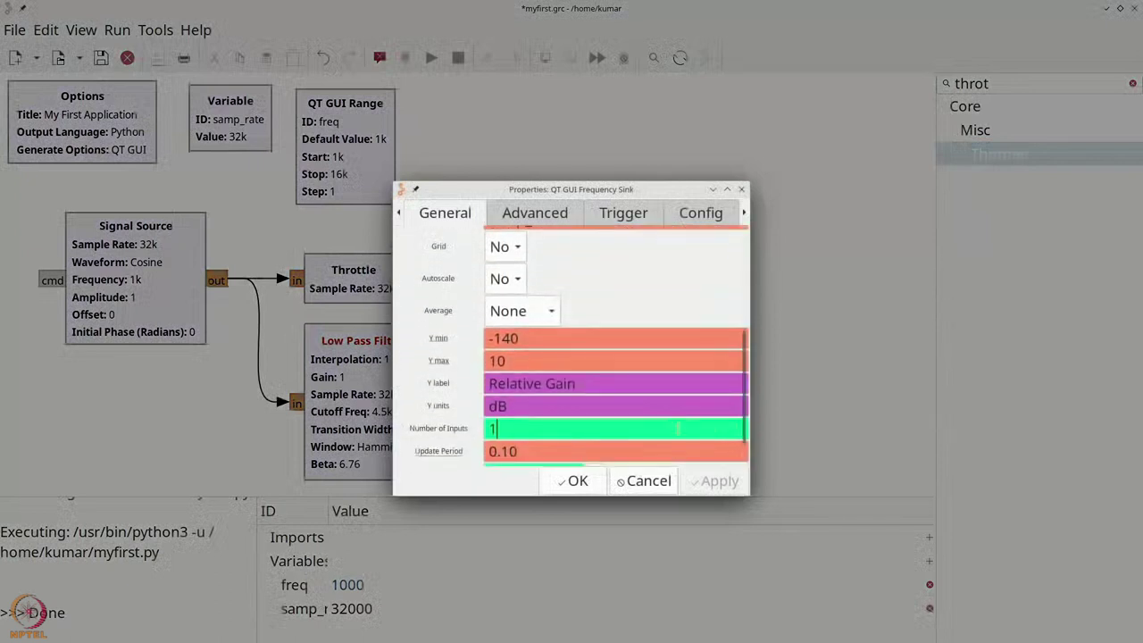
pyautogui.moveTo(635, 429); pyautogui.dragTo(403, 420)
pyautogui.write('2')
pyautogui.click(573, 482)
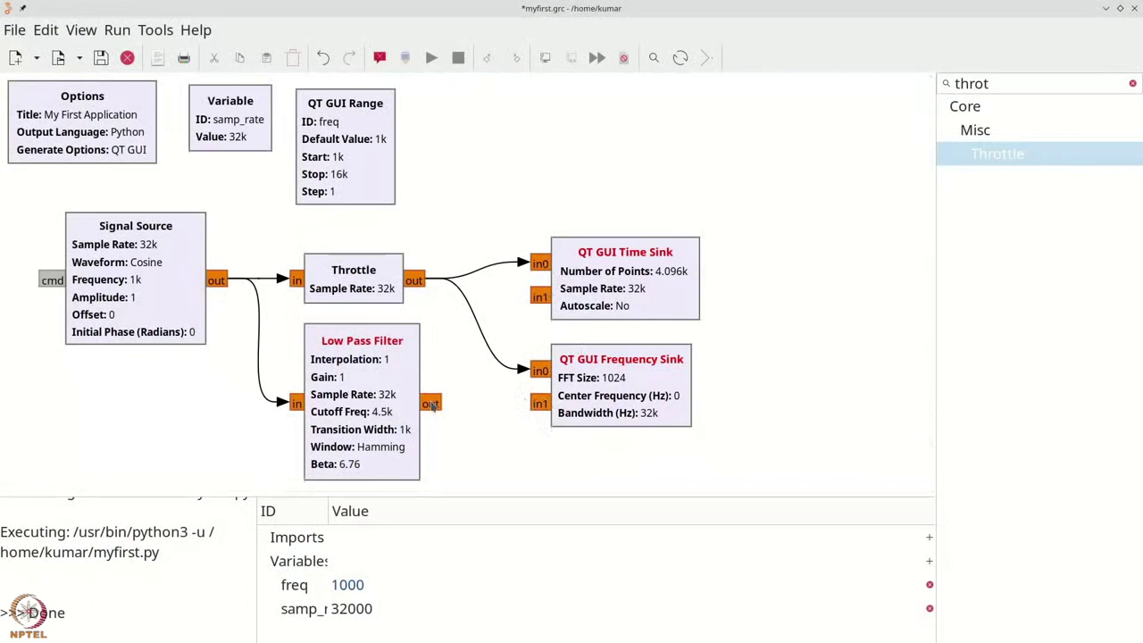
# Connect the Low Pass Filter output to in1 of both the Time Sink and Frequency Sink
pyautogui.click(432, 405)
pyautogui.click(545, 298)
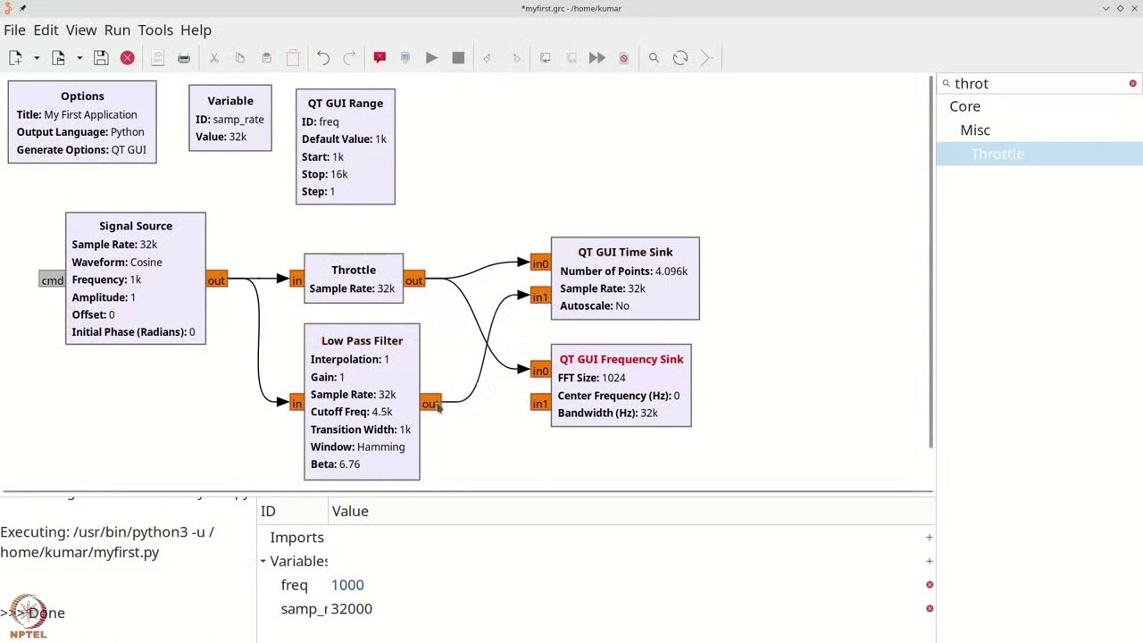
pyautogui.click(541, 406)
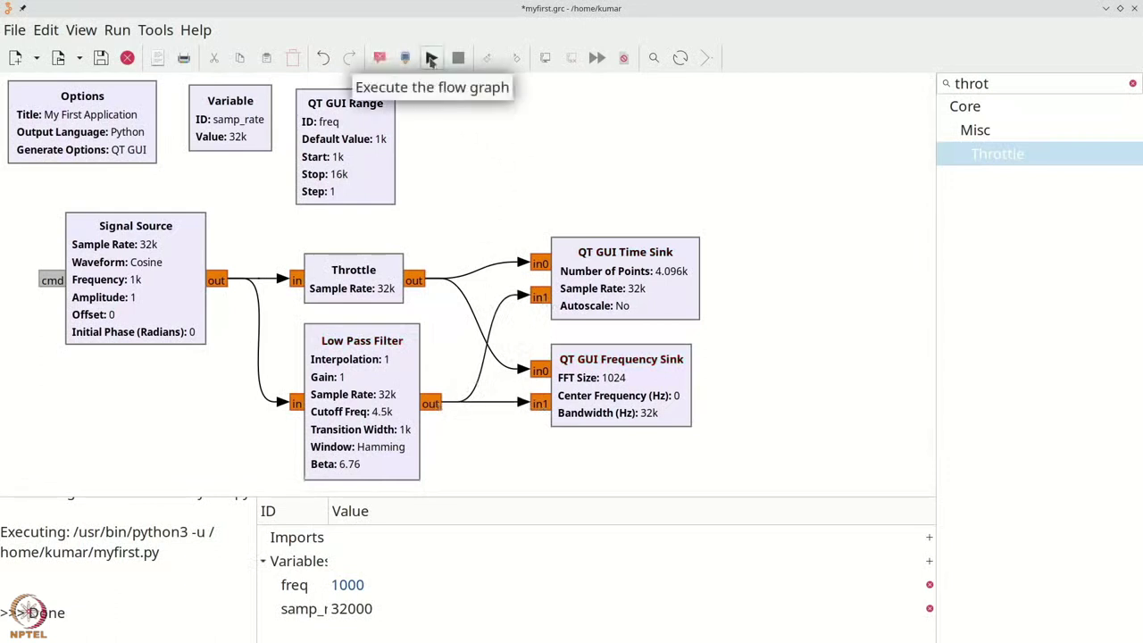
# Run the flowgraph, zoom the time plot to a few cycles, and toggle the Data 1 trace off and on
pyautogui.click(432, 58)
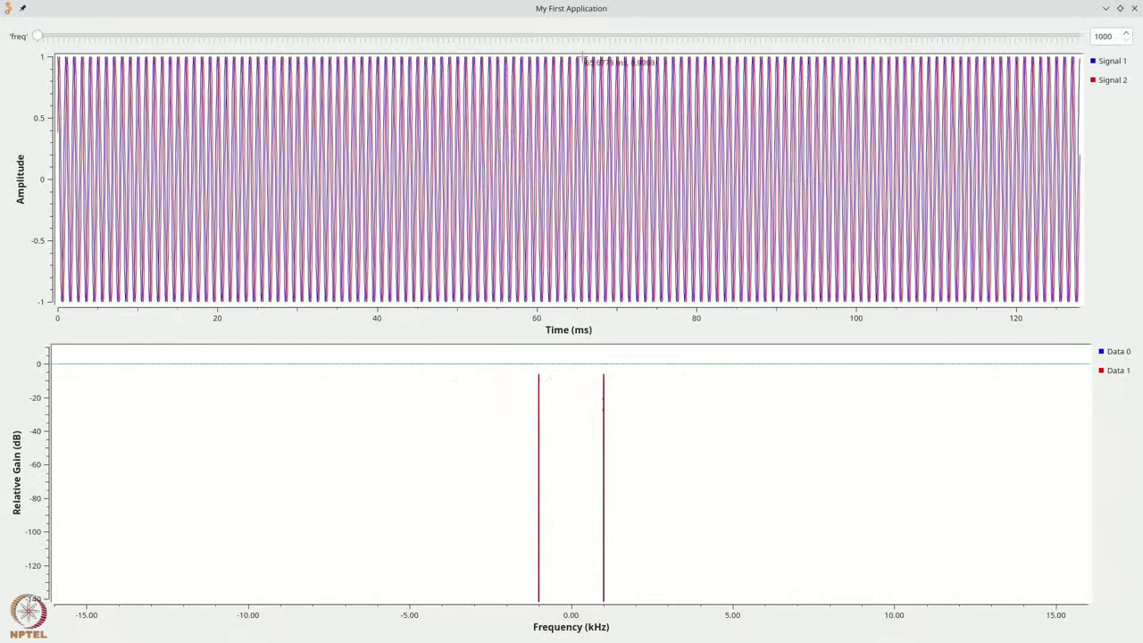
pyautogui.moveTo(583, 56); pyautogui.dragTo(615, 300)
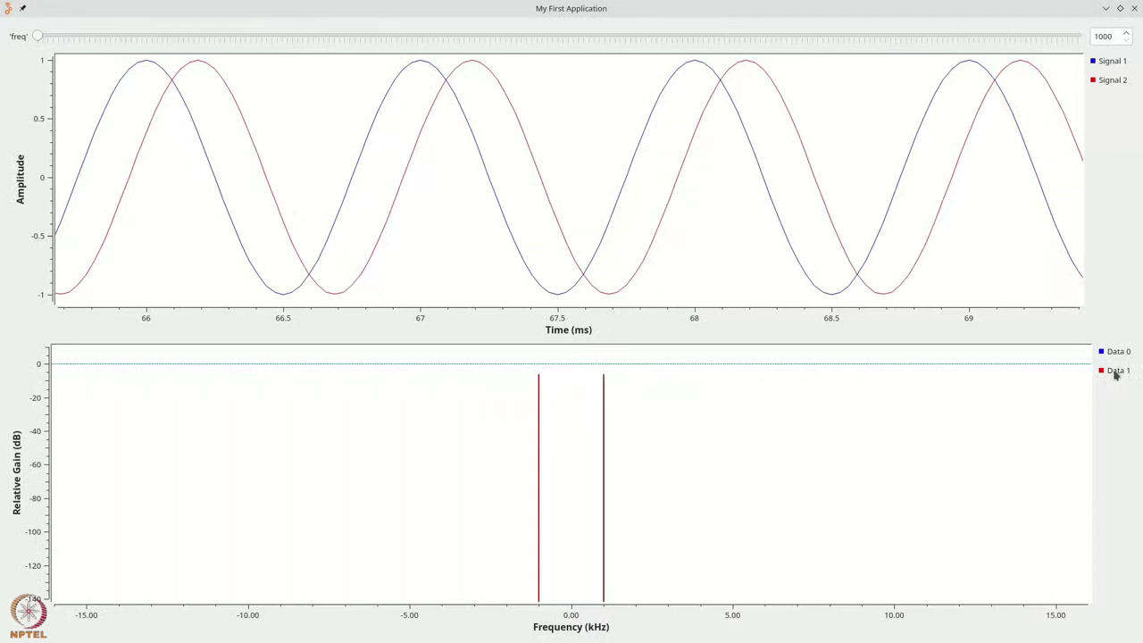
pyautogui.click(1115, 375)
pyautogui.click(1115, 375)
# Raise the signal frequency to 4582 Hz and zoom the spectrum around the 4.6 kHz peak
pyautogui.moveTo(41, 38); pyautogui.dragTo(113, 53)
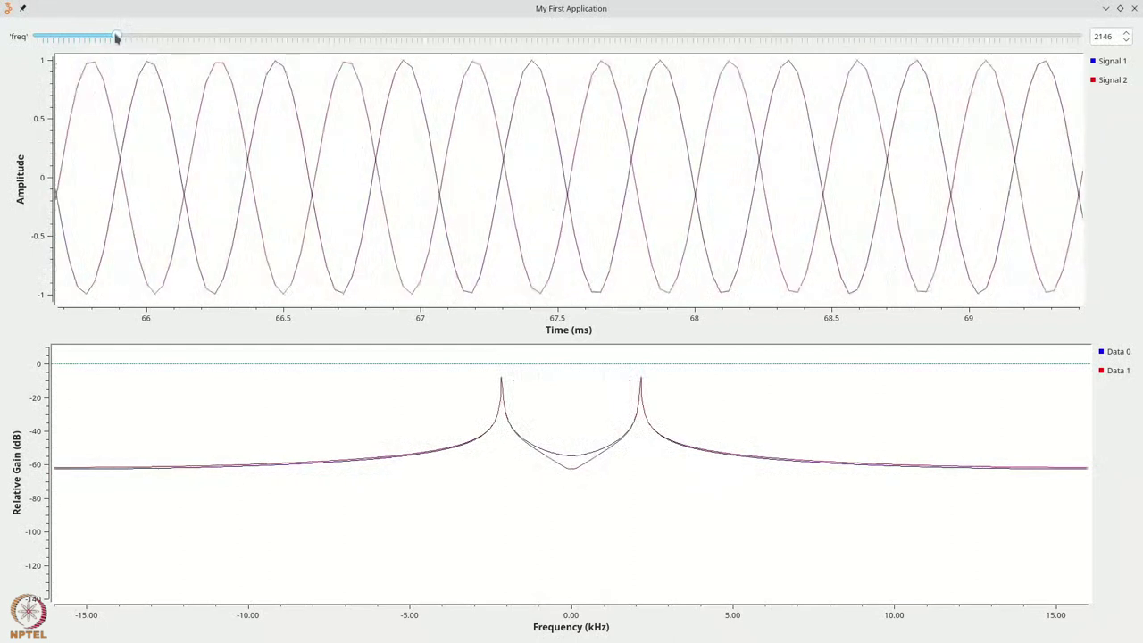
pyautogui.moveTo(117, 38); pyautogui.dragTo(249, 104)
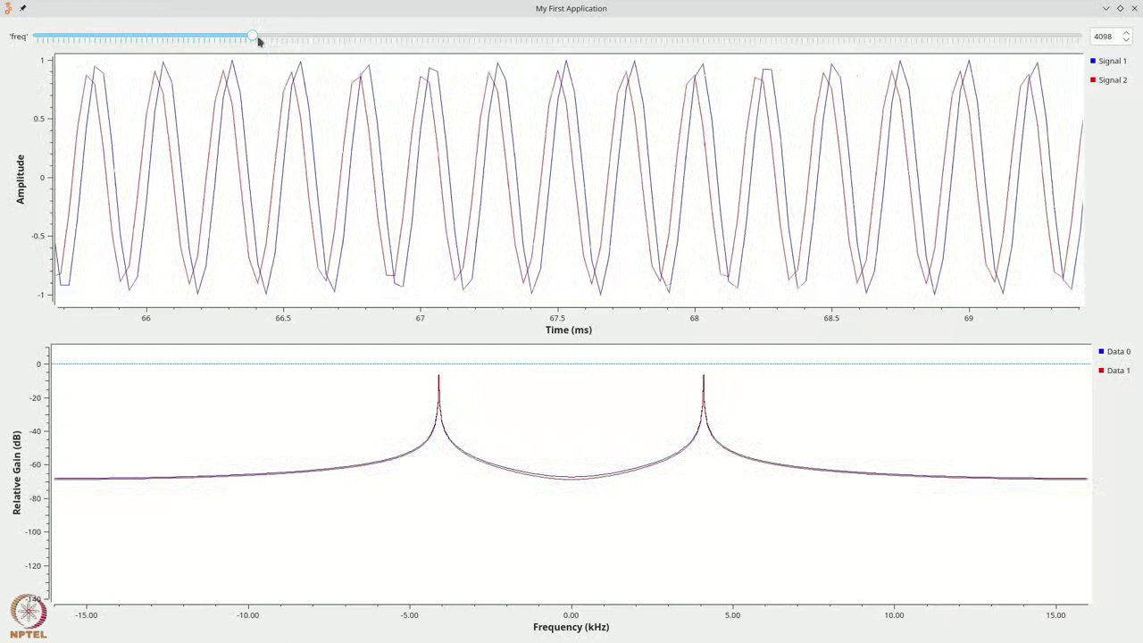
pyautogui.moveTo(258, 40); pyautogui.dragTo(265, 43)
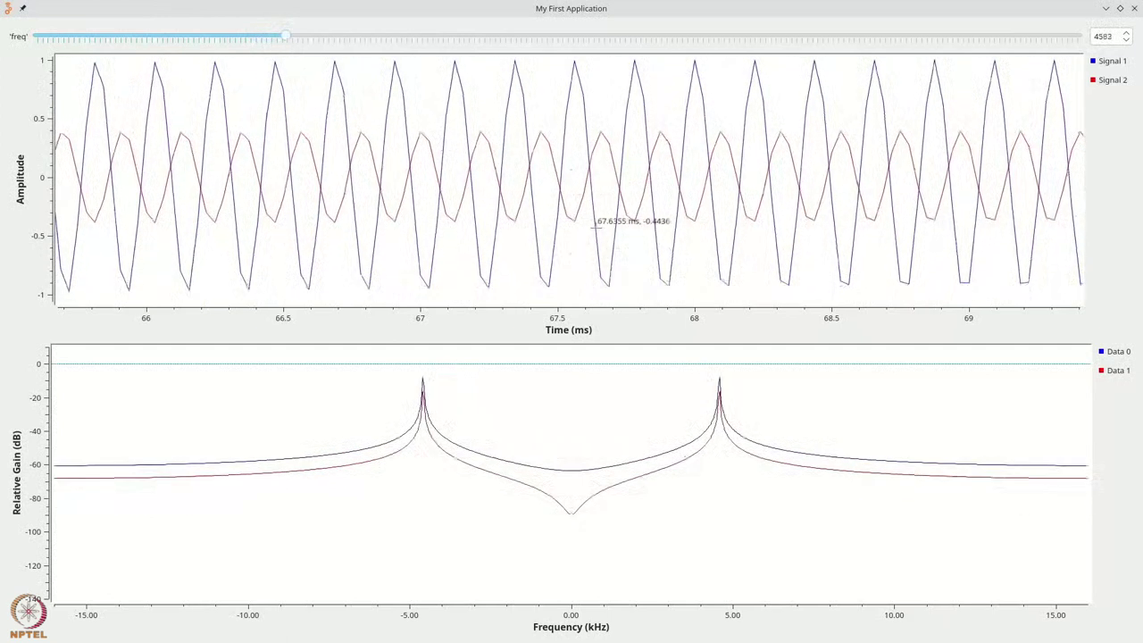
pyautogui.press('Down')
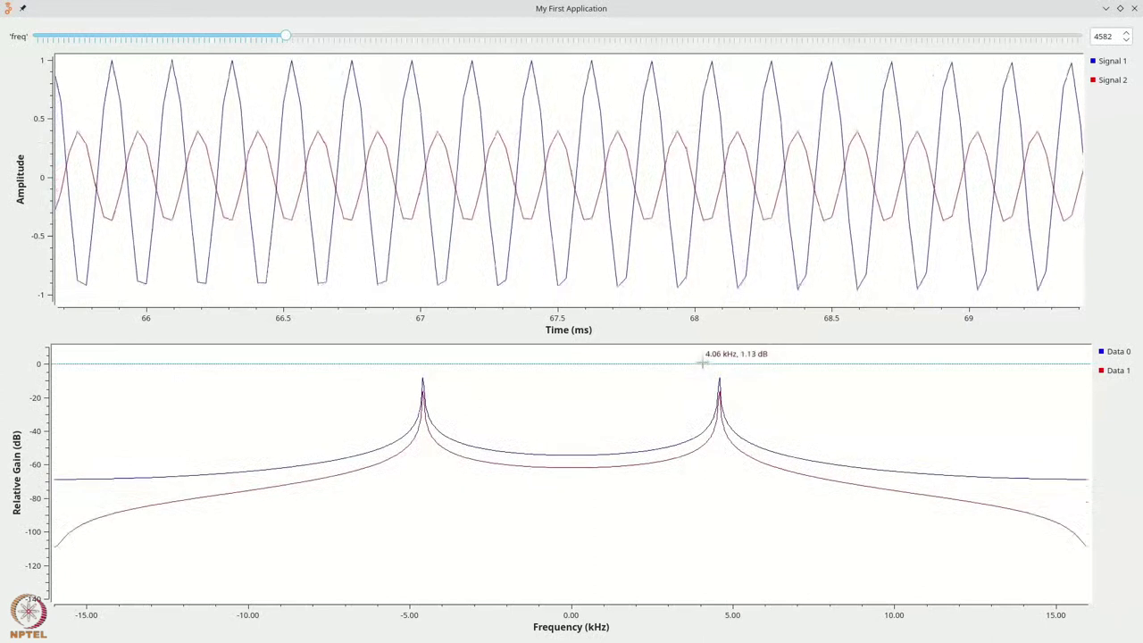
pyautogui.moveTo(703, 361); pyautogui.dragTo(745, 435)
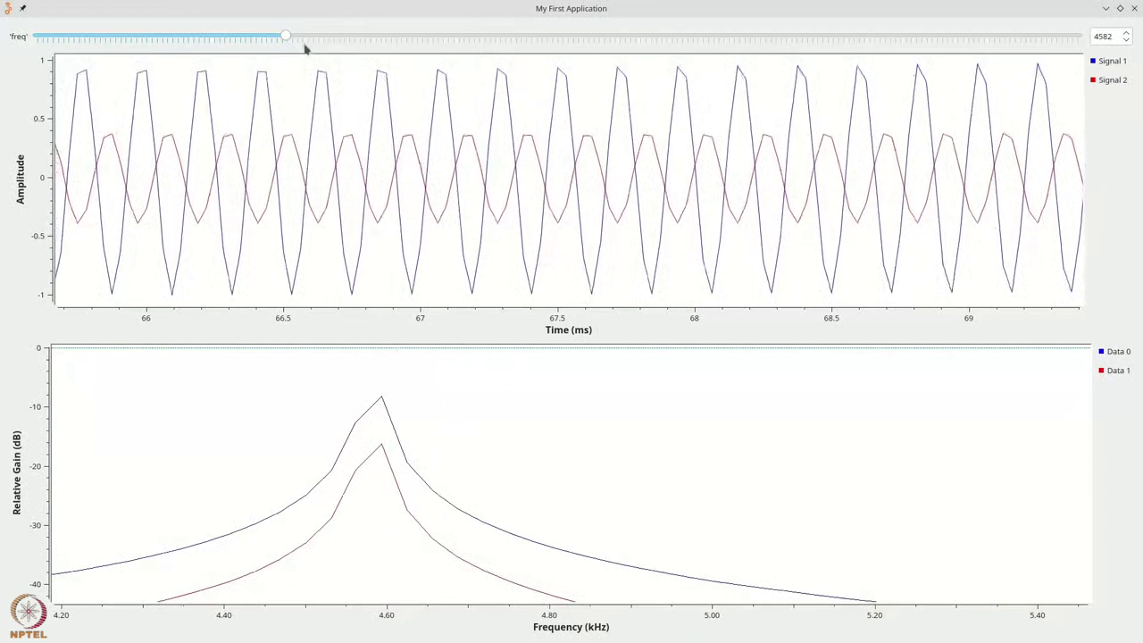
# Sweep the frequency to 6560 and 8800, zooming the spectrum peak, then return it to 3444
pyautogui.moveTo(291, 41); pyautogui.dragTo(420, 68)
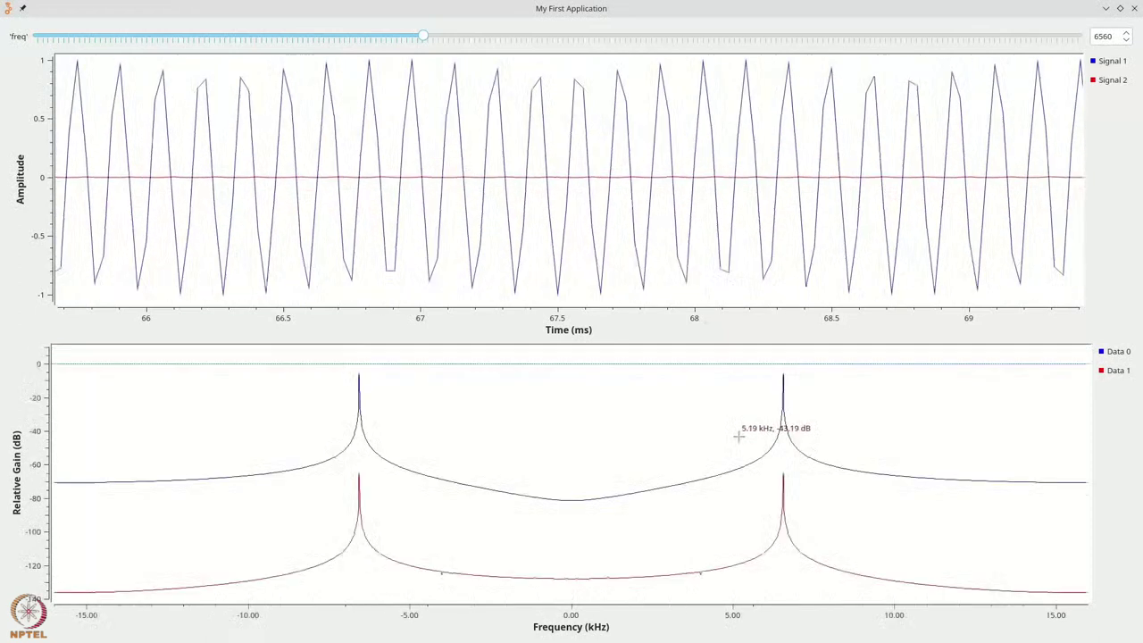
pyautogui.moveTo(758, 356); pyautogui.dragTo(816, 529)
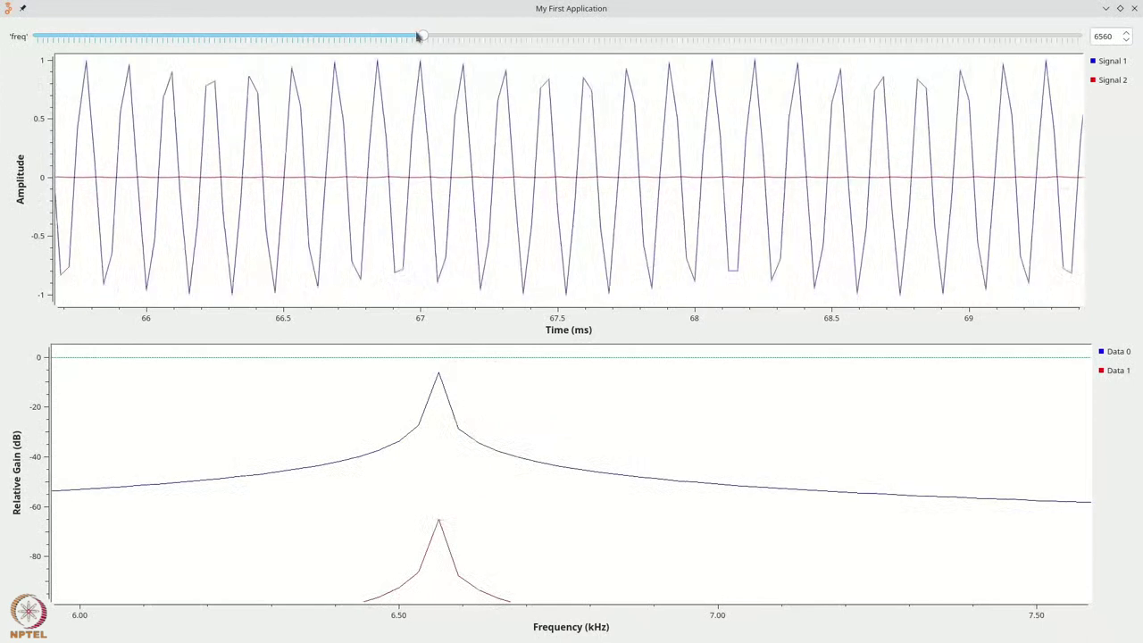
pyautogui.moveTo(418, 37); pyautogui.dragTo(378, 45)
pyautogui.moveTo(274, 48); pyautogui.dragTo(205, 47)
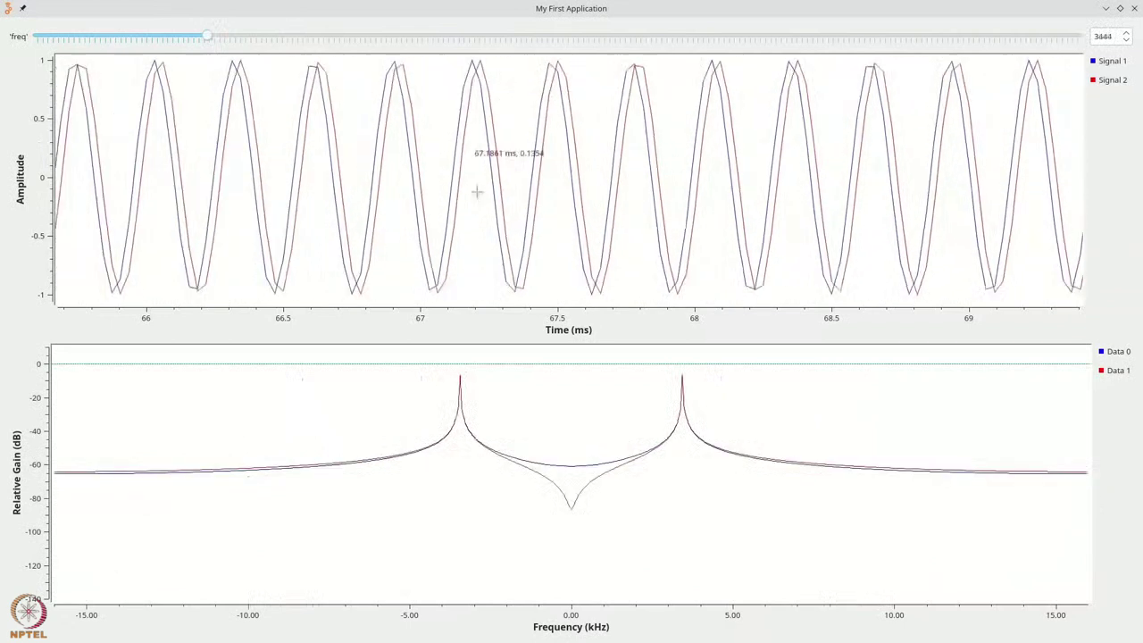
# Toggle the Data 1 spectrum trace on and off, leave it hidden, and close My First Application
pyautogui.click(1113, 375)
pyautogui.click(1113, 375)
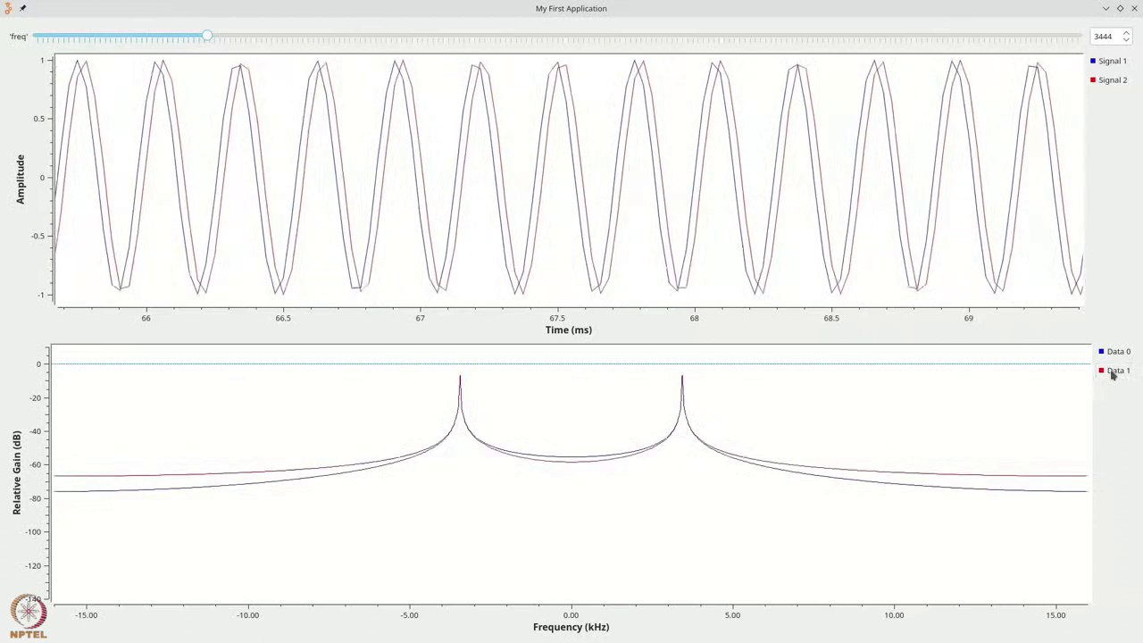
pyautogui.click(1113, 375)
pyautogui.click(1113, 375)
pyautogui.click(1113, 375)
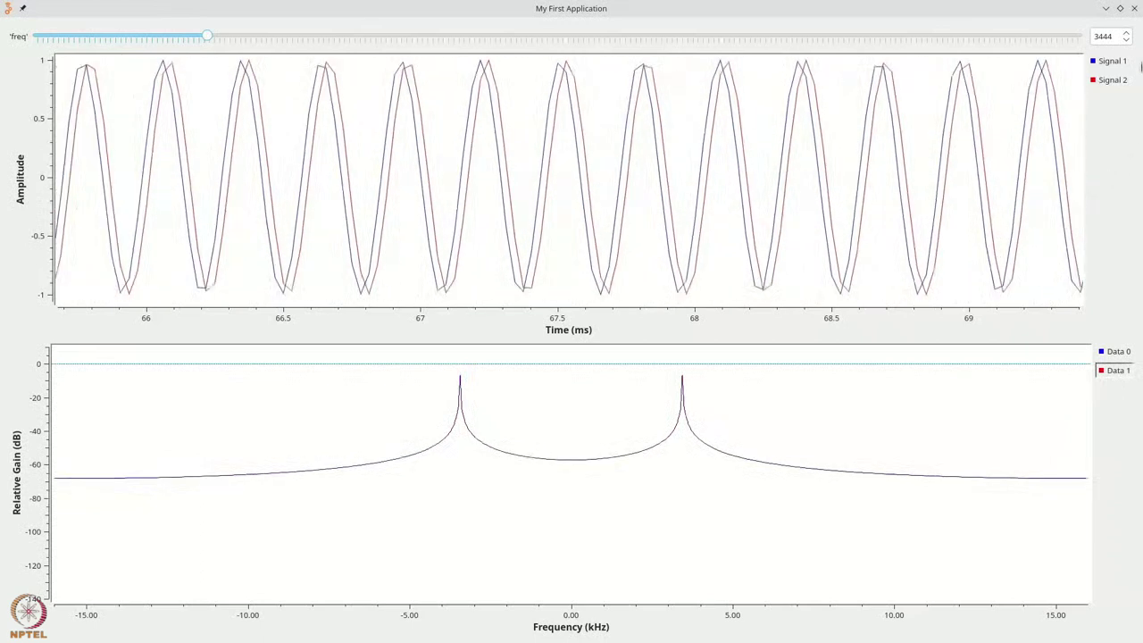
pyautogui.click(1135, 8)
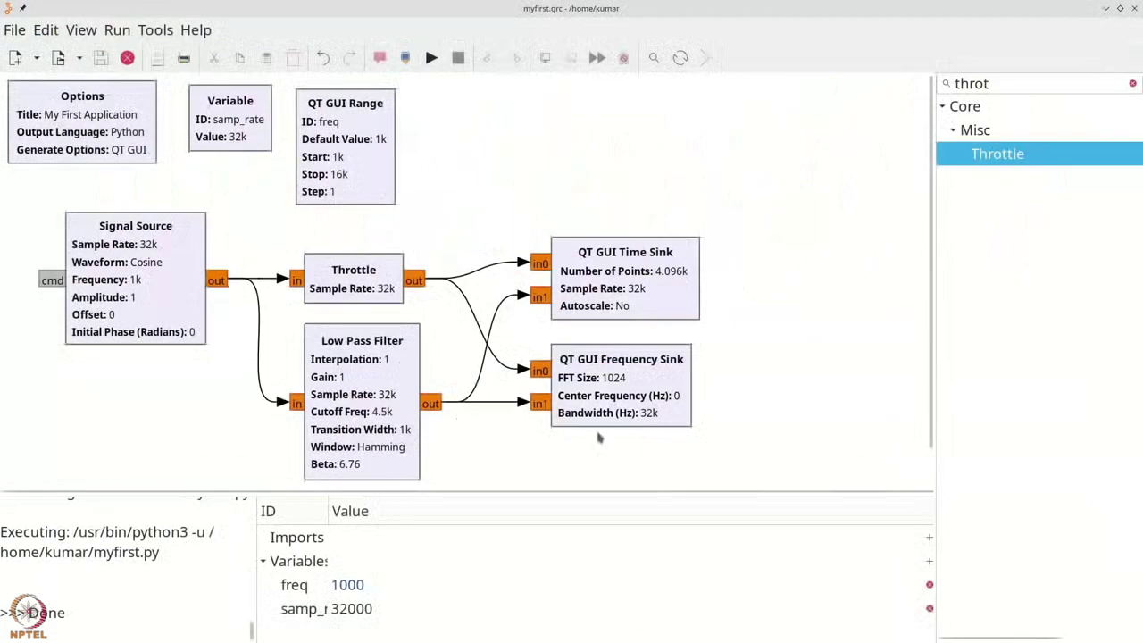
# Delete the Throttle block and add an Audio Sink found by searching 'audio'
pyautogui.click(344, 298)
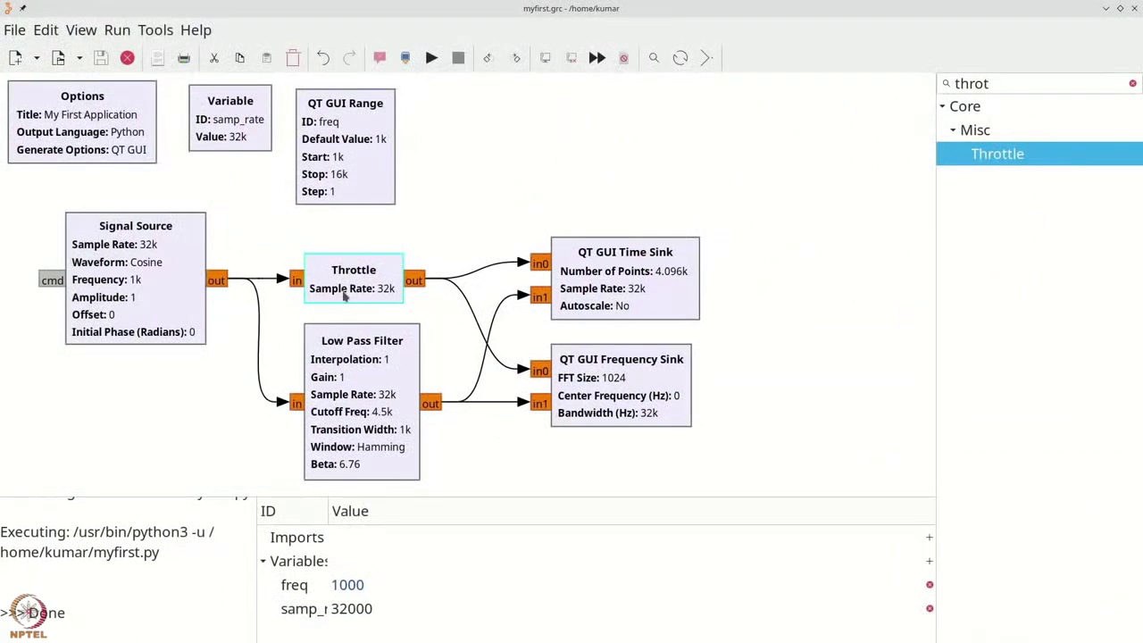
pyautogui.press('Delete')
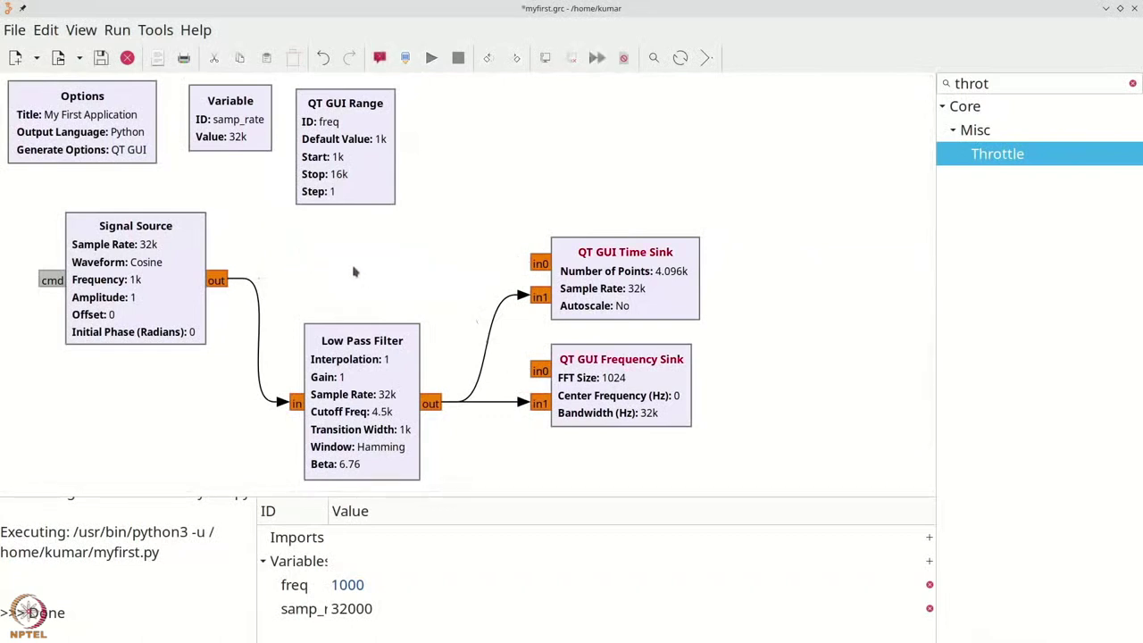
pyautogui.hotkey('ctrl', 'f')
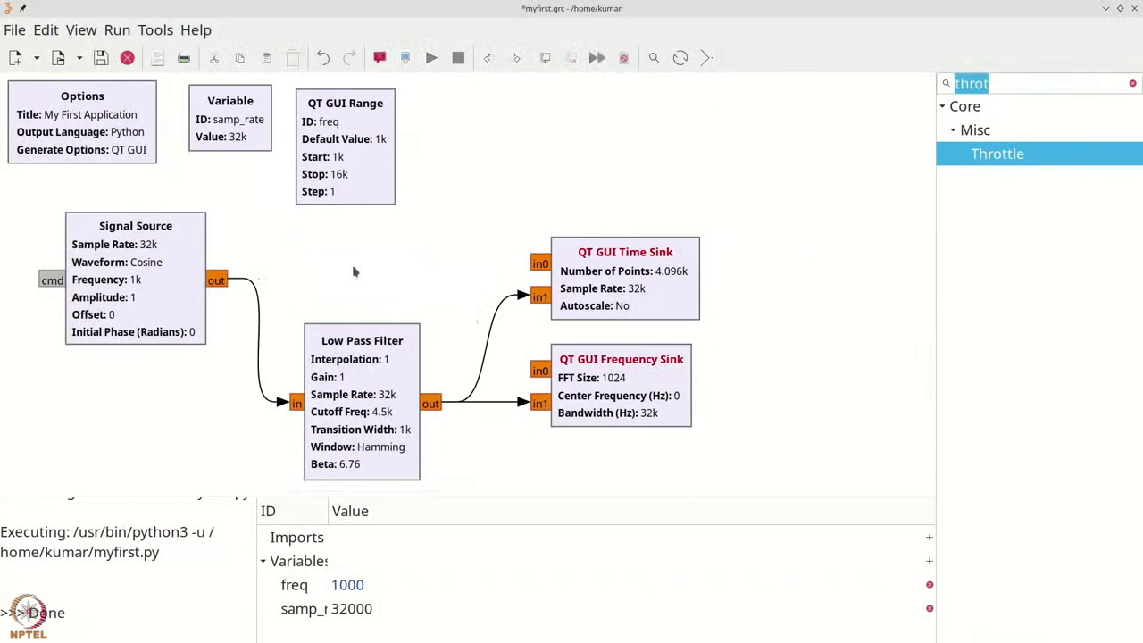
pyautogui.write('audio')
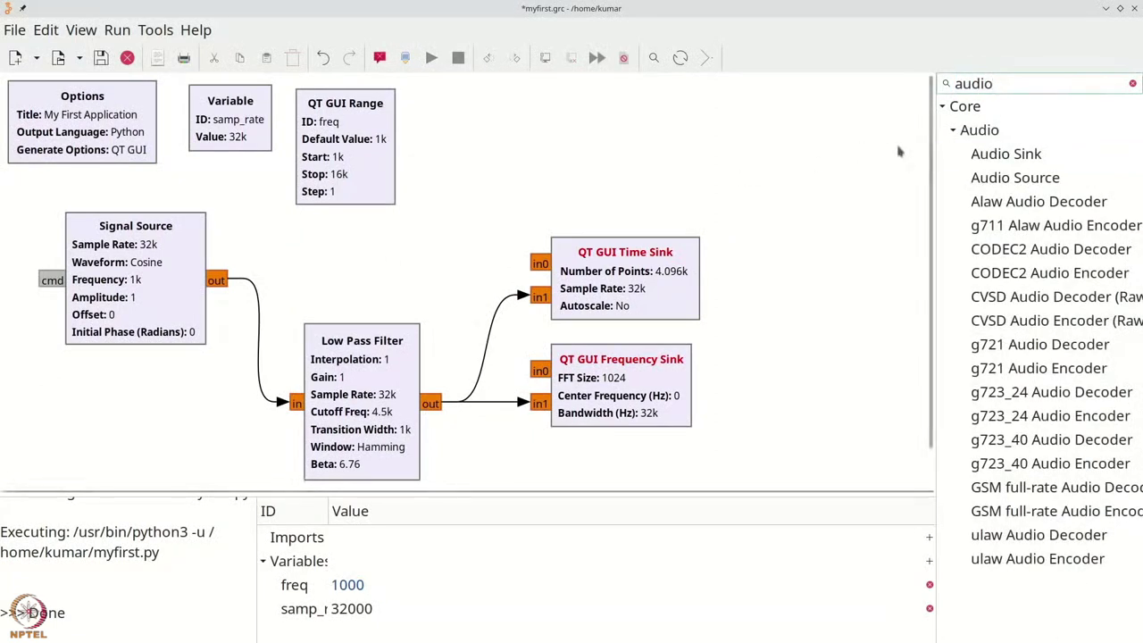
pyautogui.moveTo(1001, 154); pyautogui.dragTo(582, 196)
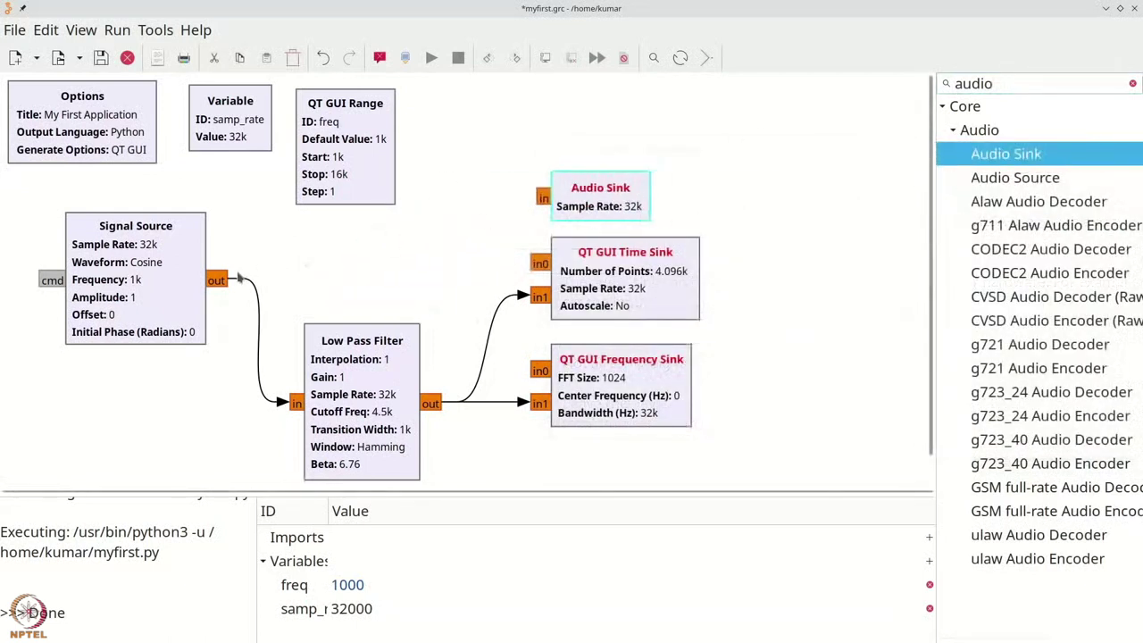
# Wire Low Pass Filter to Audio Sink, Signal Source to both sinks' in0, and run the flowgraph
pyautogui.click(434, 404)
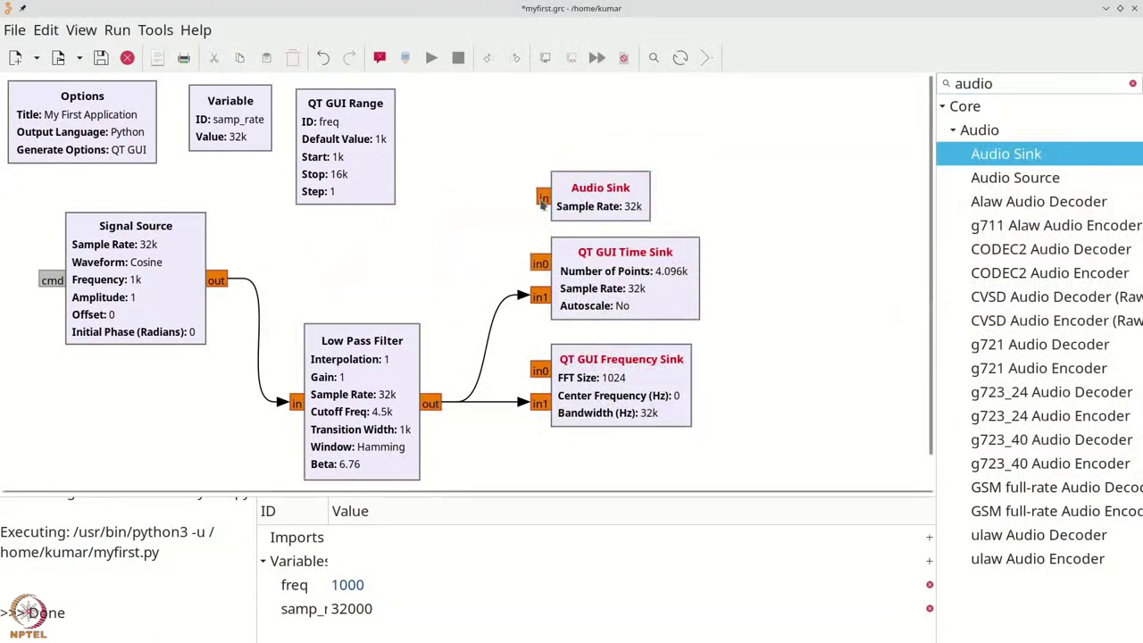
pyautogui.click(437, 402)
pyautogui.click(545, 199)
pyautogui.click(220, 283)
pyautogui.click(541, 266)
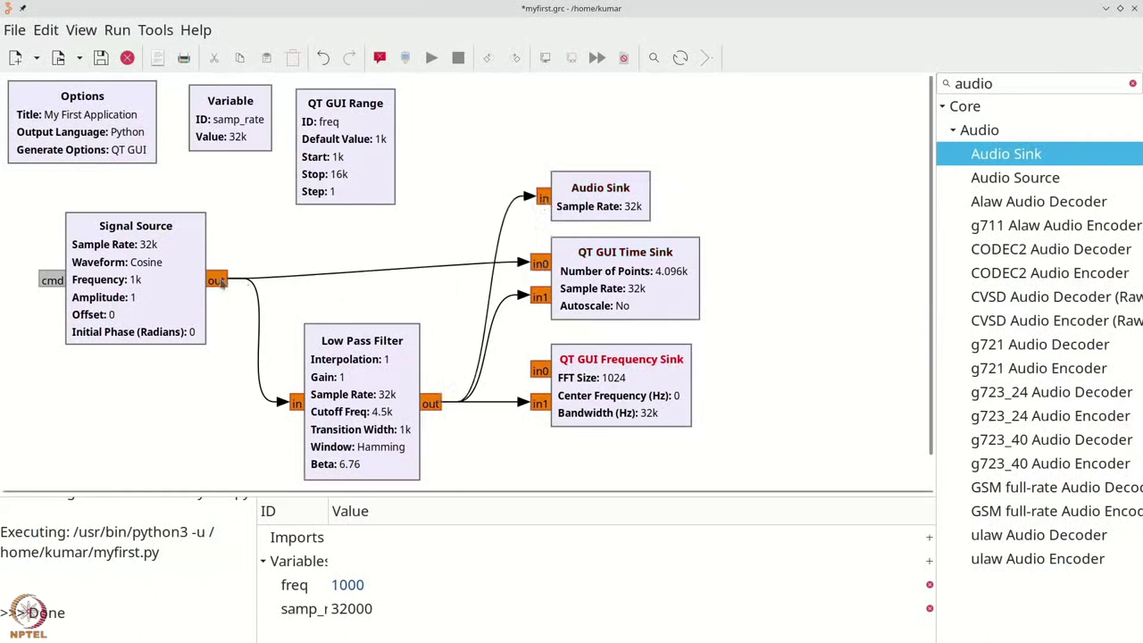
pyautogui.click(540, 370)
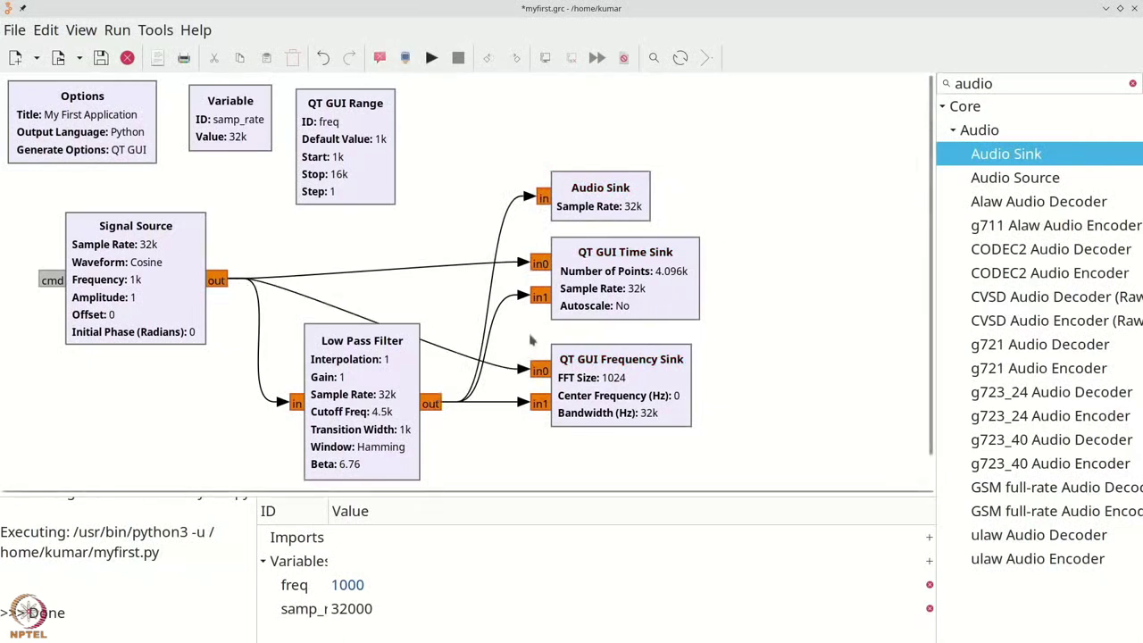
pyautogui.click(431, 58)
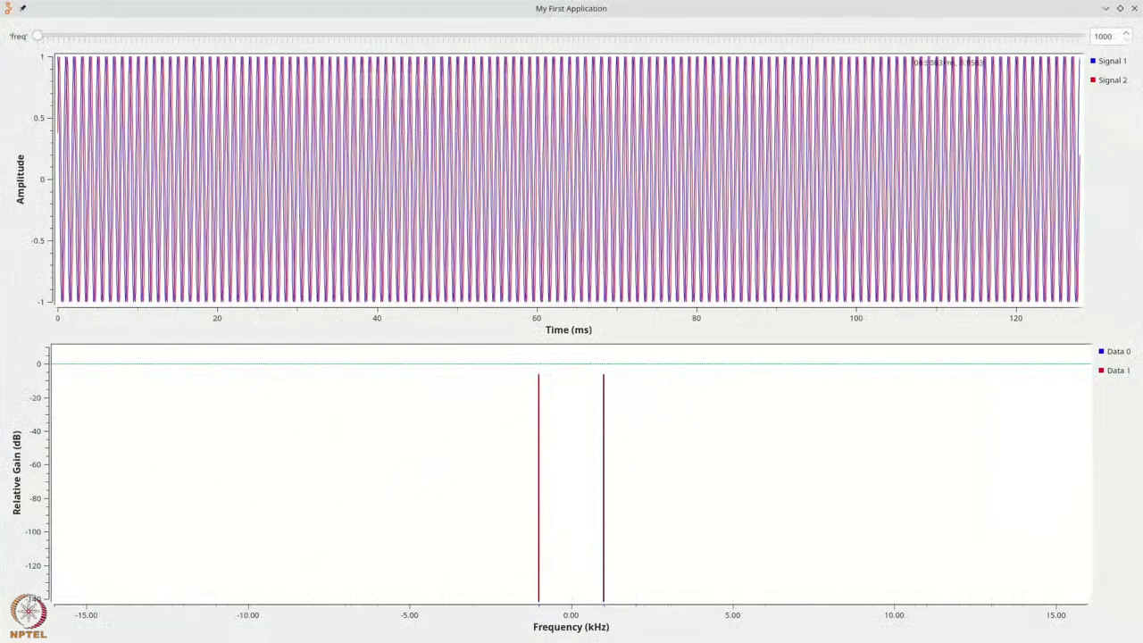
# Raise freq stepwise from 1000 through 1959, 2950, 3850 and 4607 to 5159, past the cutoff
pyautogui.moveTo(37, 36); pyautogui.dragTo(104, 36)
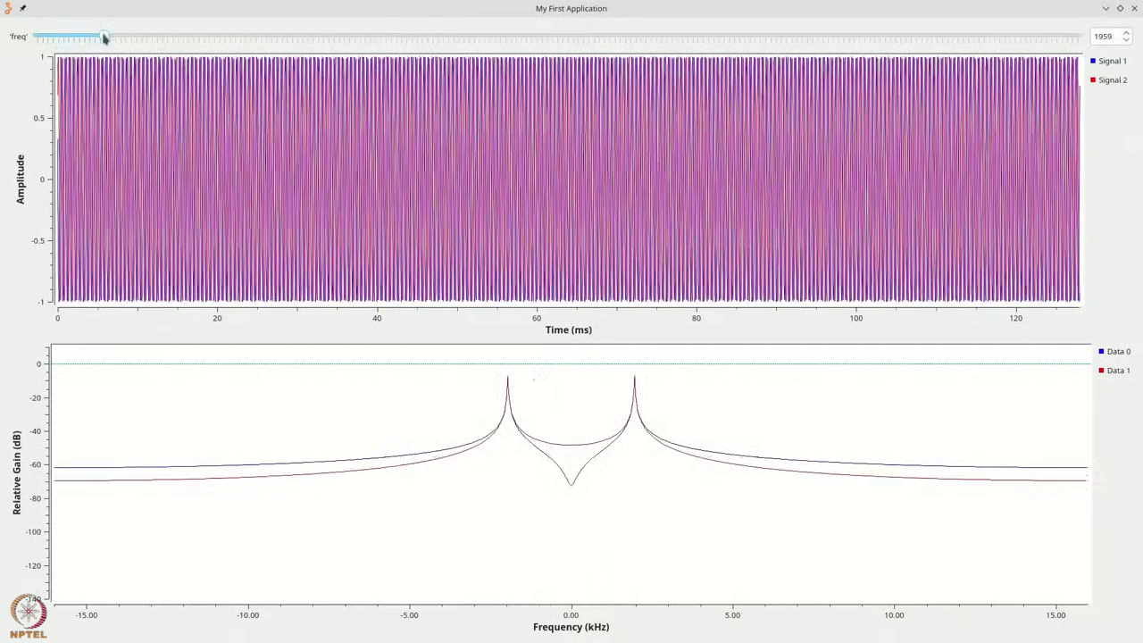
pyautogui.moveTo(105, 37); pyautogui.dragTo(151, 41)
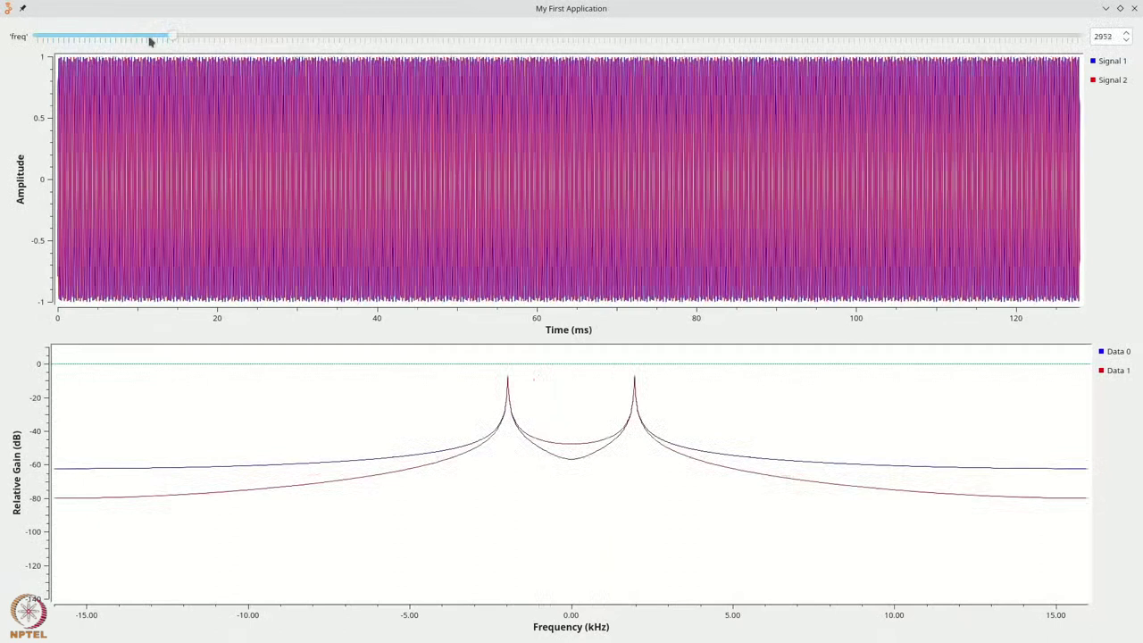
pyautogui.moveTo(150, 40); pyautogui.dragTo(215, 55)
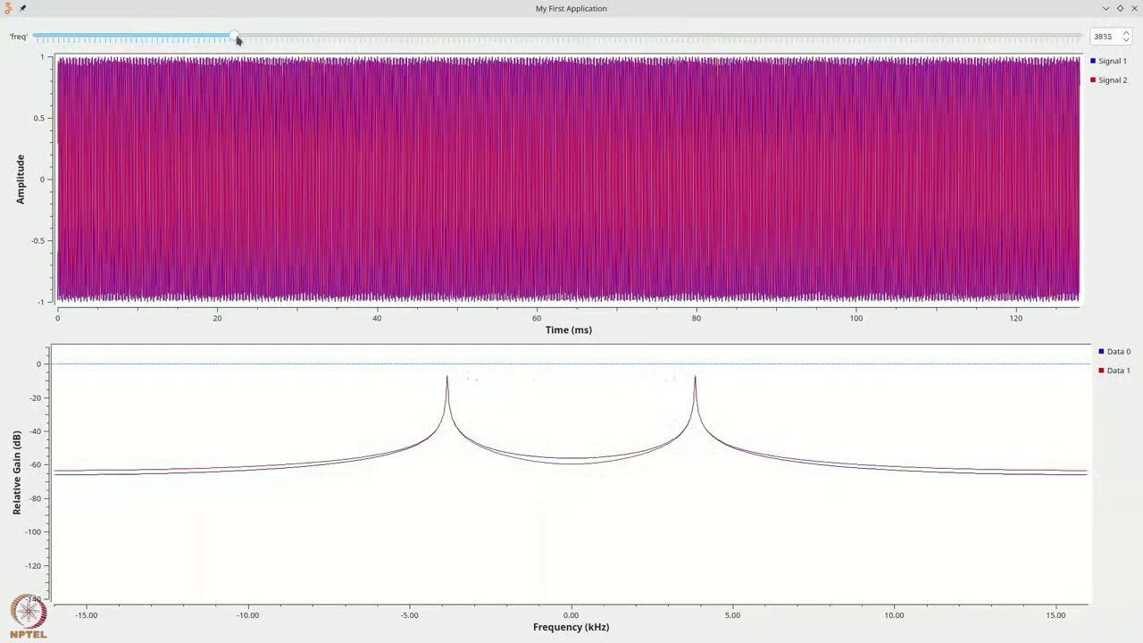
pyautogui.moveTo(237, 40); pyautogui.dragTo(289, 40)
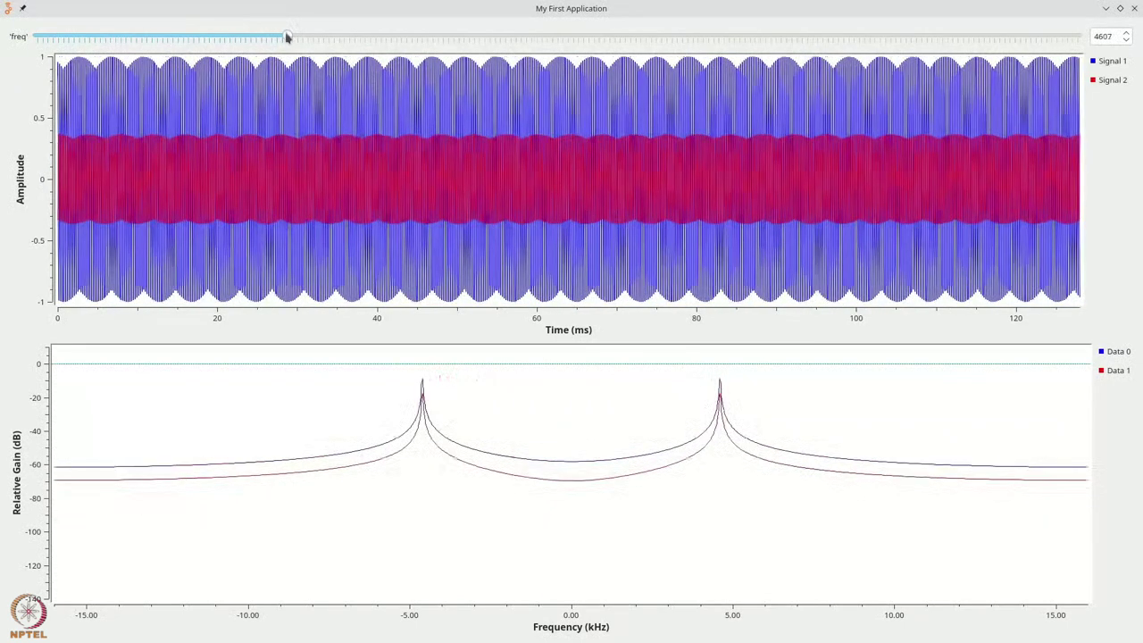
pyautogui.moveTo(288, 37); pyautogui.dragTo(325, 43)
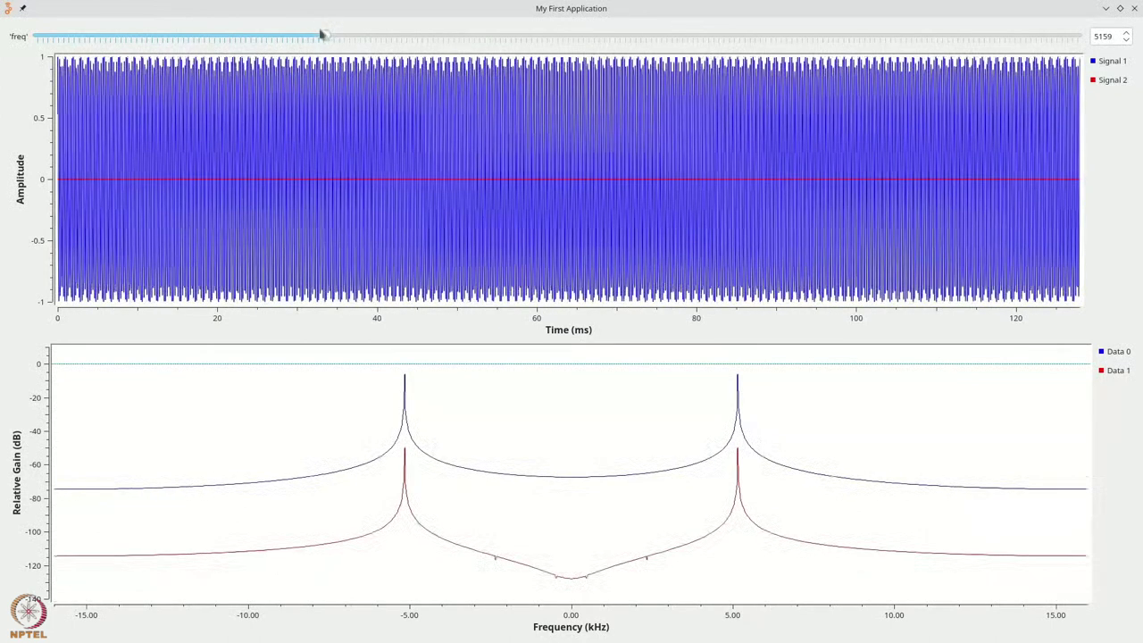
# Bring freq back below the cutoff to about 3224 and close the application window
pyautogui.moveTo(327, 38); pyautogui.dragTo(283, 44)
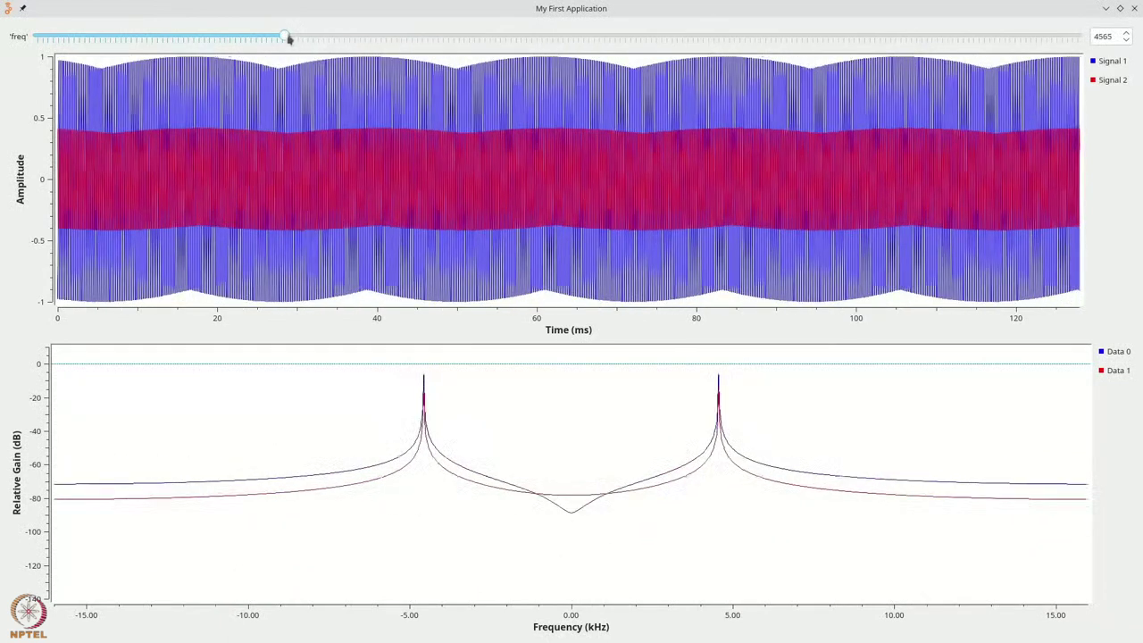
pyautogui.moveTo(288, 39); pyautogui.dragTo(188, 49)
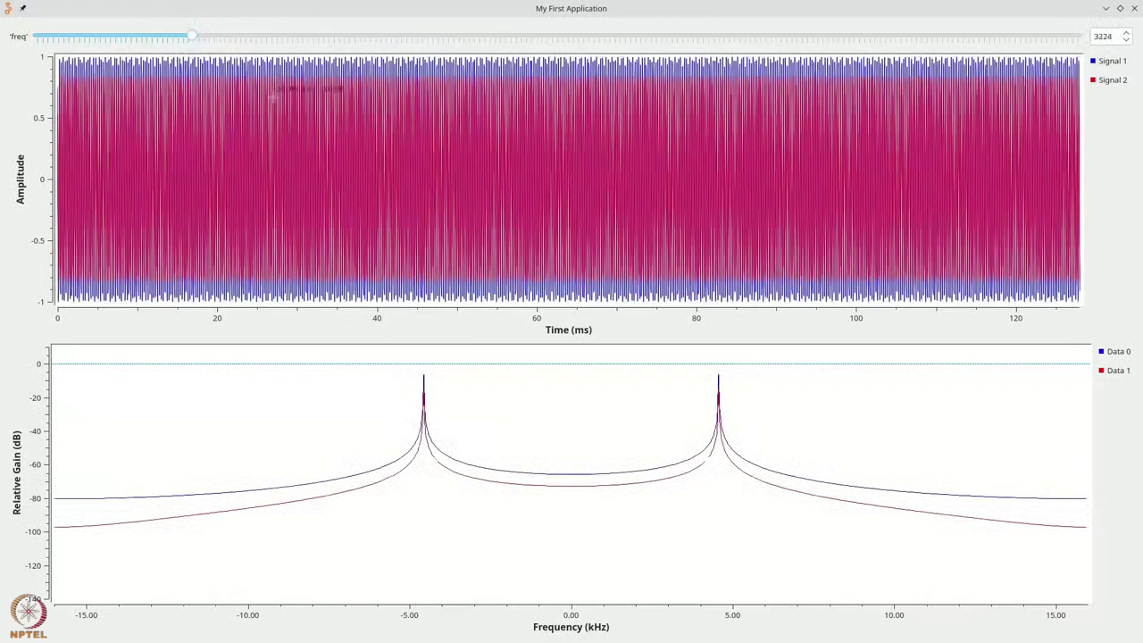
pyautogui.click(1135, 8)
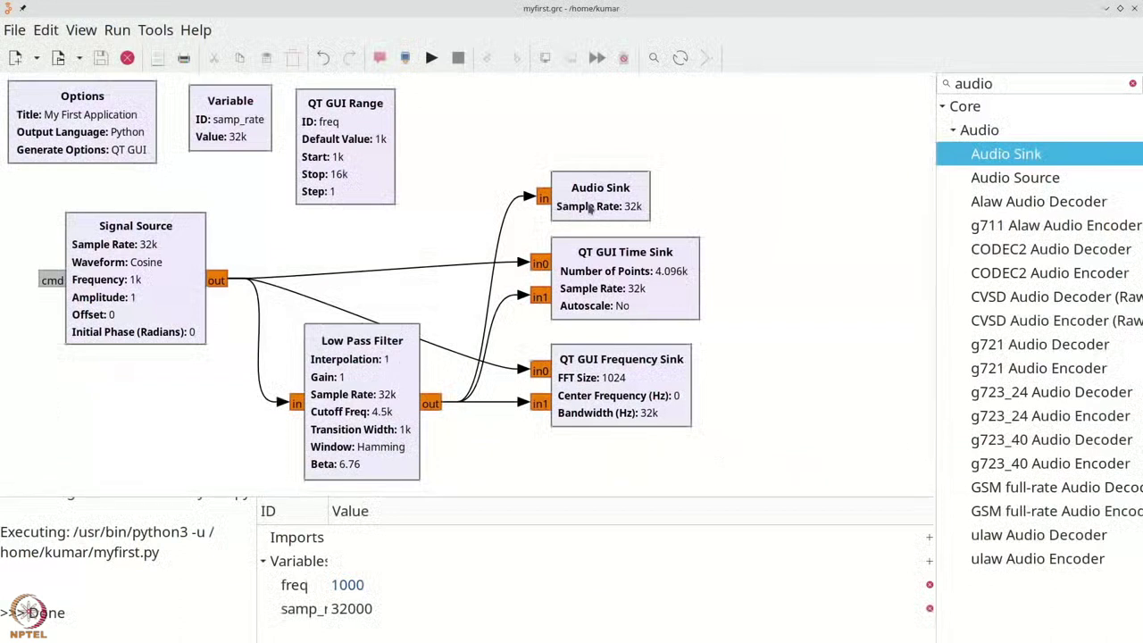
# Replace the Audio Sink with a Throttle block found via 'thro', set to float type
pyautogui.click(590, 209)
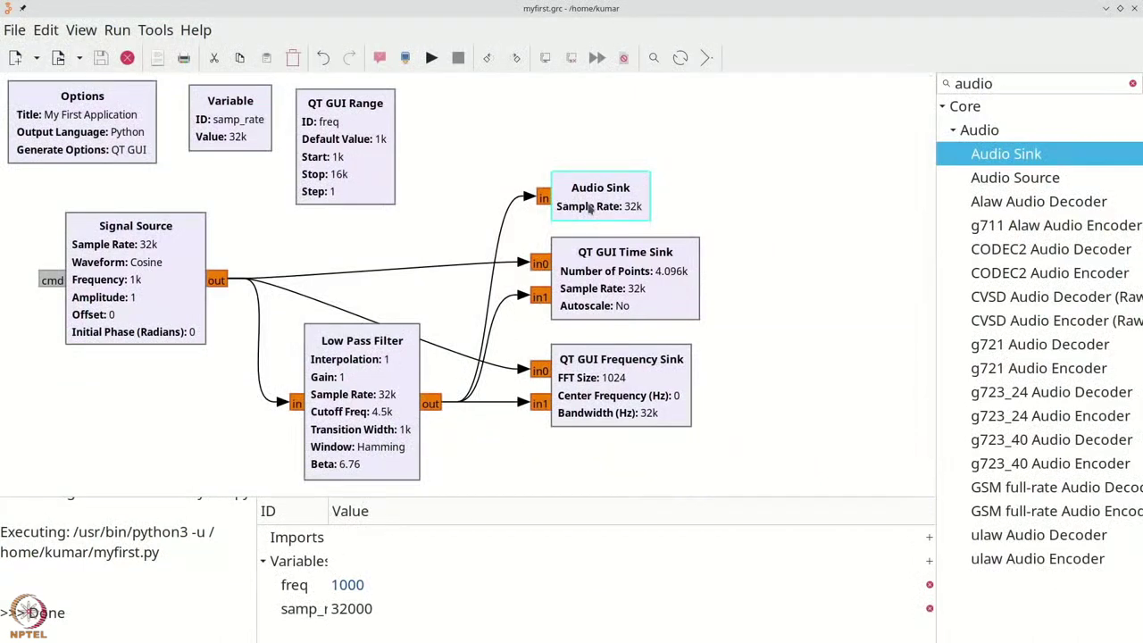
pyautogui.press('Delete')
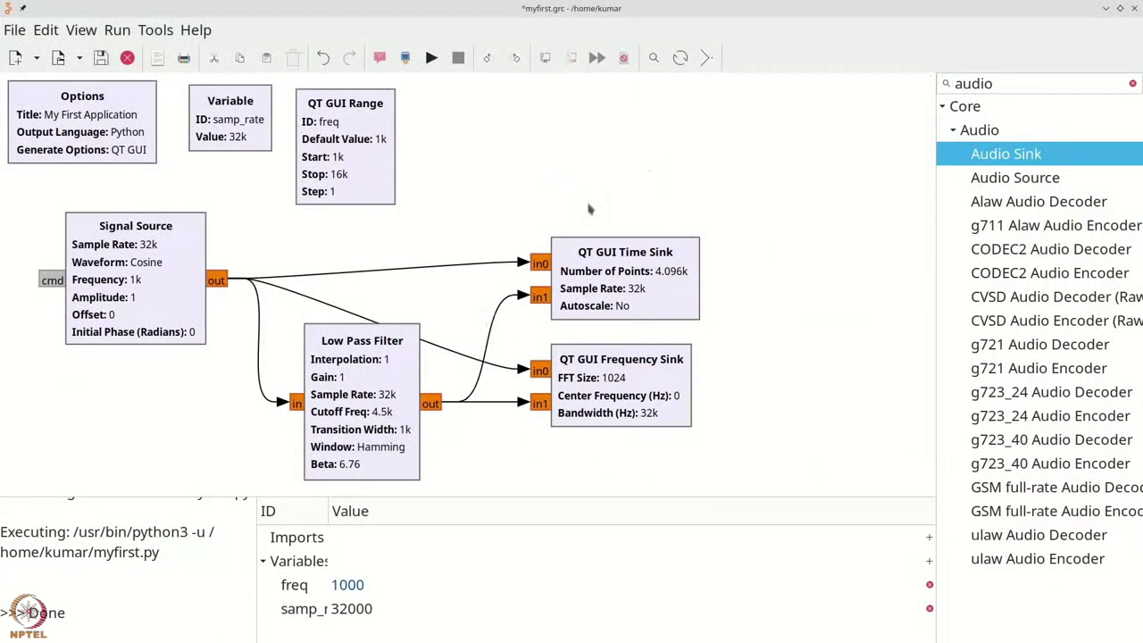
pyautogui.hotkey('ctrl', 'f')
pyautogui.write('thro')
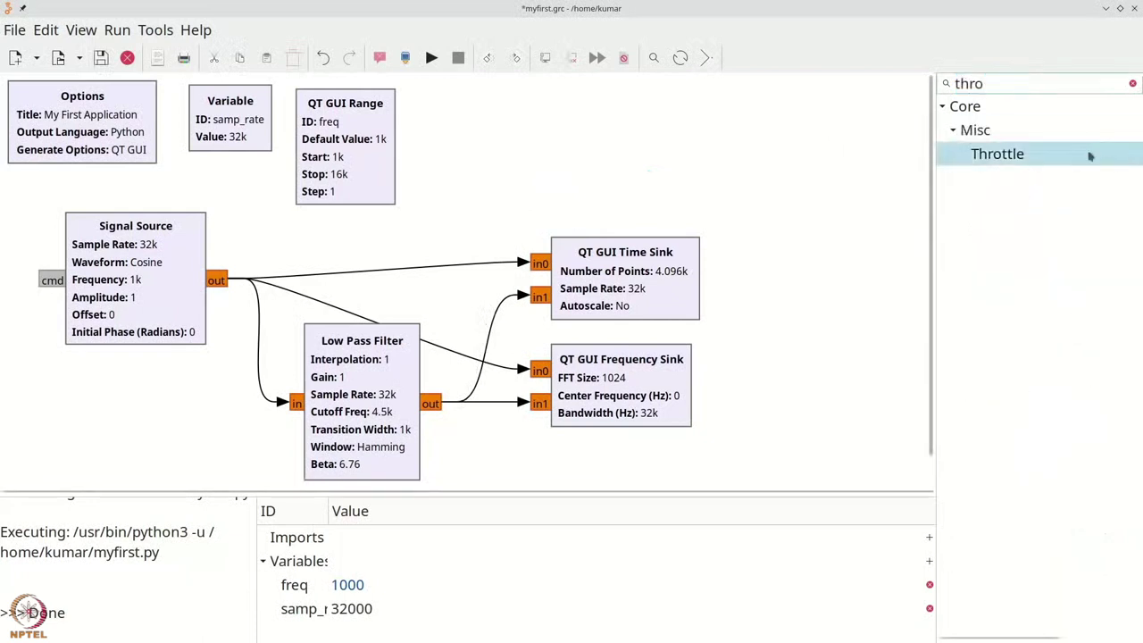
pyautogui.moveTo(1089, 154); pyautogui.dragTo(356, 255)
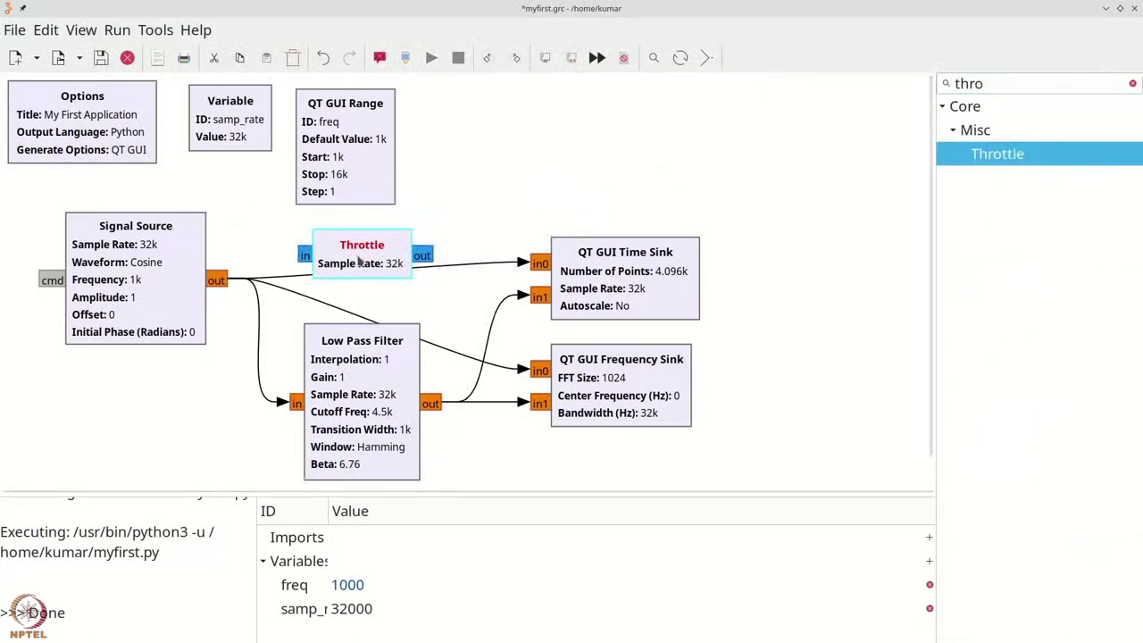
pyautogui.doubleClick(357, 260)
pyautogui.click(498, 246)
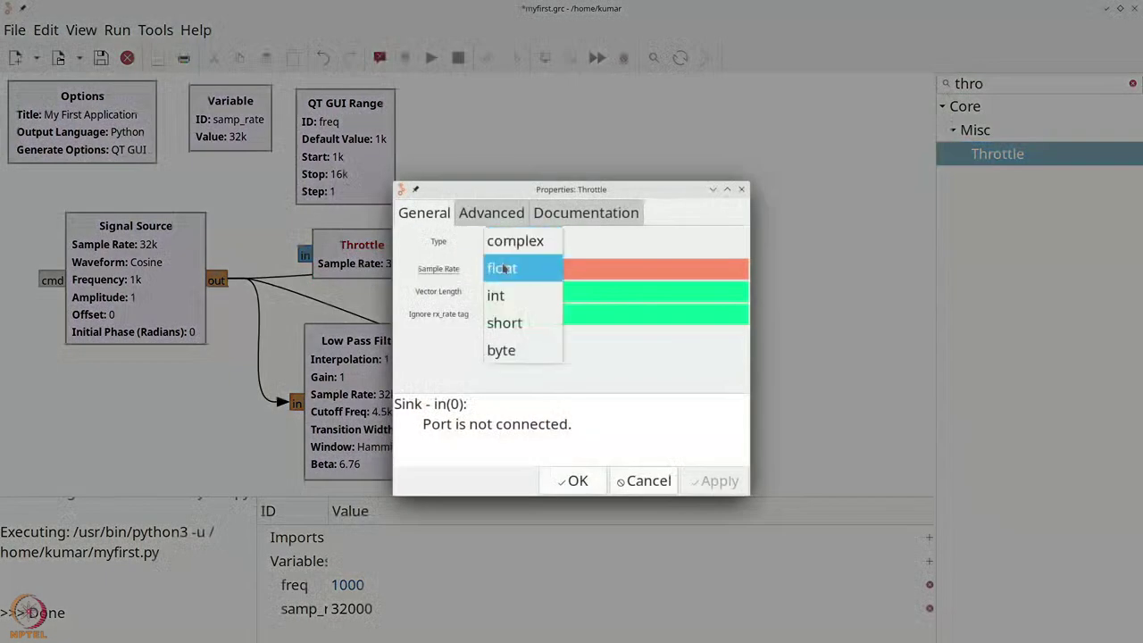
pyautogui.click(505, 268)
pyautogui.click(578, 481)
# Route Signal Source through the Throttle into the Time Sink's in0, and shift the Low Pass Filter
pyautogui.click(437, 272)
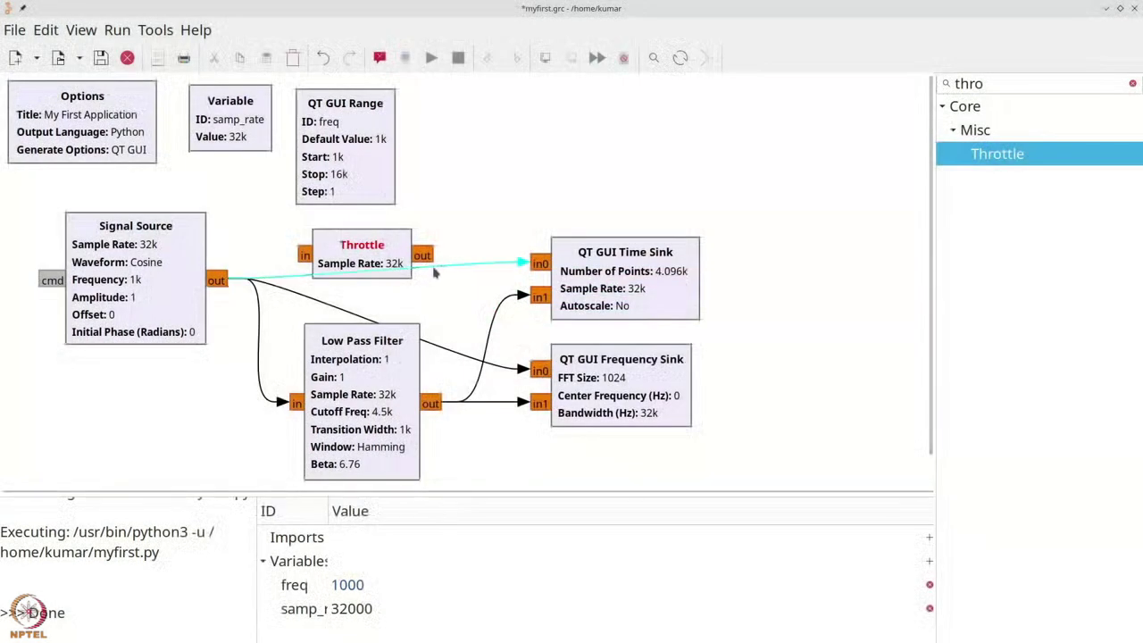
pyautogui.press('Delete')
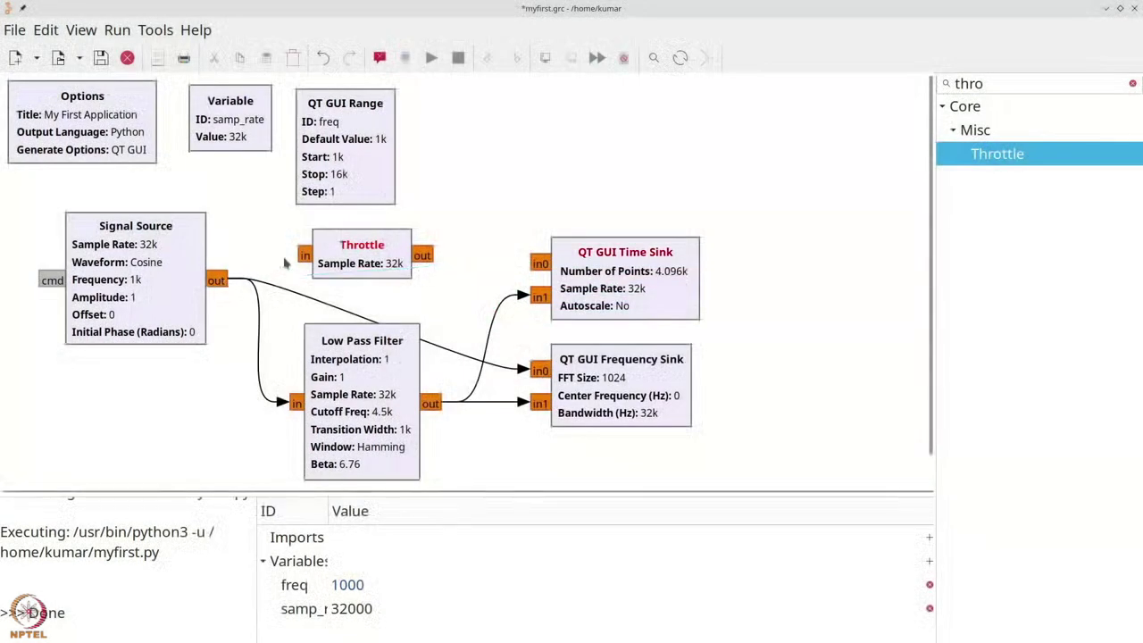
pyautogui.click(303, 257)
pyautogui.click(427, 256)
pyautogui.click(541, 264)
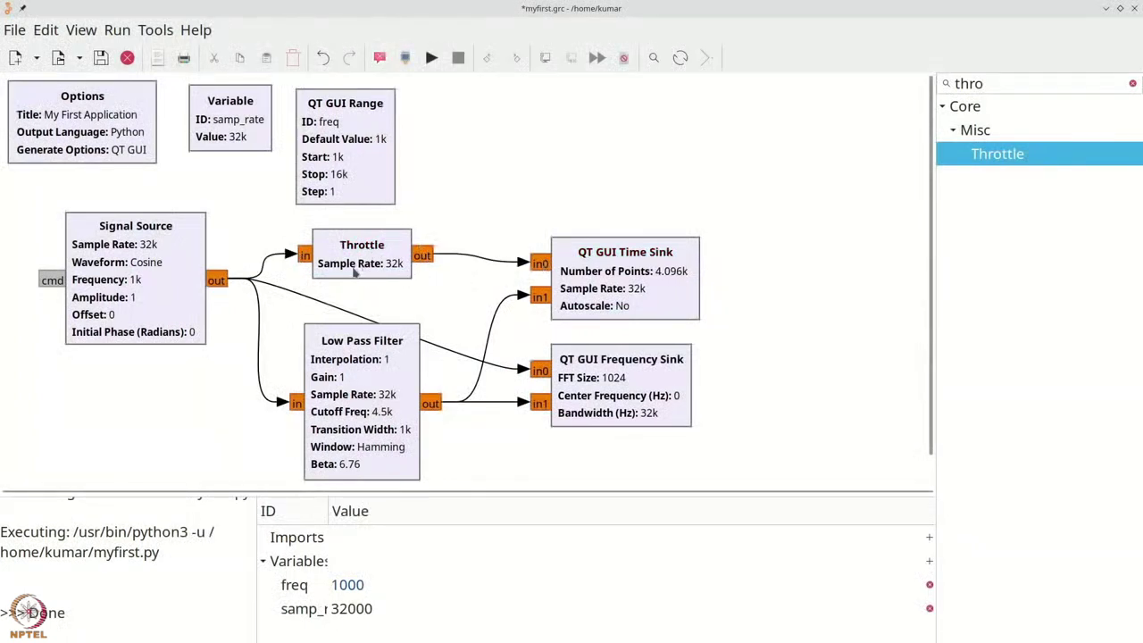
pyautogui.moveTo(358, 367); pyautogui.dragTo(325, 375)
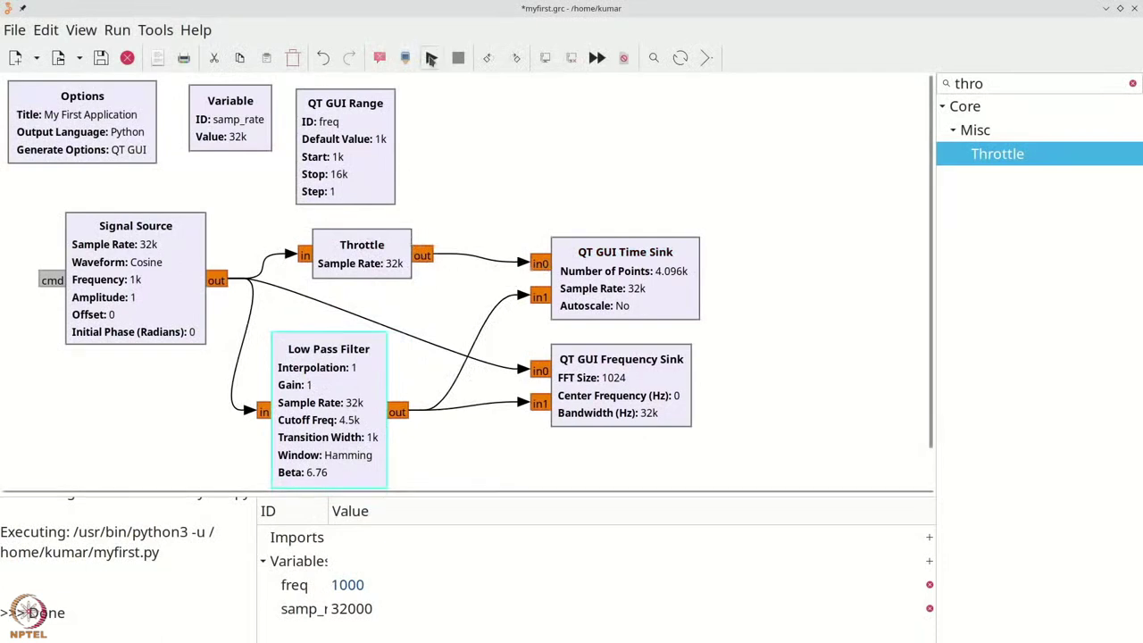
# Run the flowgraph and sweep freq up to 7358, then down through 5889 to 3640
pyautogui.click(431, 57)
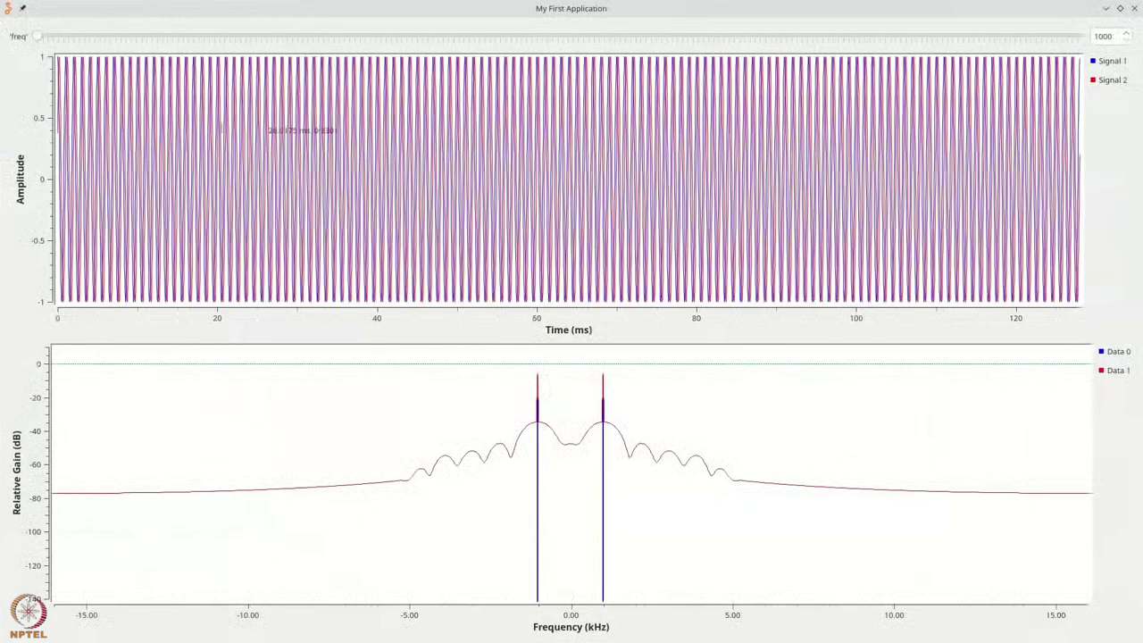
pyautogui.moveTo(36, 37); pyautogui.dragTo(478, 37)
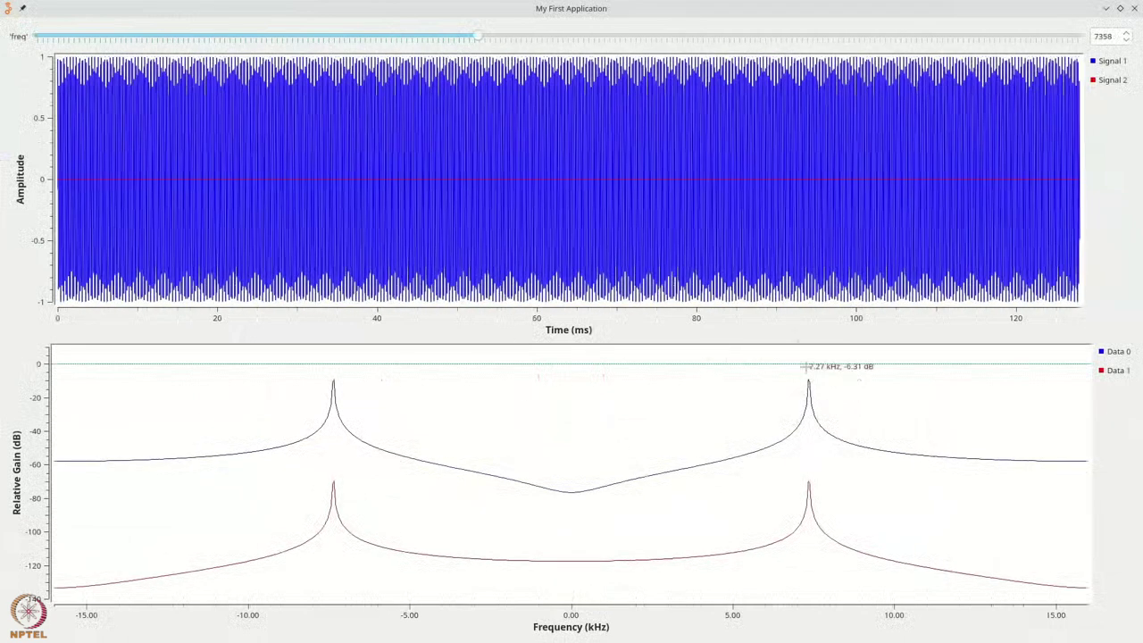
pyautogui.moveTo(477, 37); pyautogui.dragTo(261, 64)
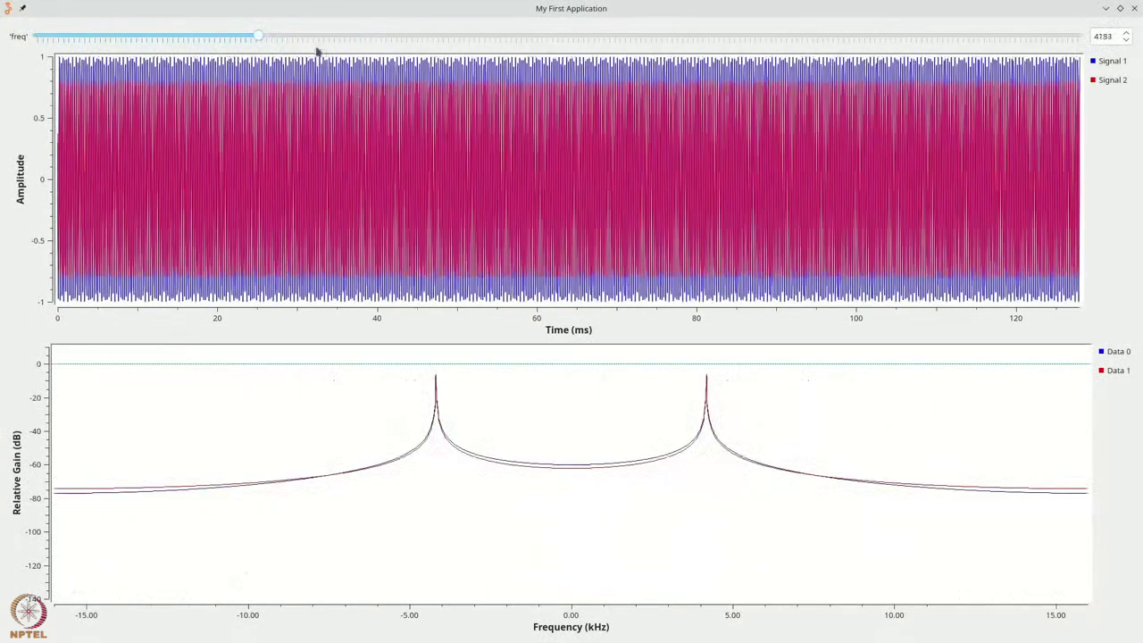
pyautogui.moveTo(261, 38); pyautogui.dragTo(220, 38)
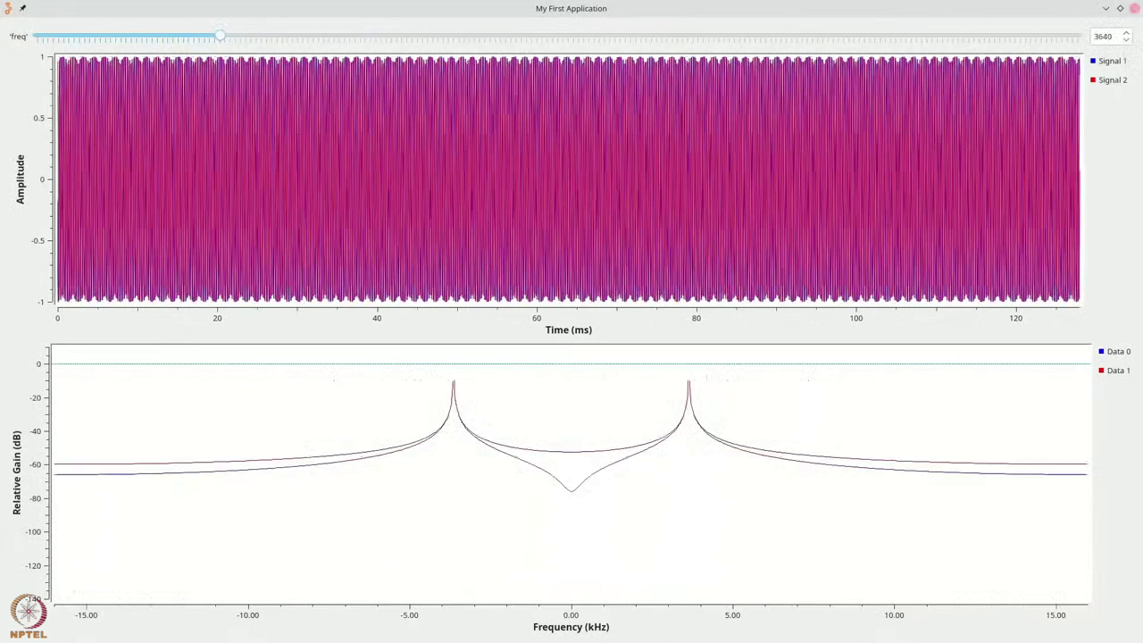
pyautogui.hotkey('alt', 'F4')
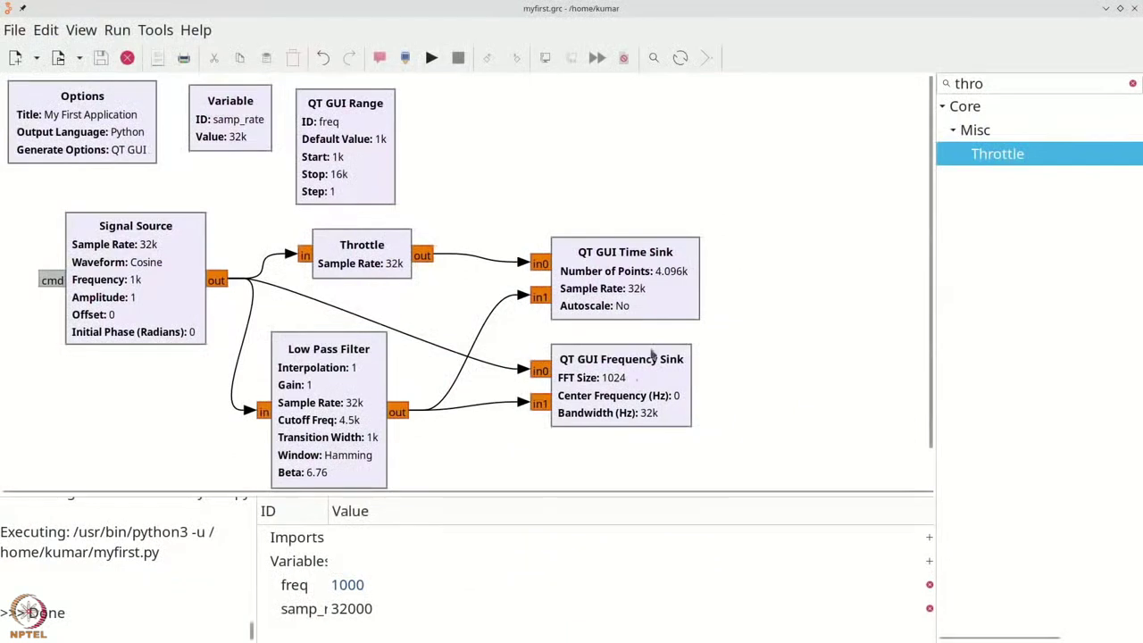